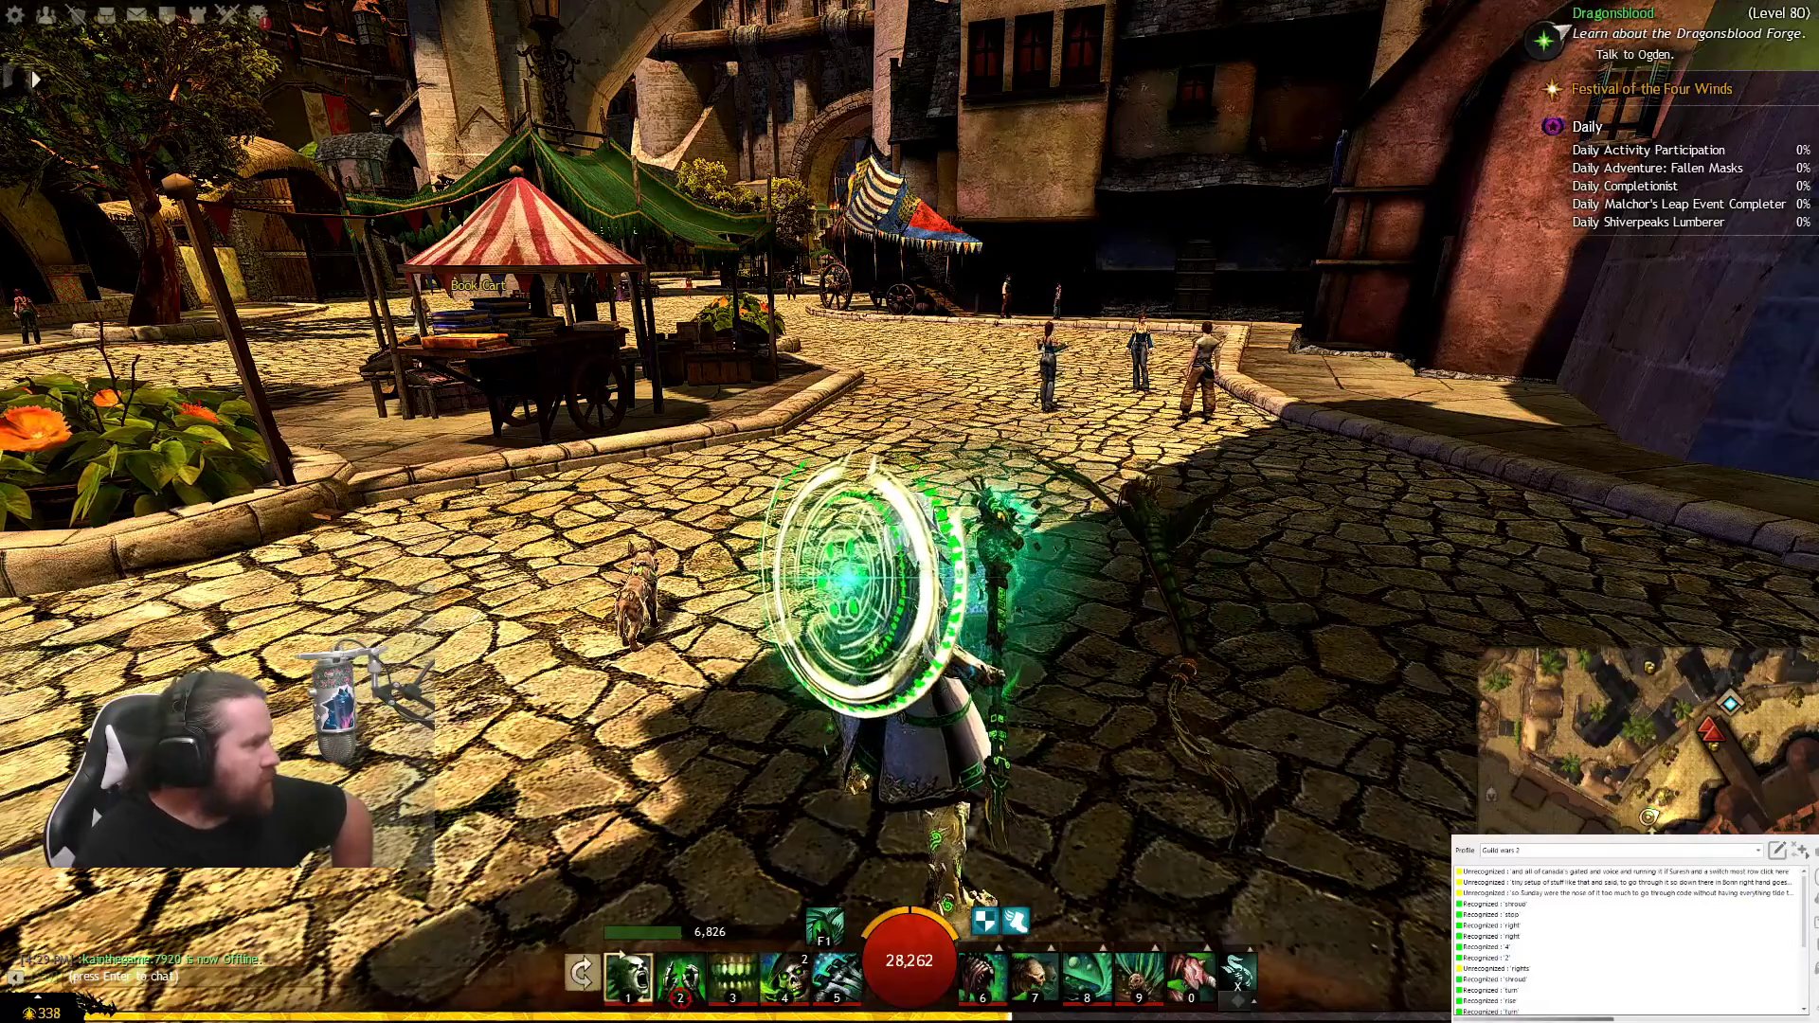
Step: Bring the VoiceAttack window over the game and create a new profile named GW@
left_click(1658, 841)
left_click_drag(1660, 834, 919, 405)
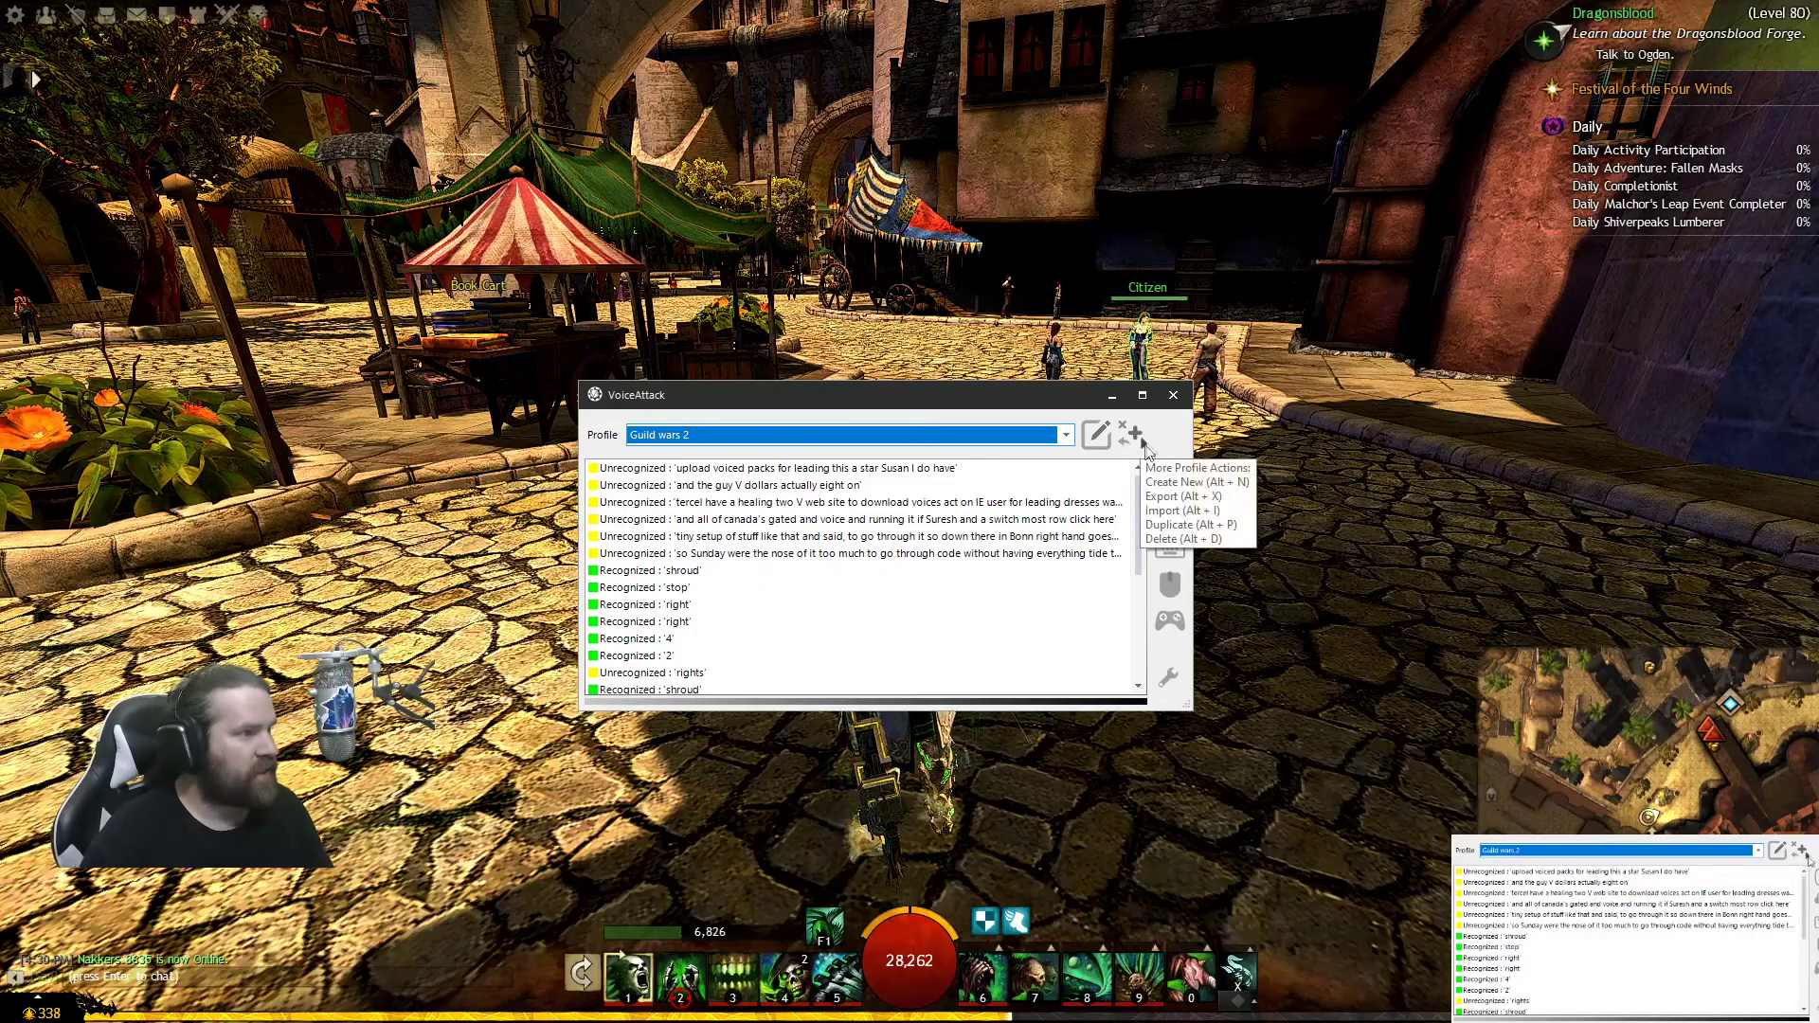
left_click(1076, 449)
left_click(1136, 445)
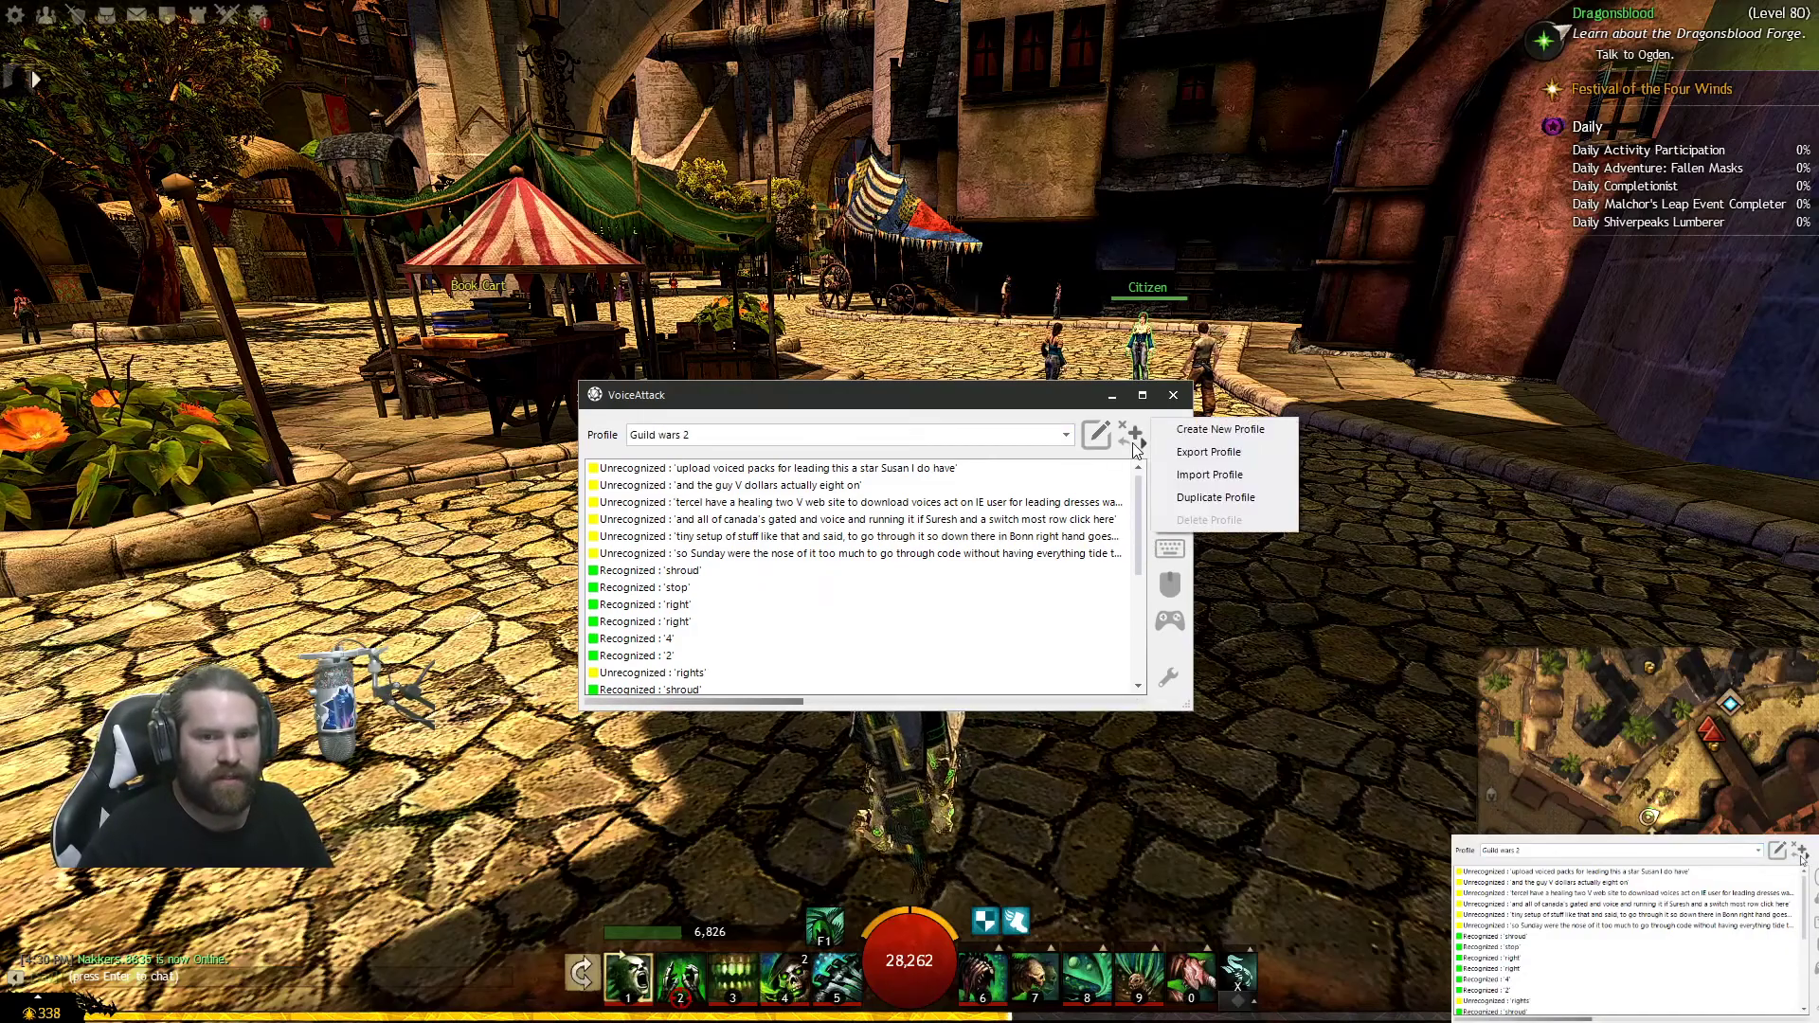
left_click(1211, 427)
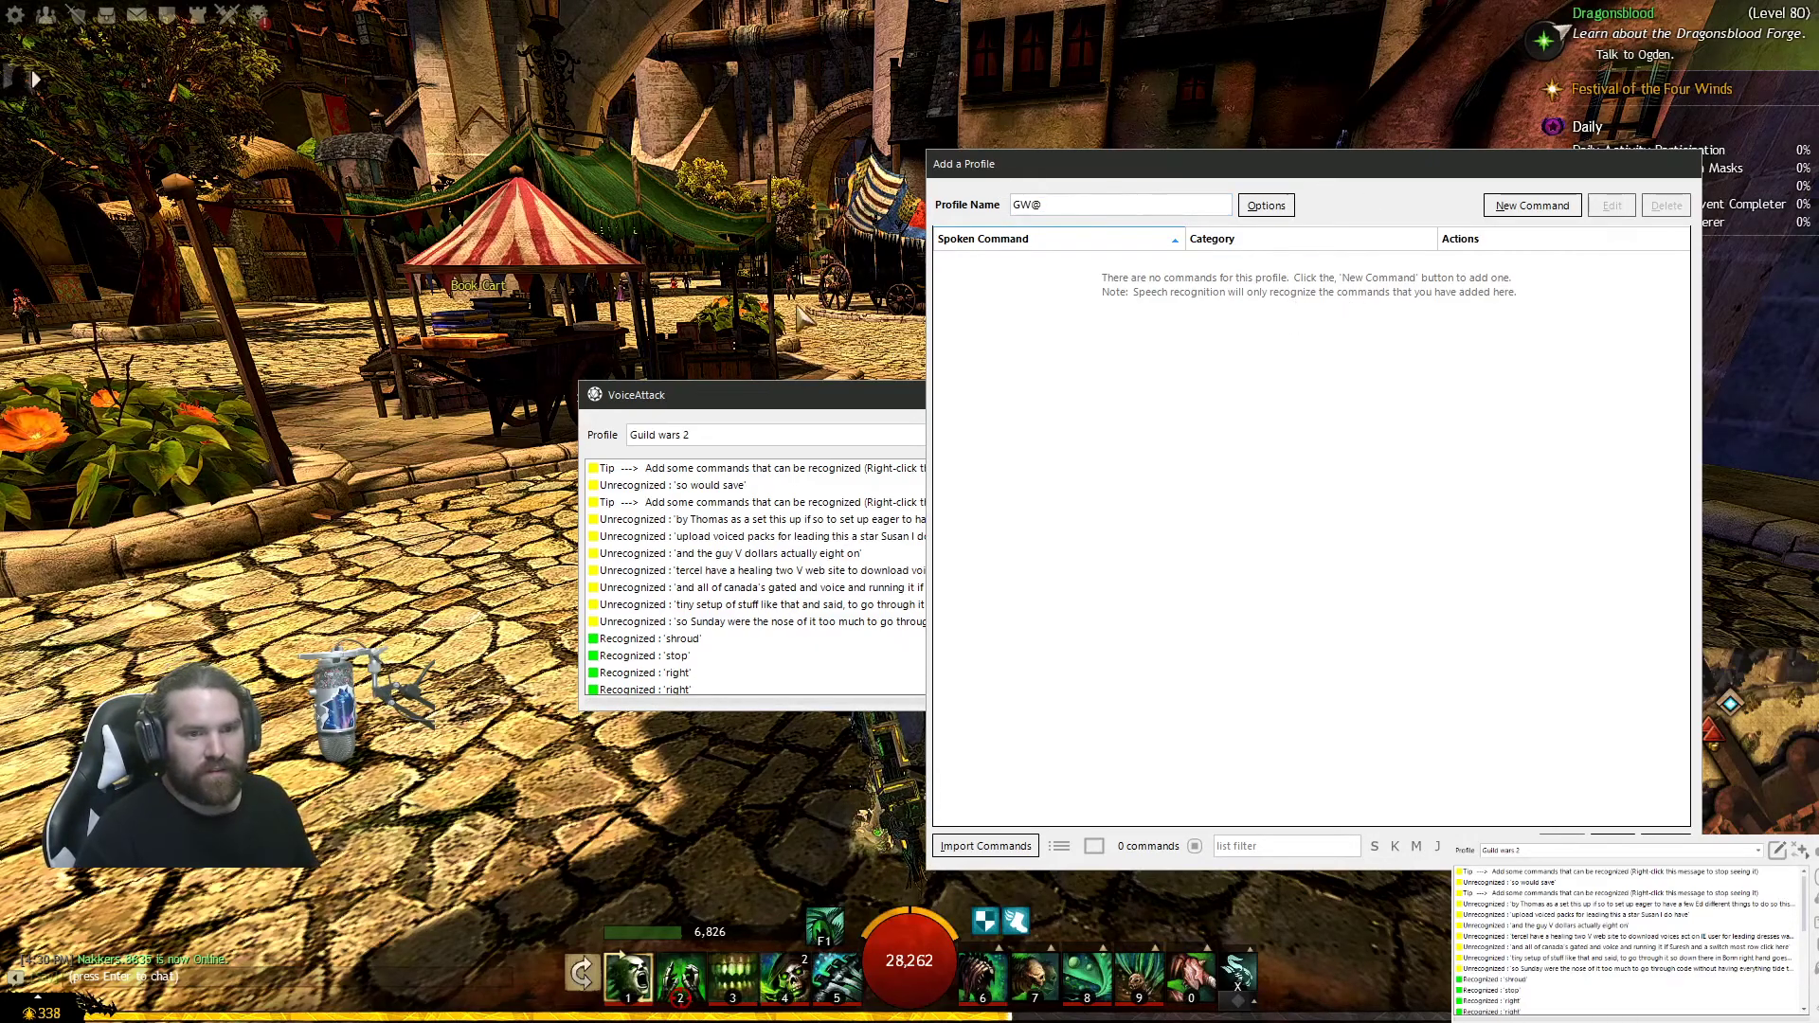
Step: Add a command to the GW@ profile with the spoken phrase "run" and an R key press-and-release action
left_click(1498, 211)
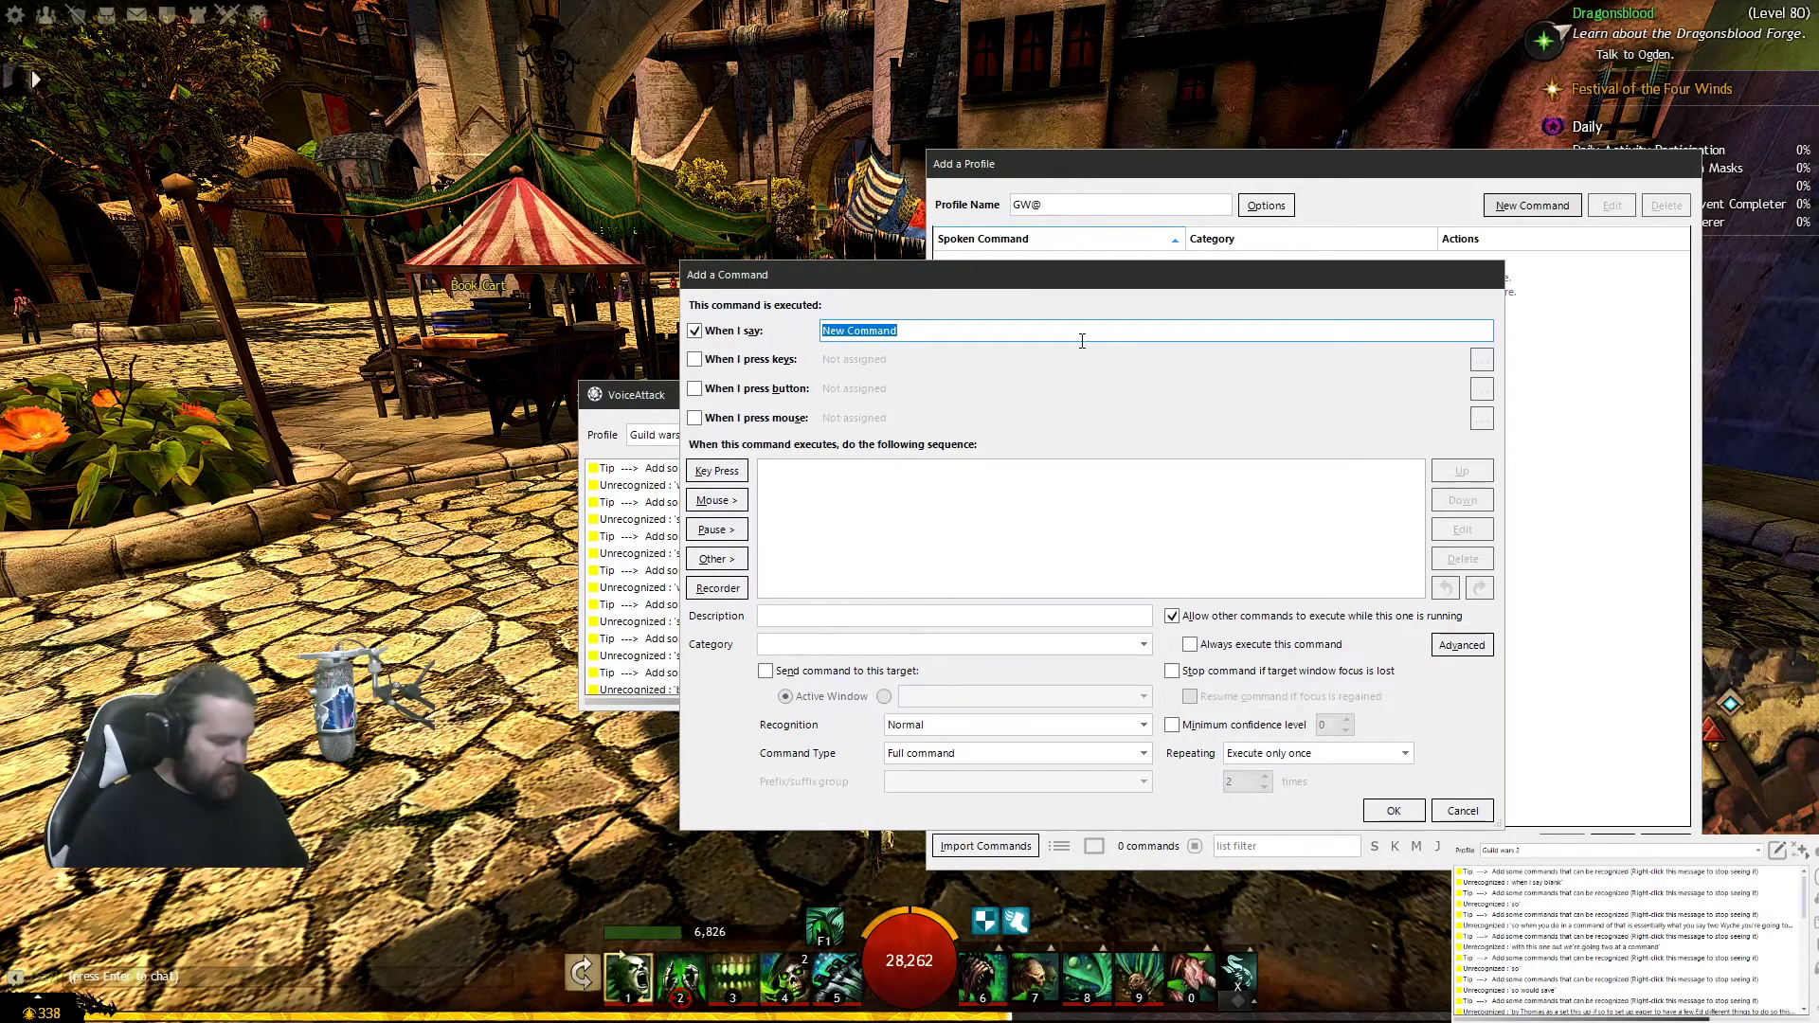
type("run")
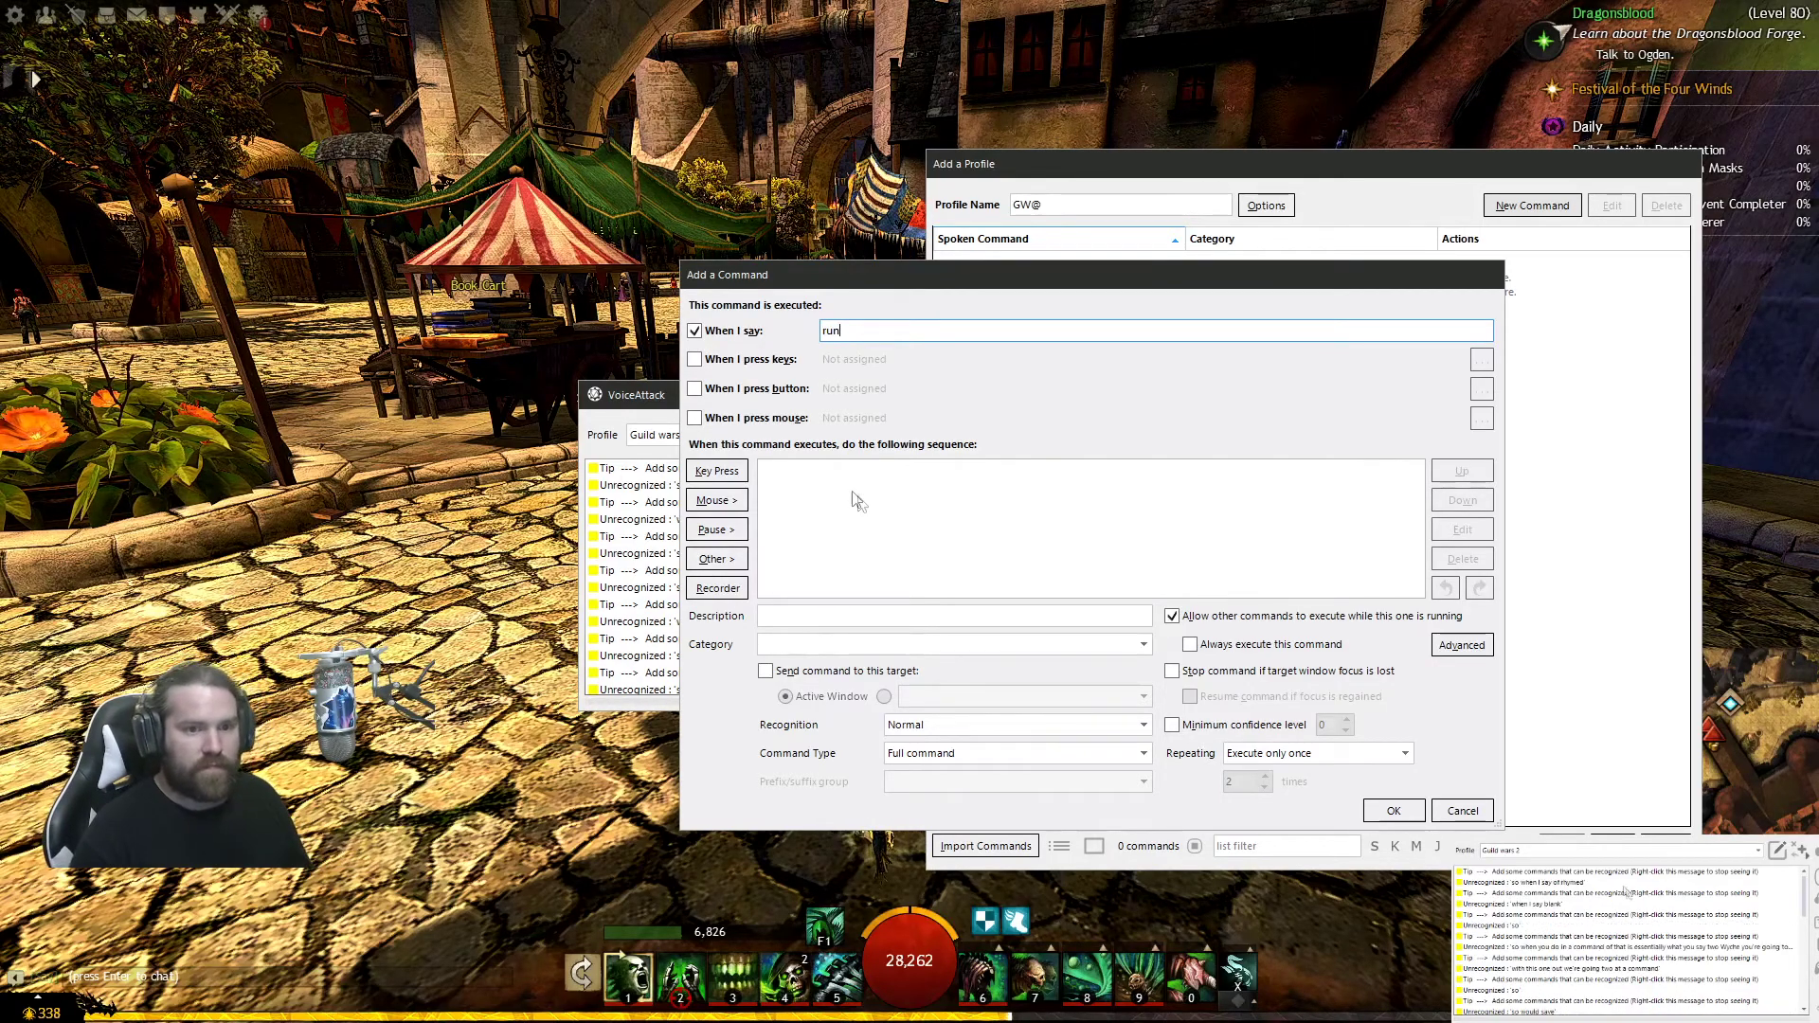
left_click(720, 471)
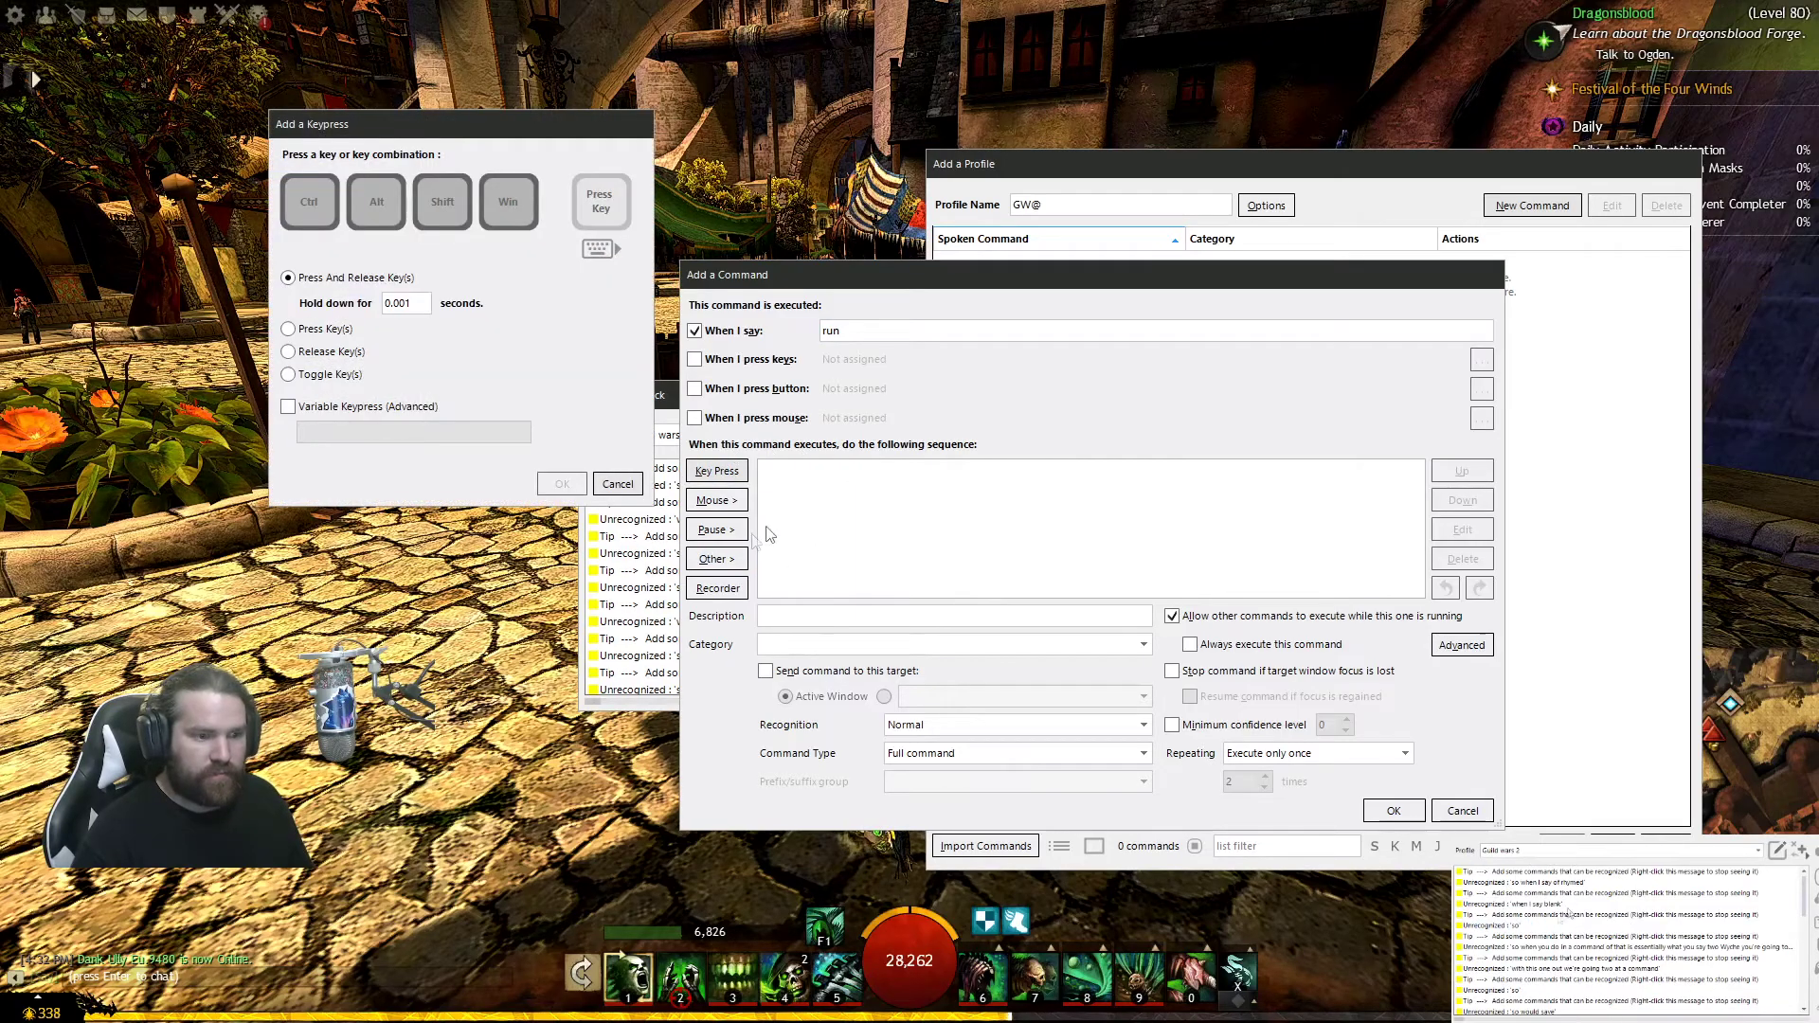
key("r")
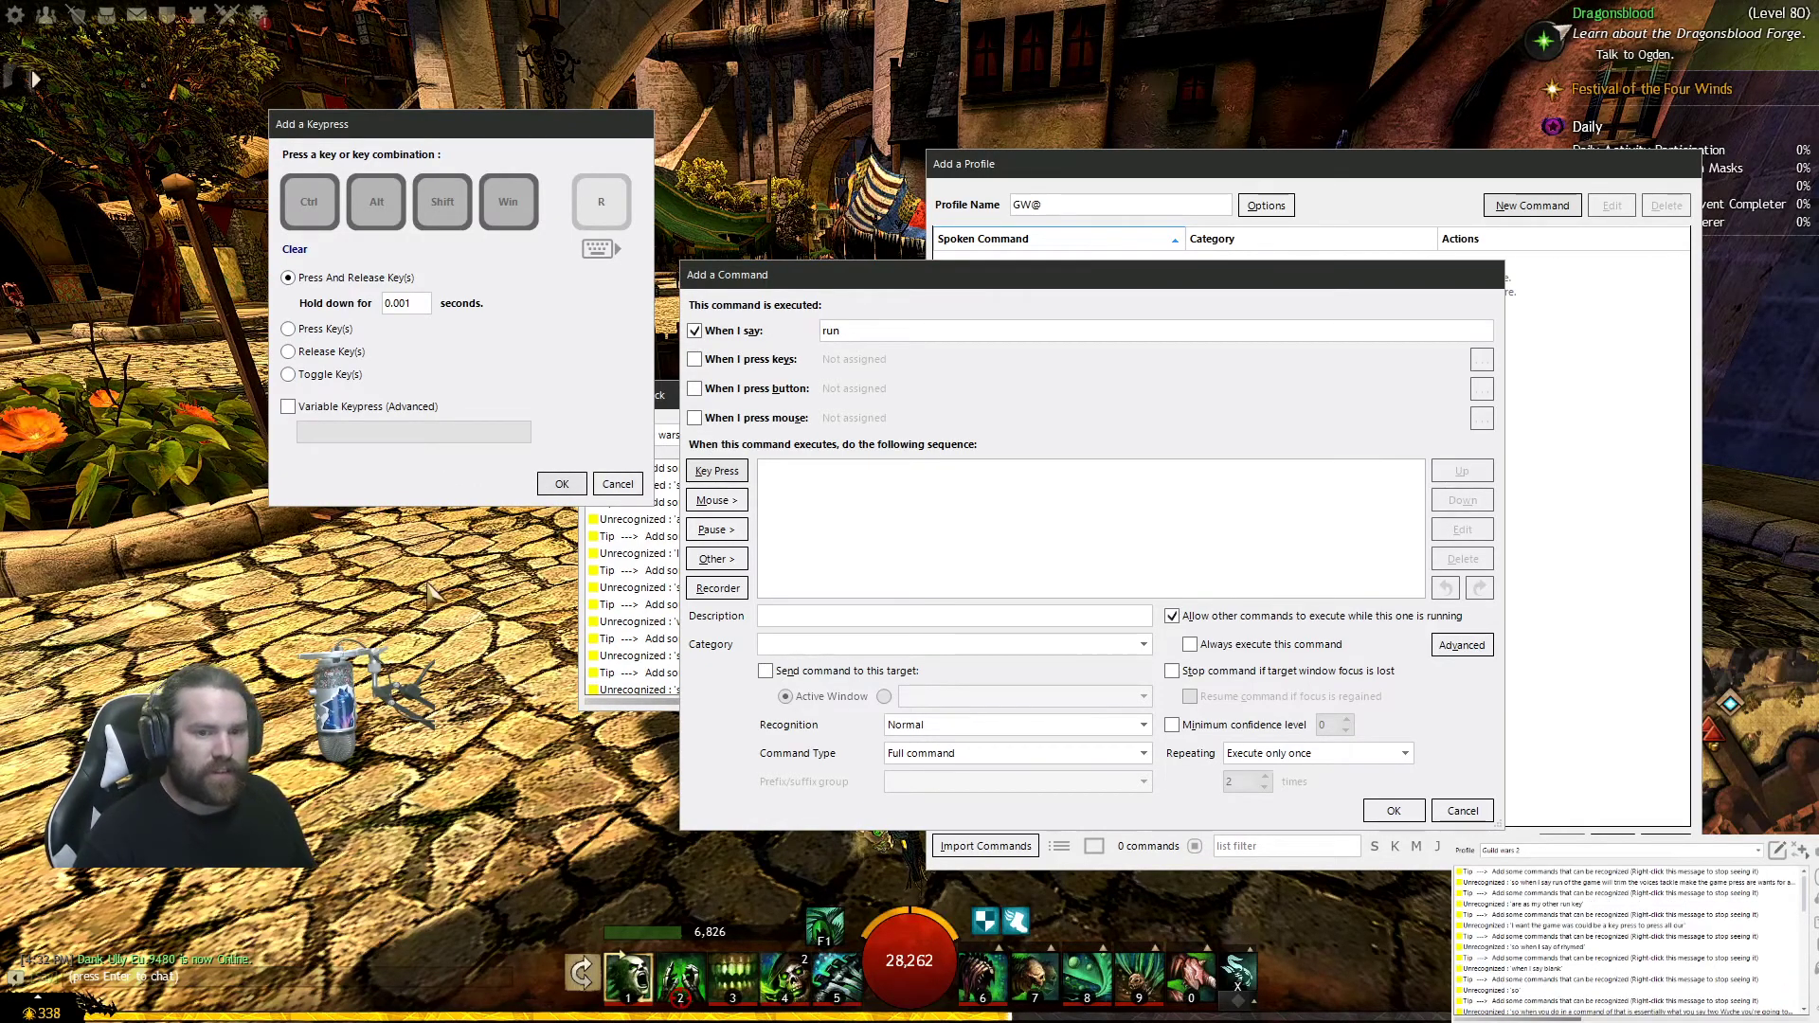
left_click(562, 484)
Step: Send the run command to the Guild Wars 2 window as its target and save the command
left_click(766, 670)
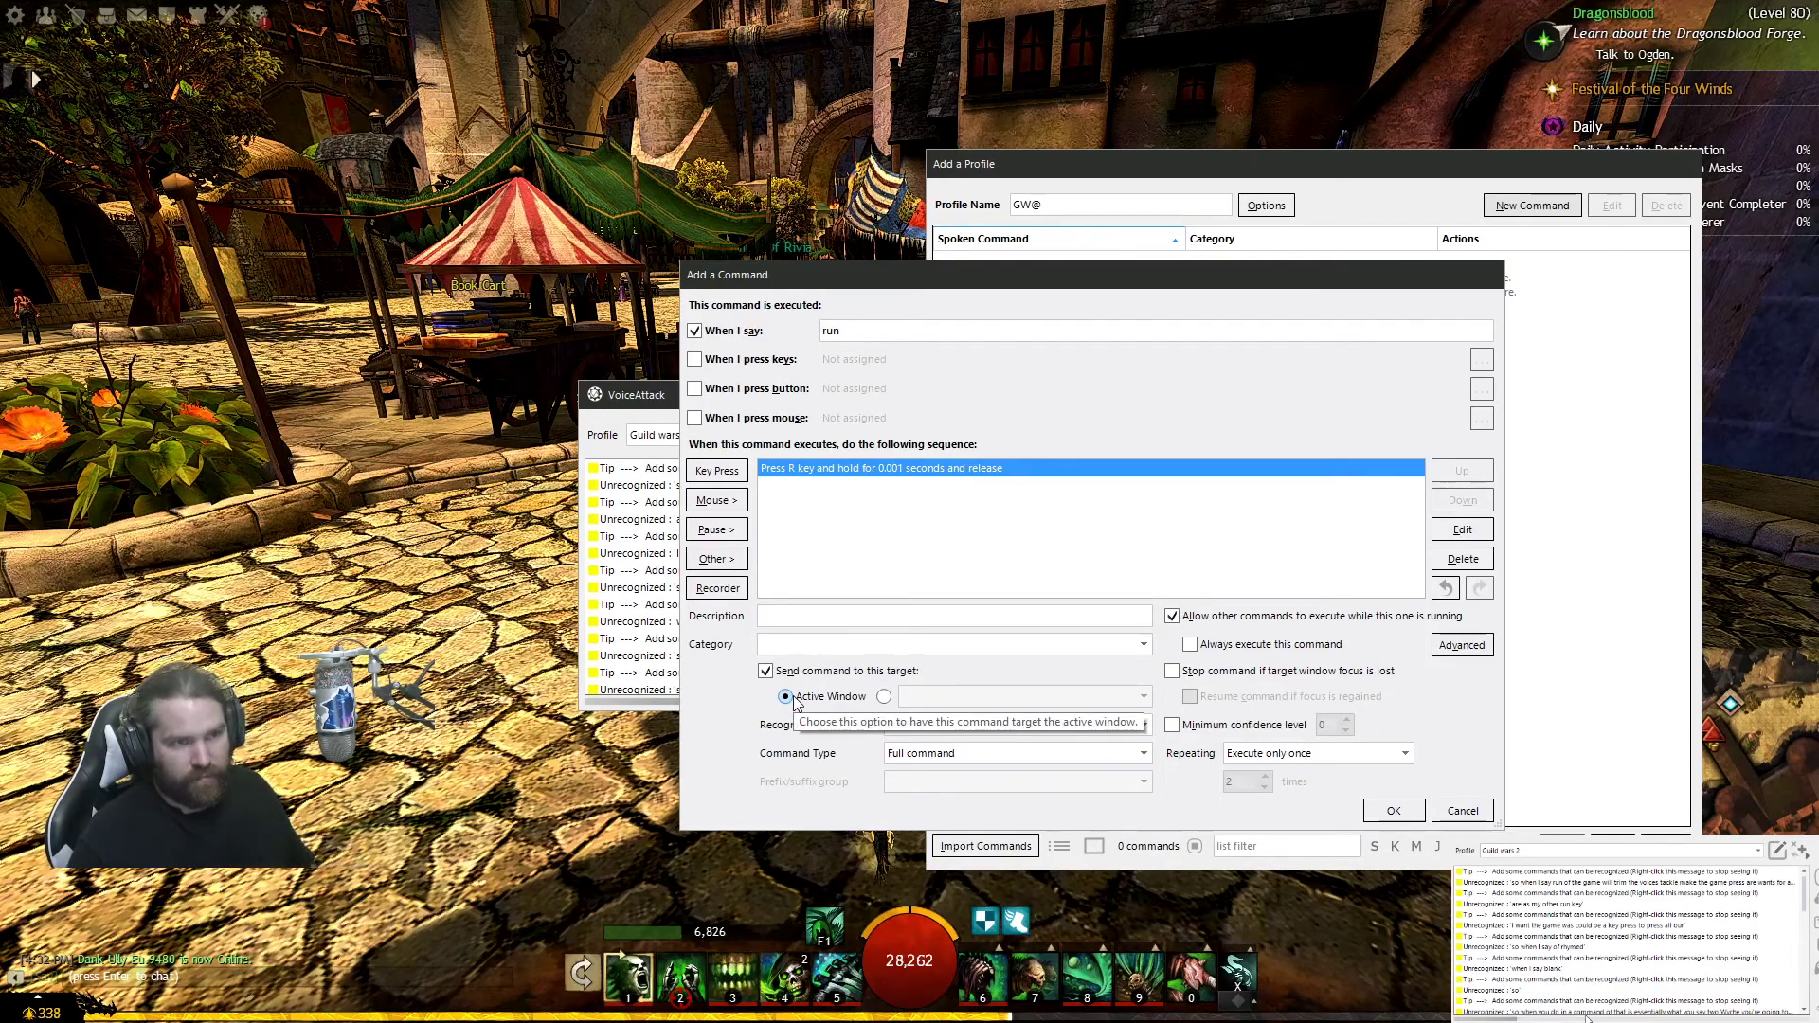
left_click(884, 696)
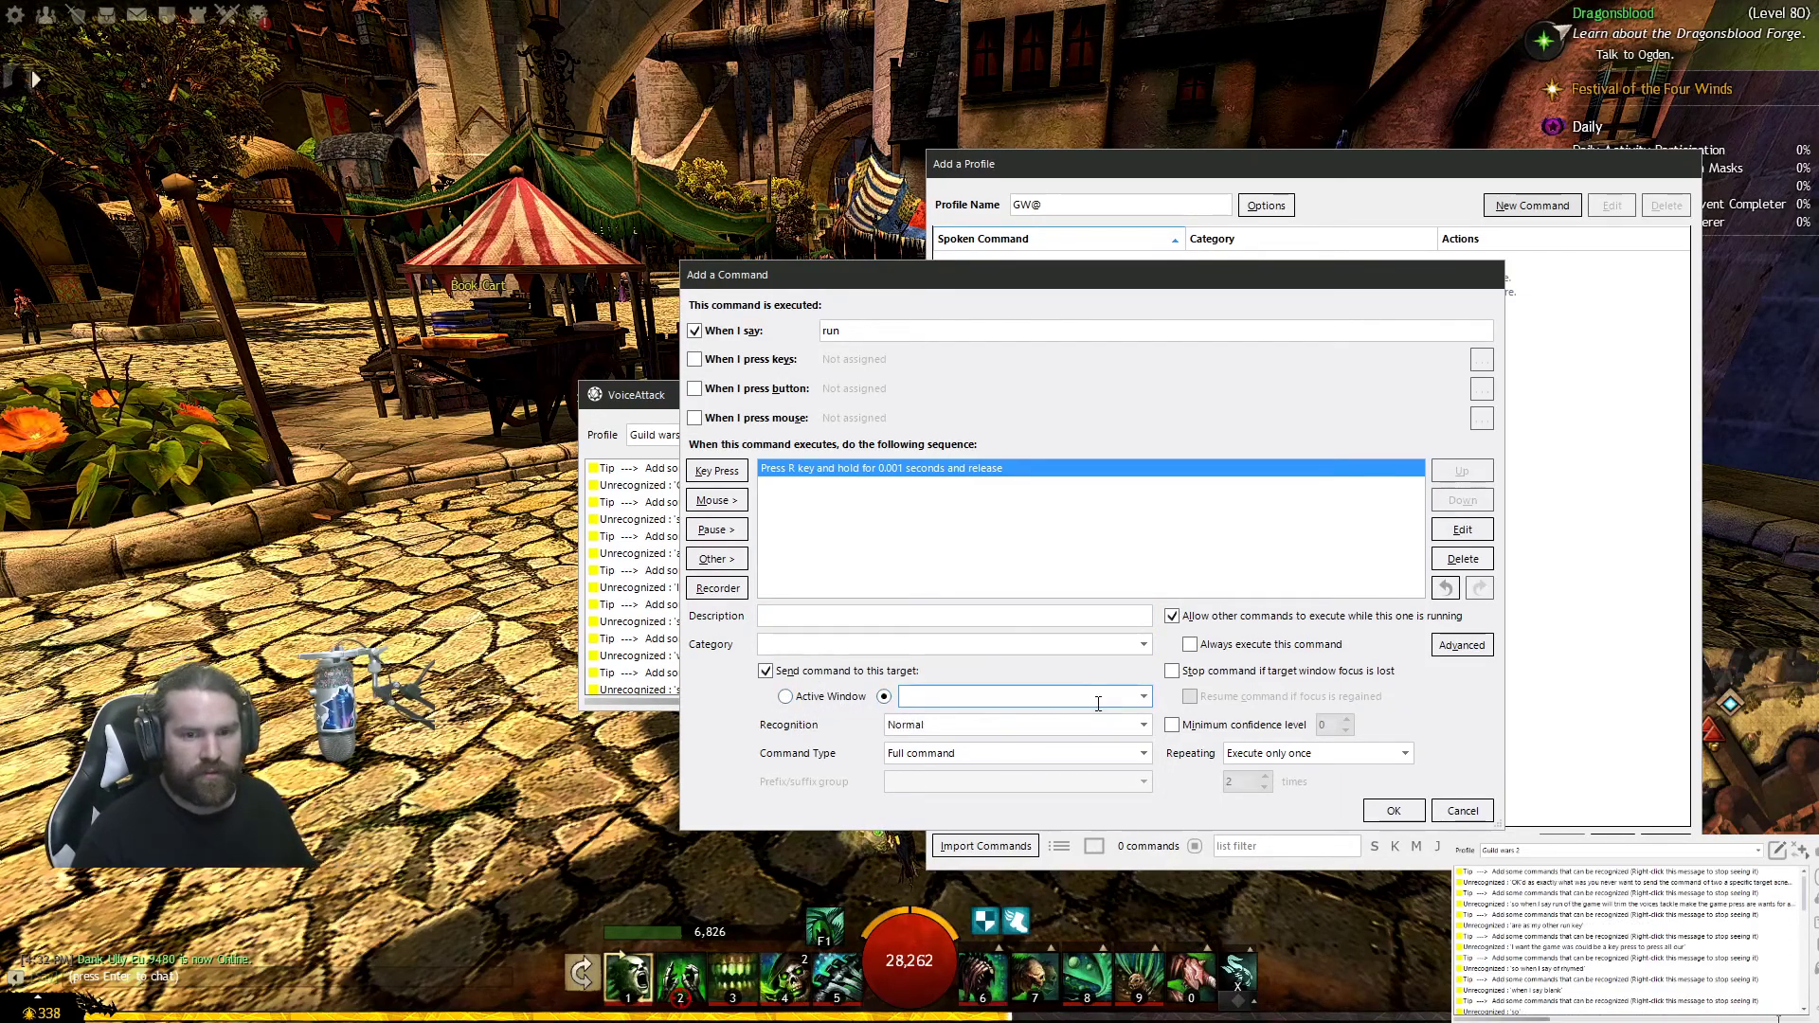
left_click(1144, 698)
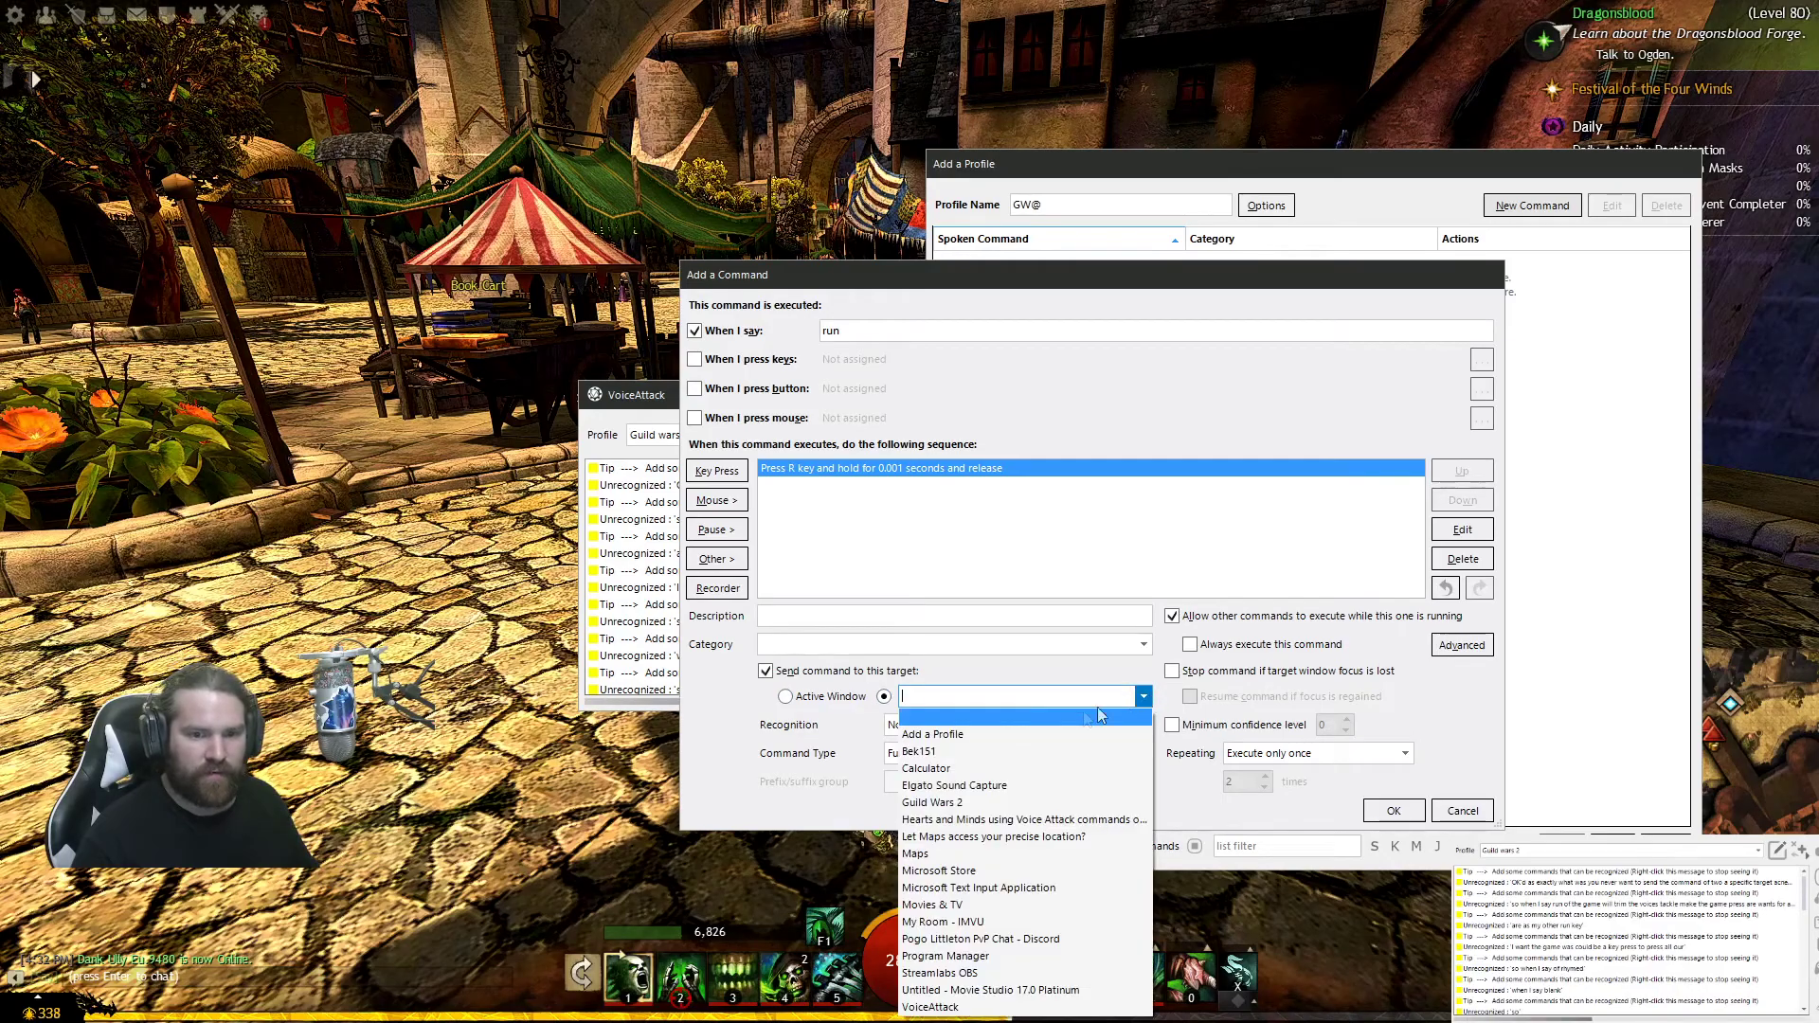
left_click(961, 804)
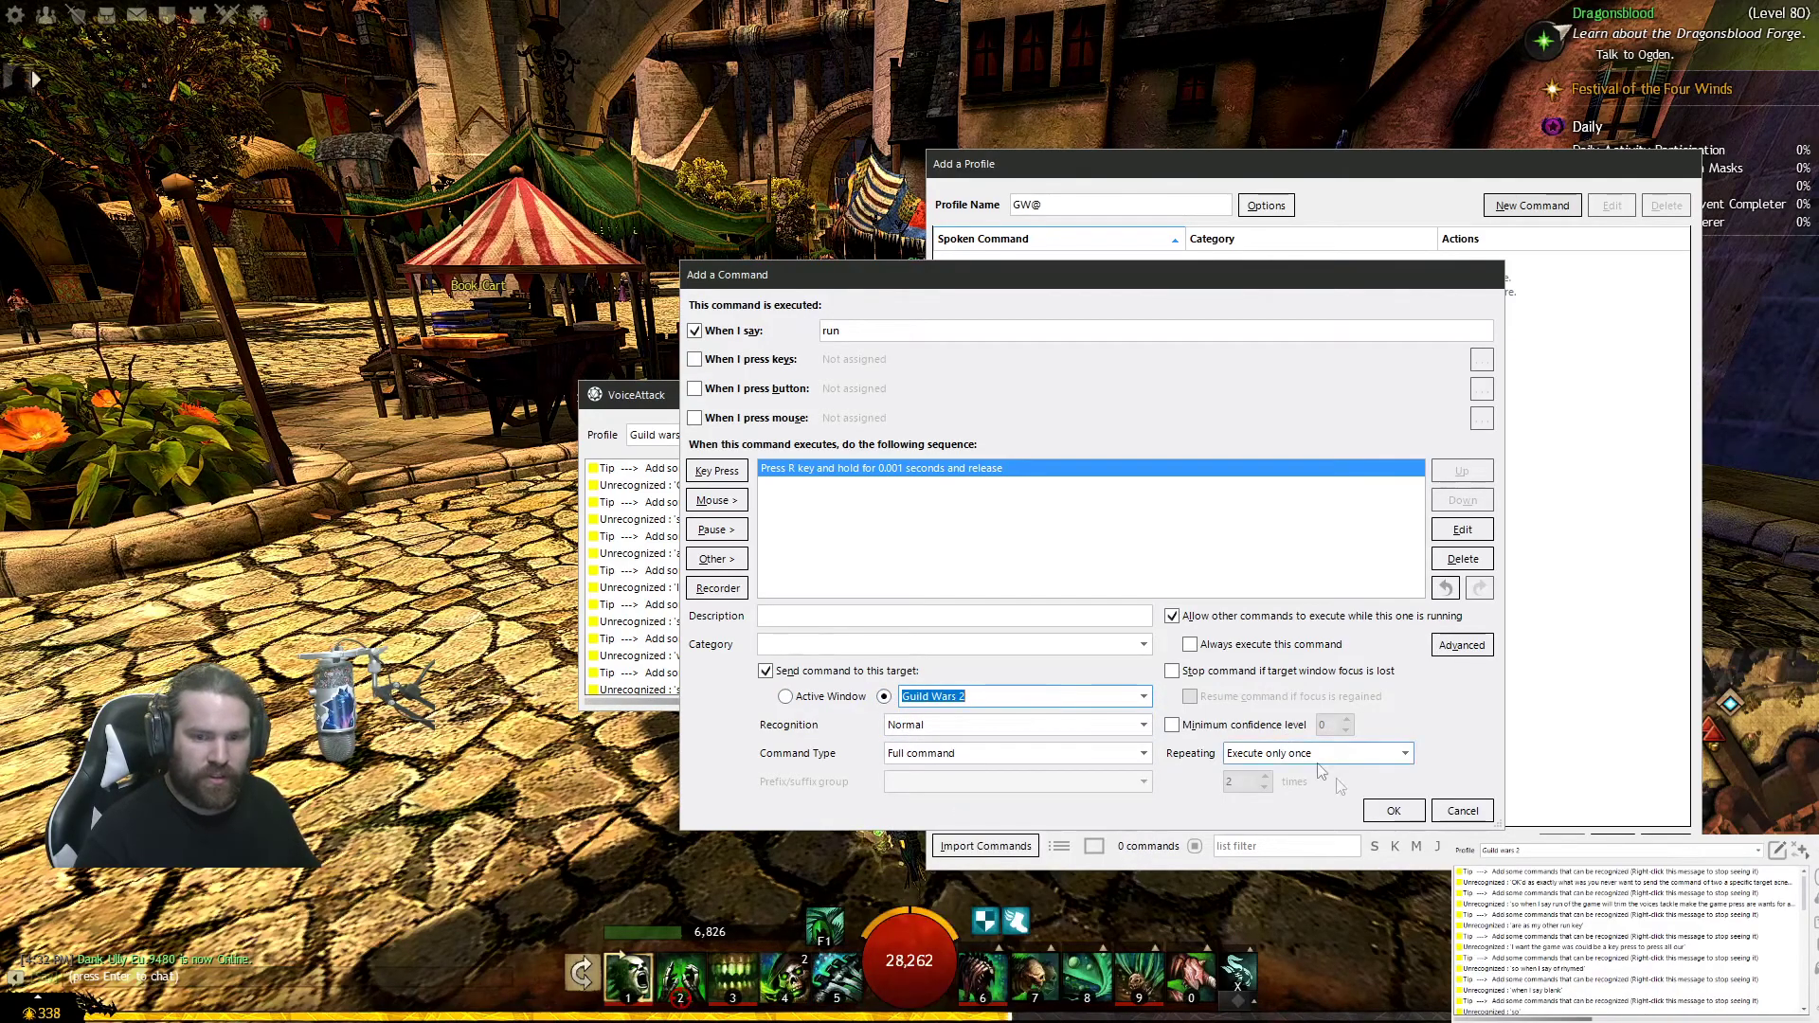
left_click(1392, 812)
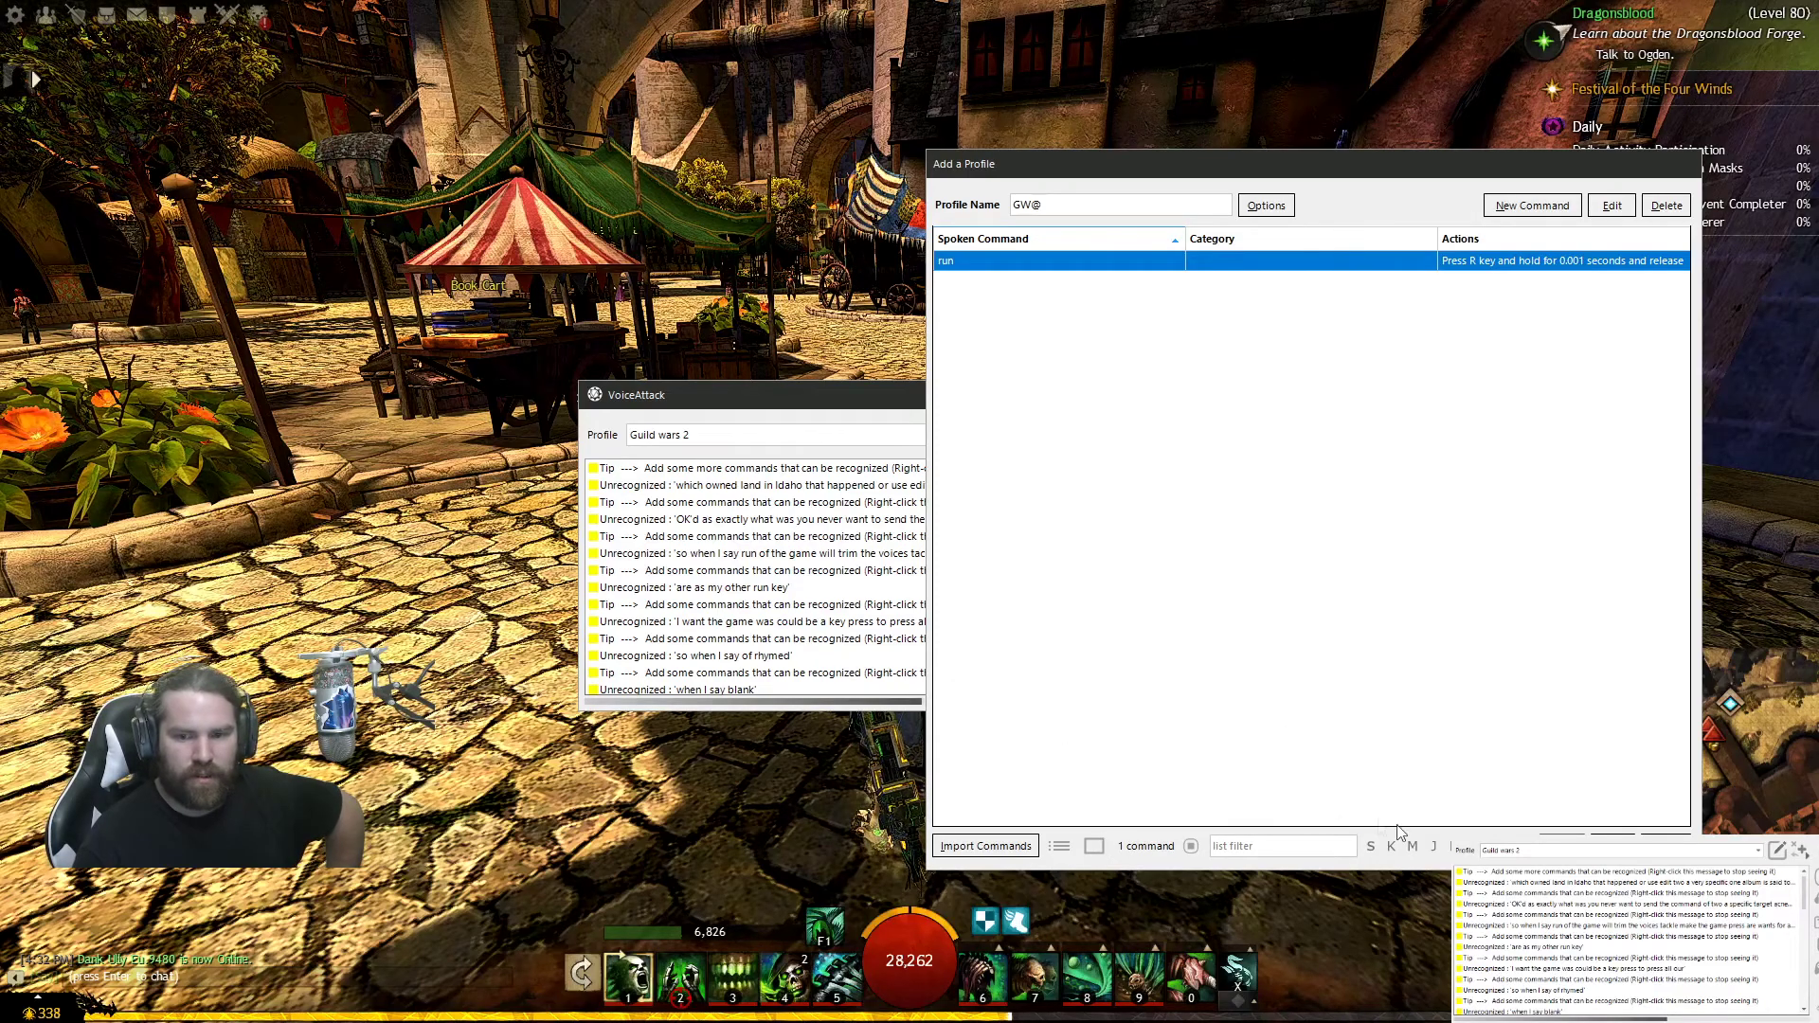
Step: Save the new profile, make GW@ the active profile and move the VoiceAttack window off the game view
left_click(1565, 834)
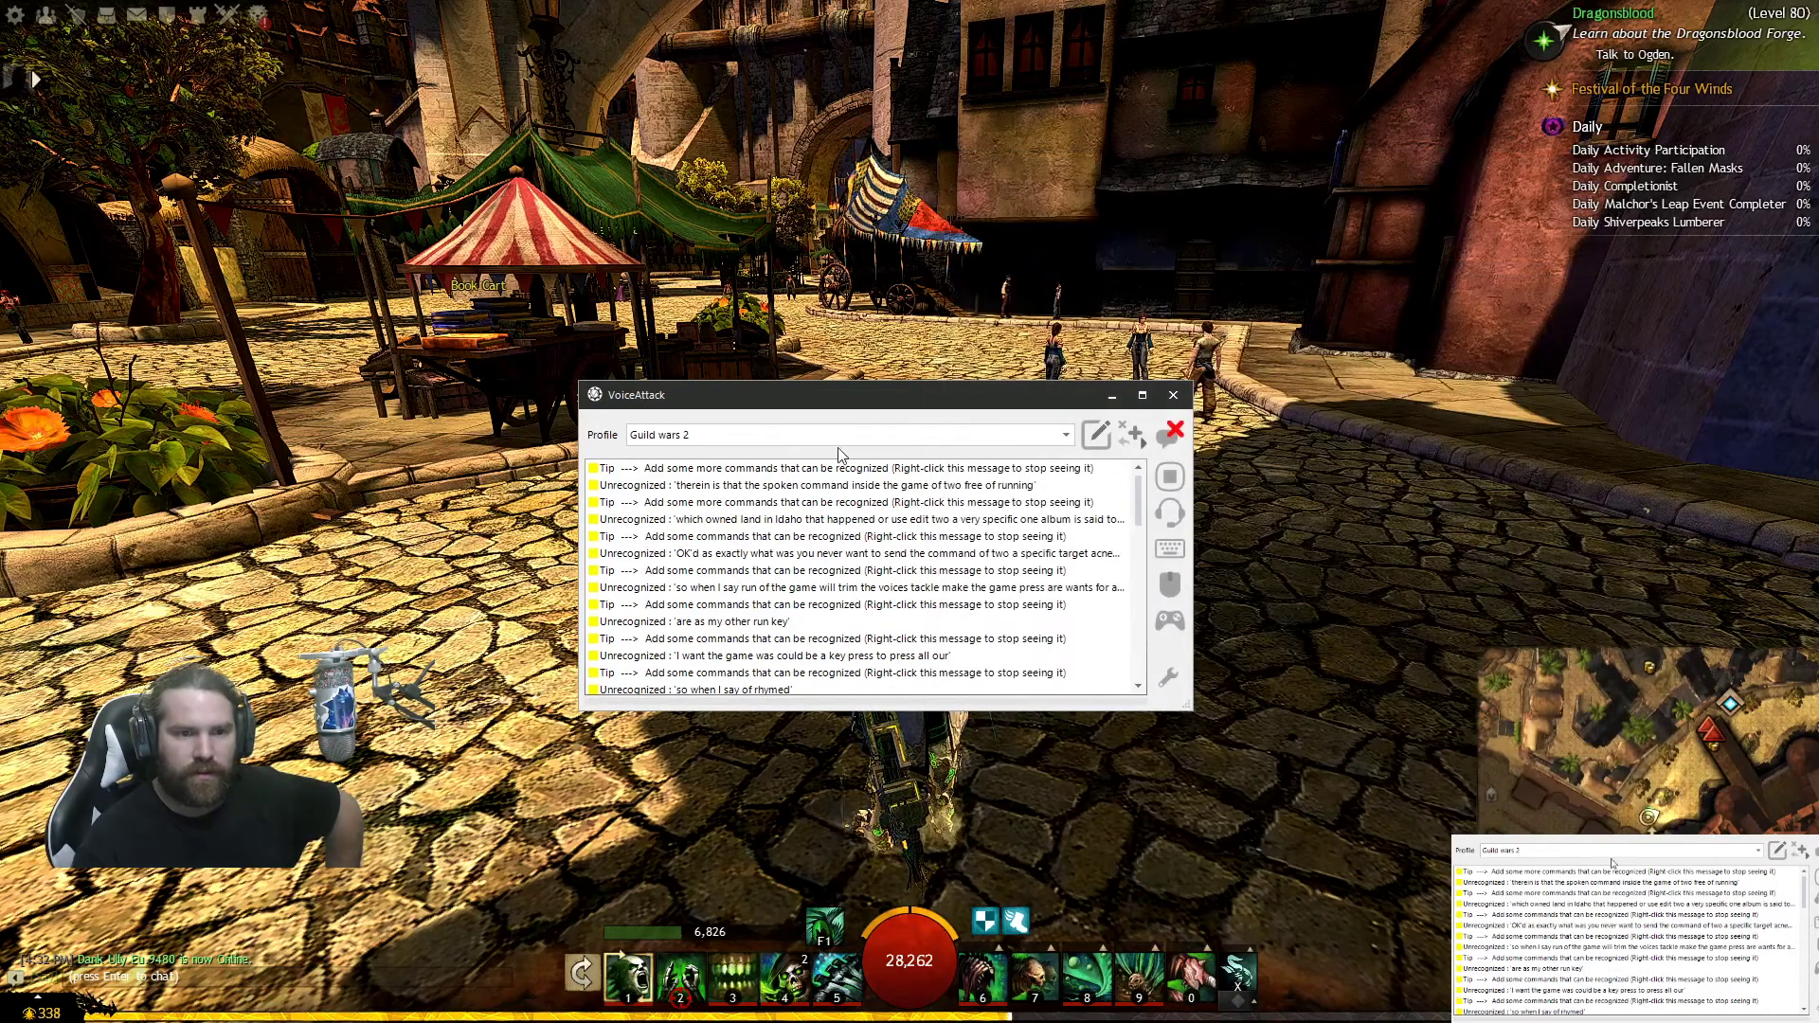
left_click(1068, 436)
left_click(667, 438)
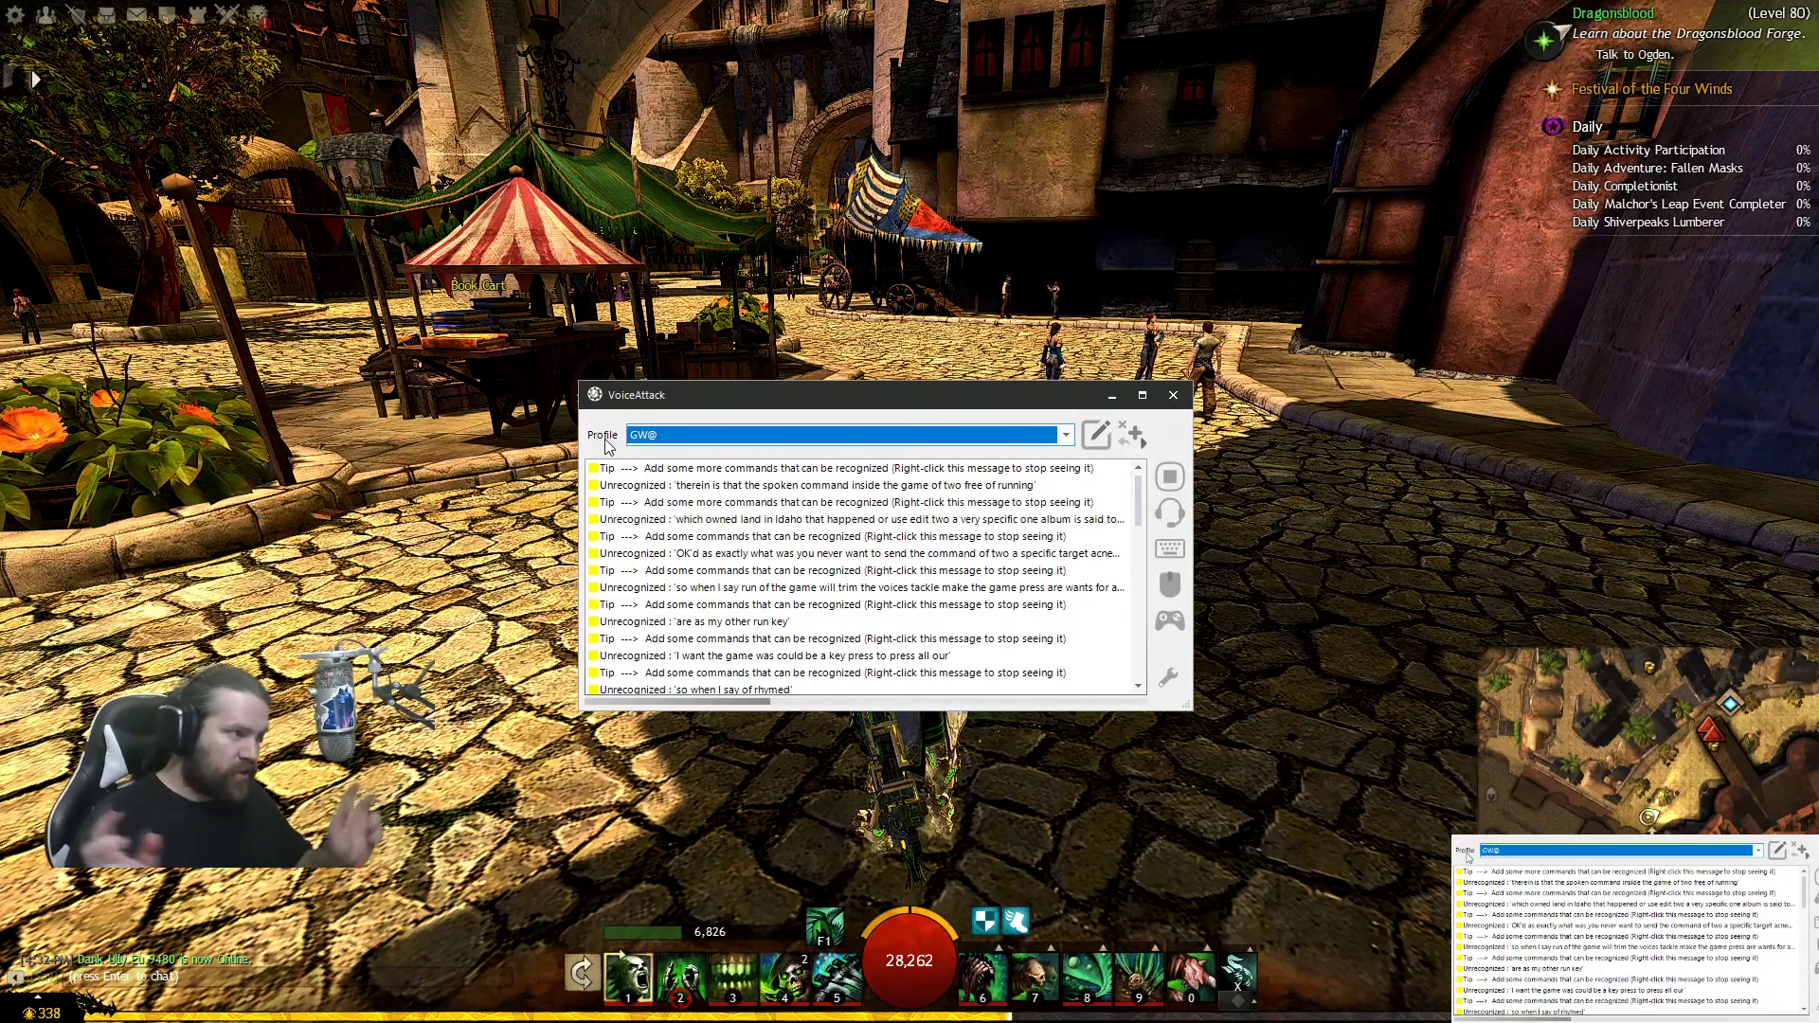
left_click_drag(746, 402, 0, 313)
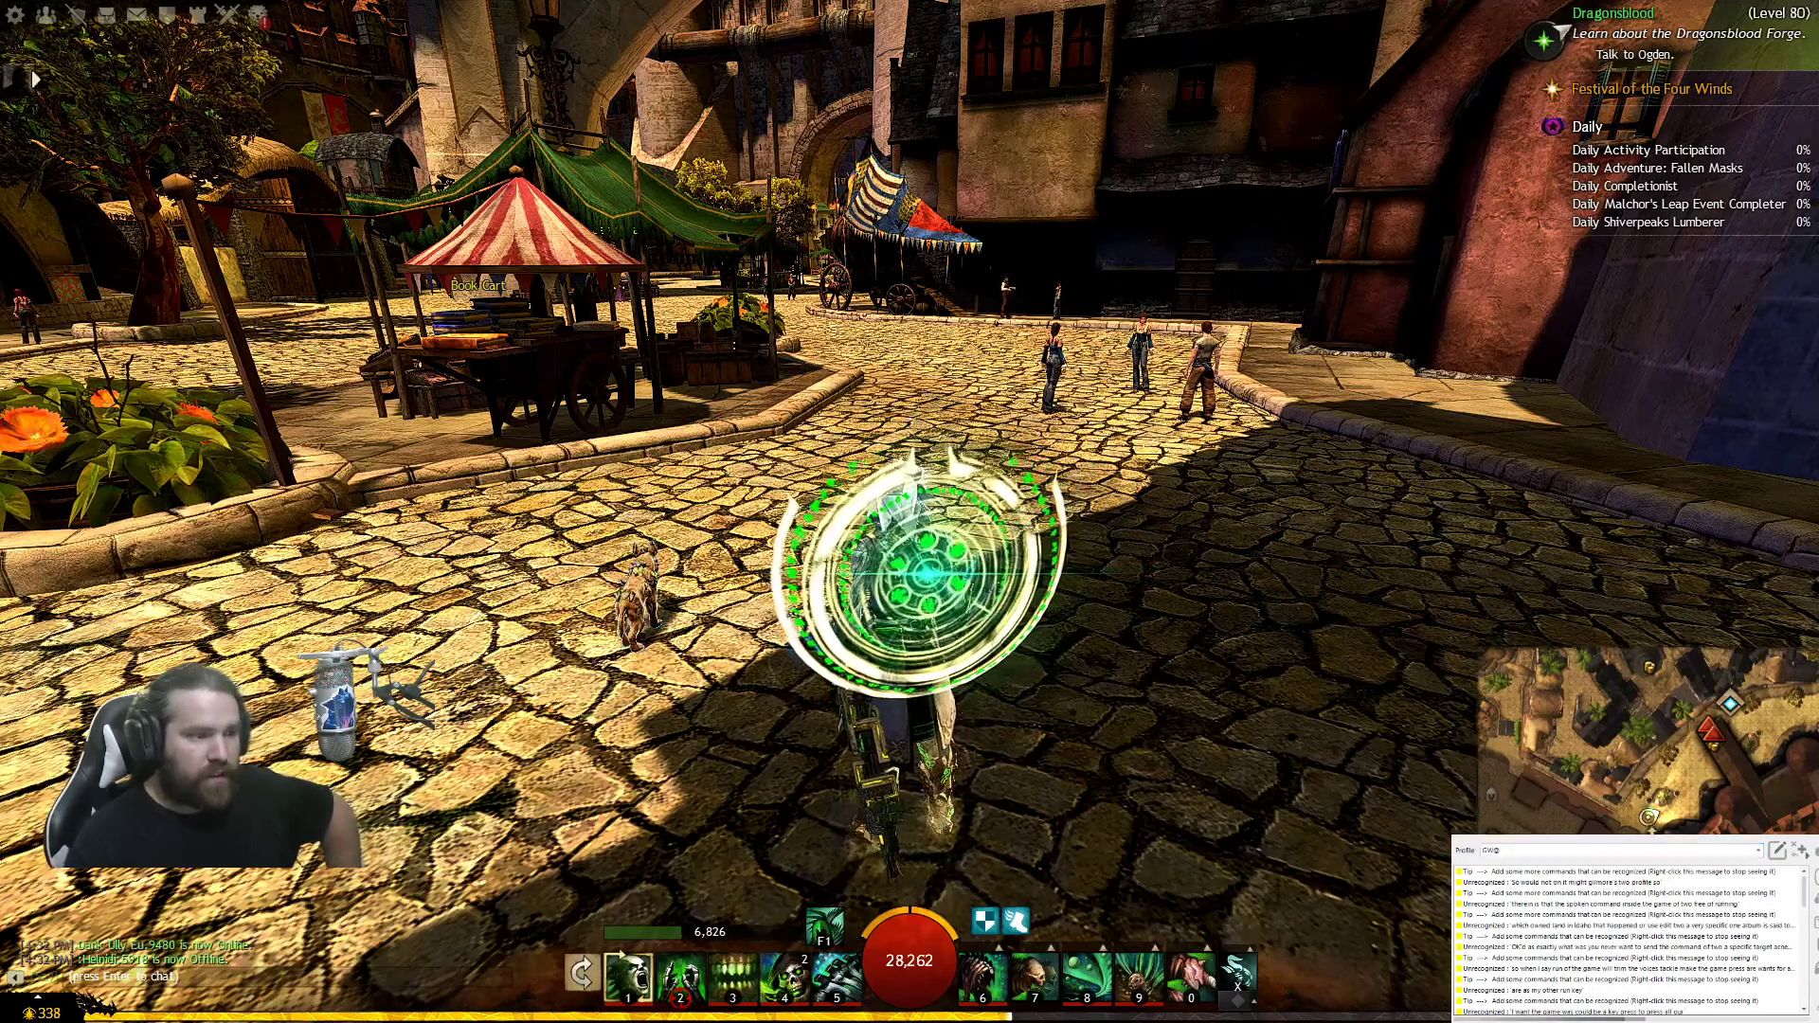
left_click_drag(679, 574, 663, 573)
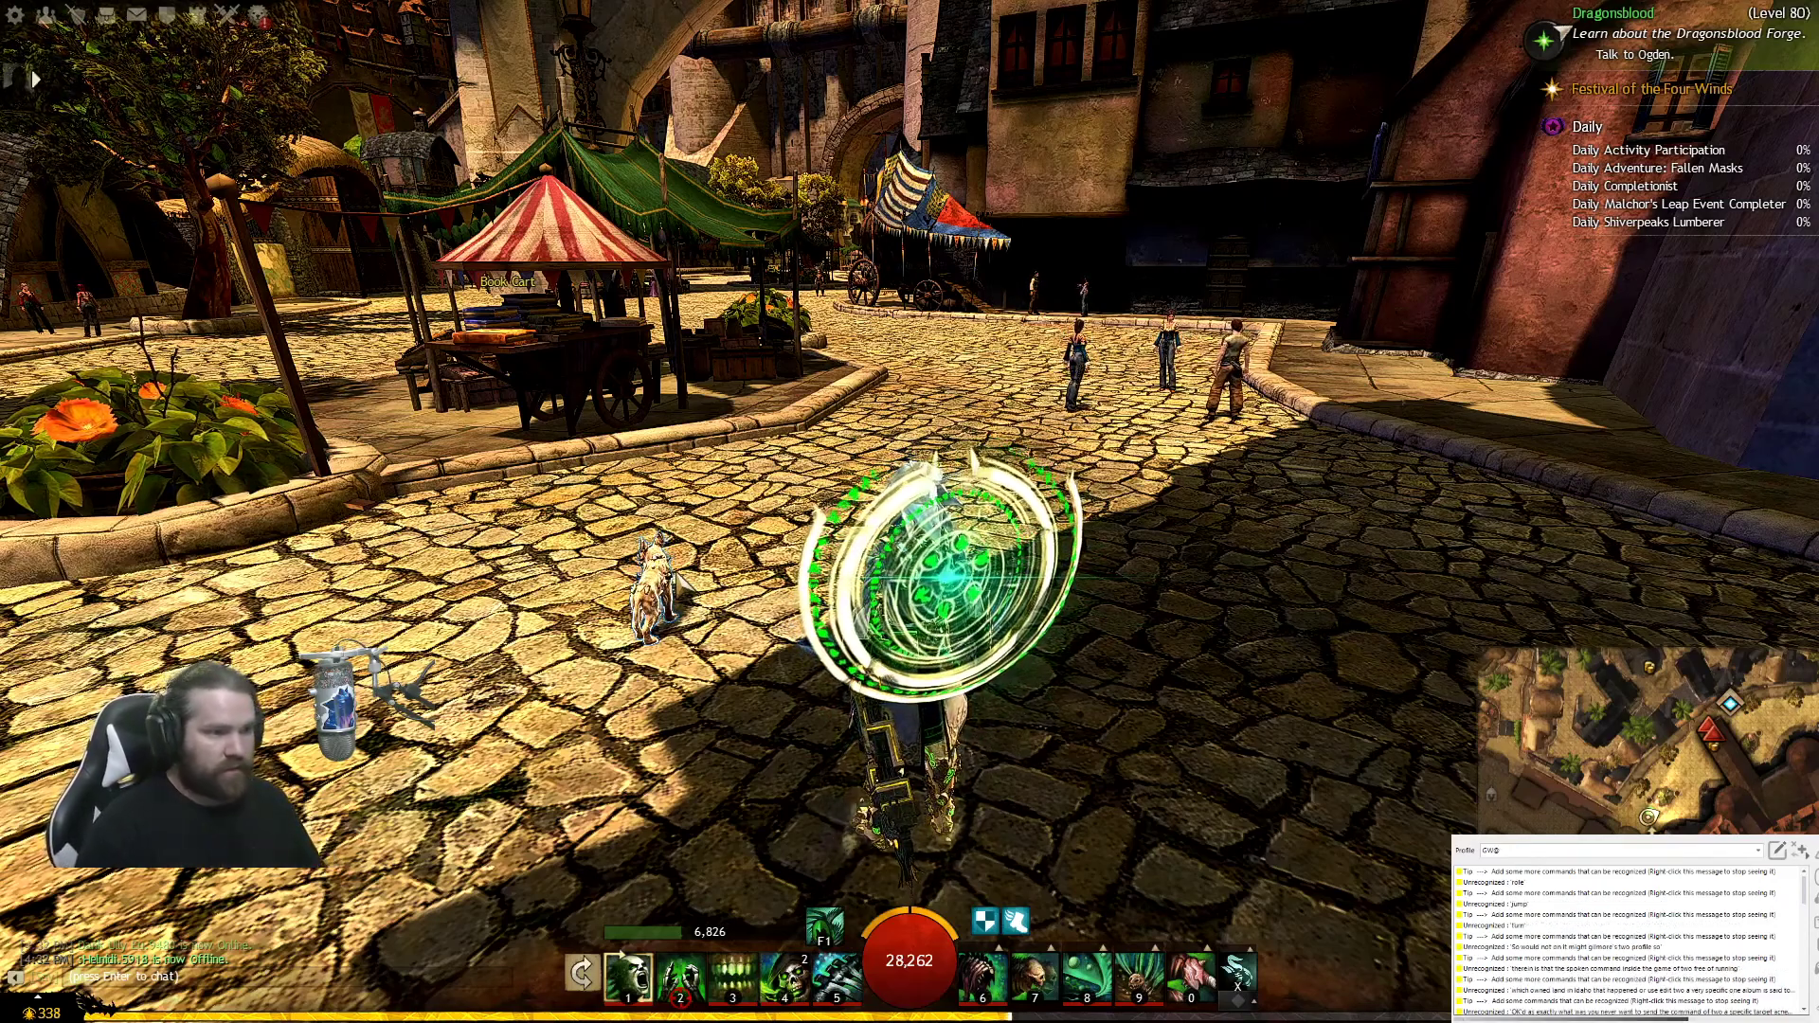
Step: Bring the VoiceAttack window back and try to dismiss the "Add some more commands" tip in its log
left_click_drag(0, 465, 617, 436)
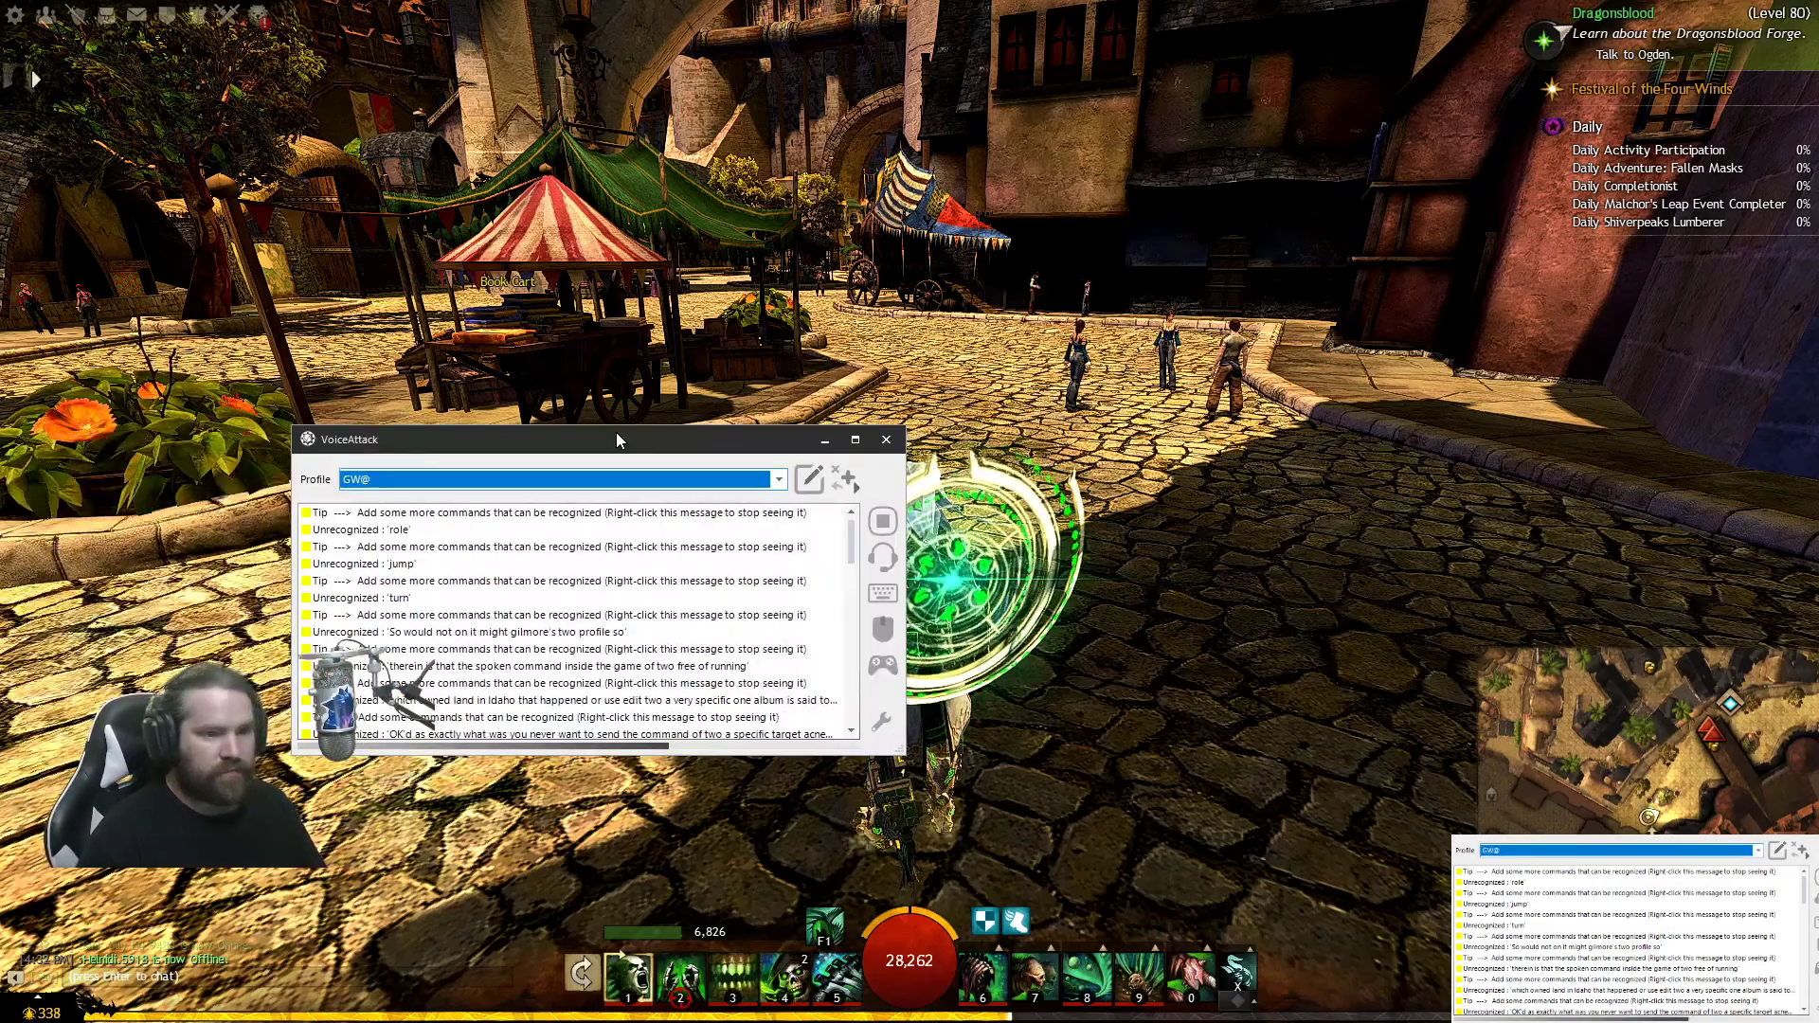
right_click(566, 528)
left_click(561, 517)
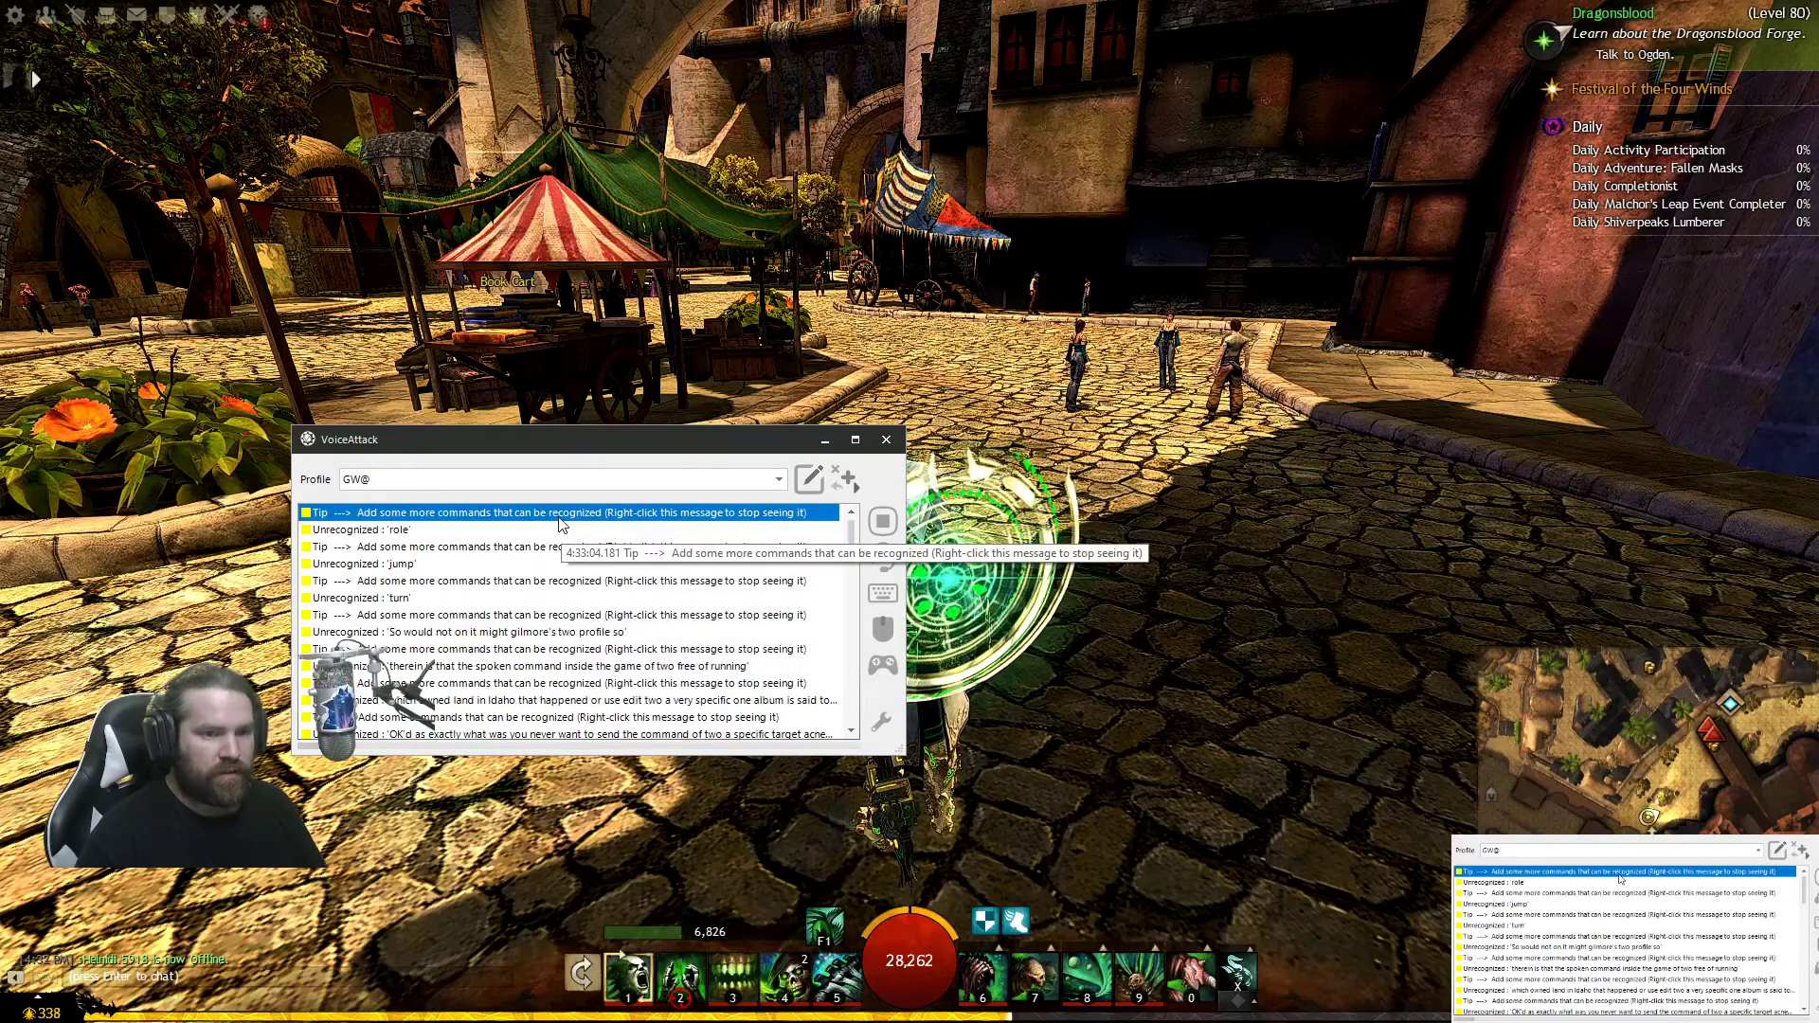
right_click(461, 523)
left_click(460, 519)
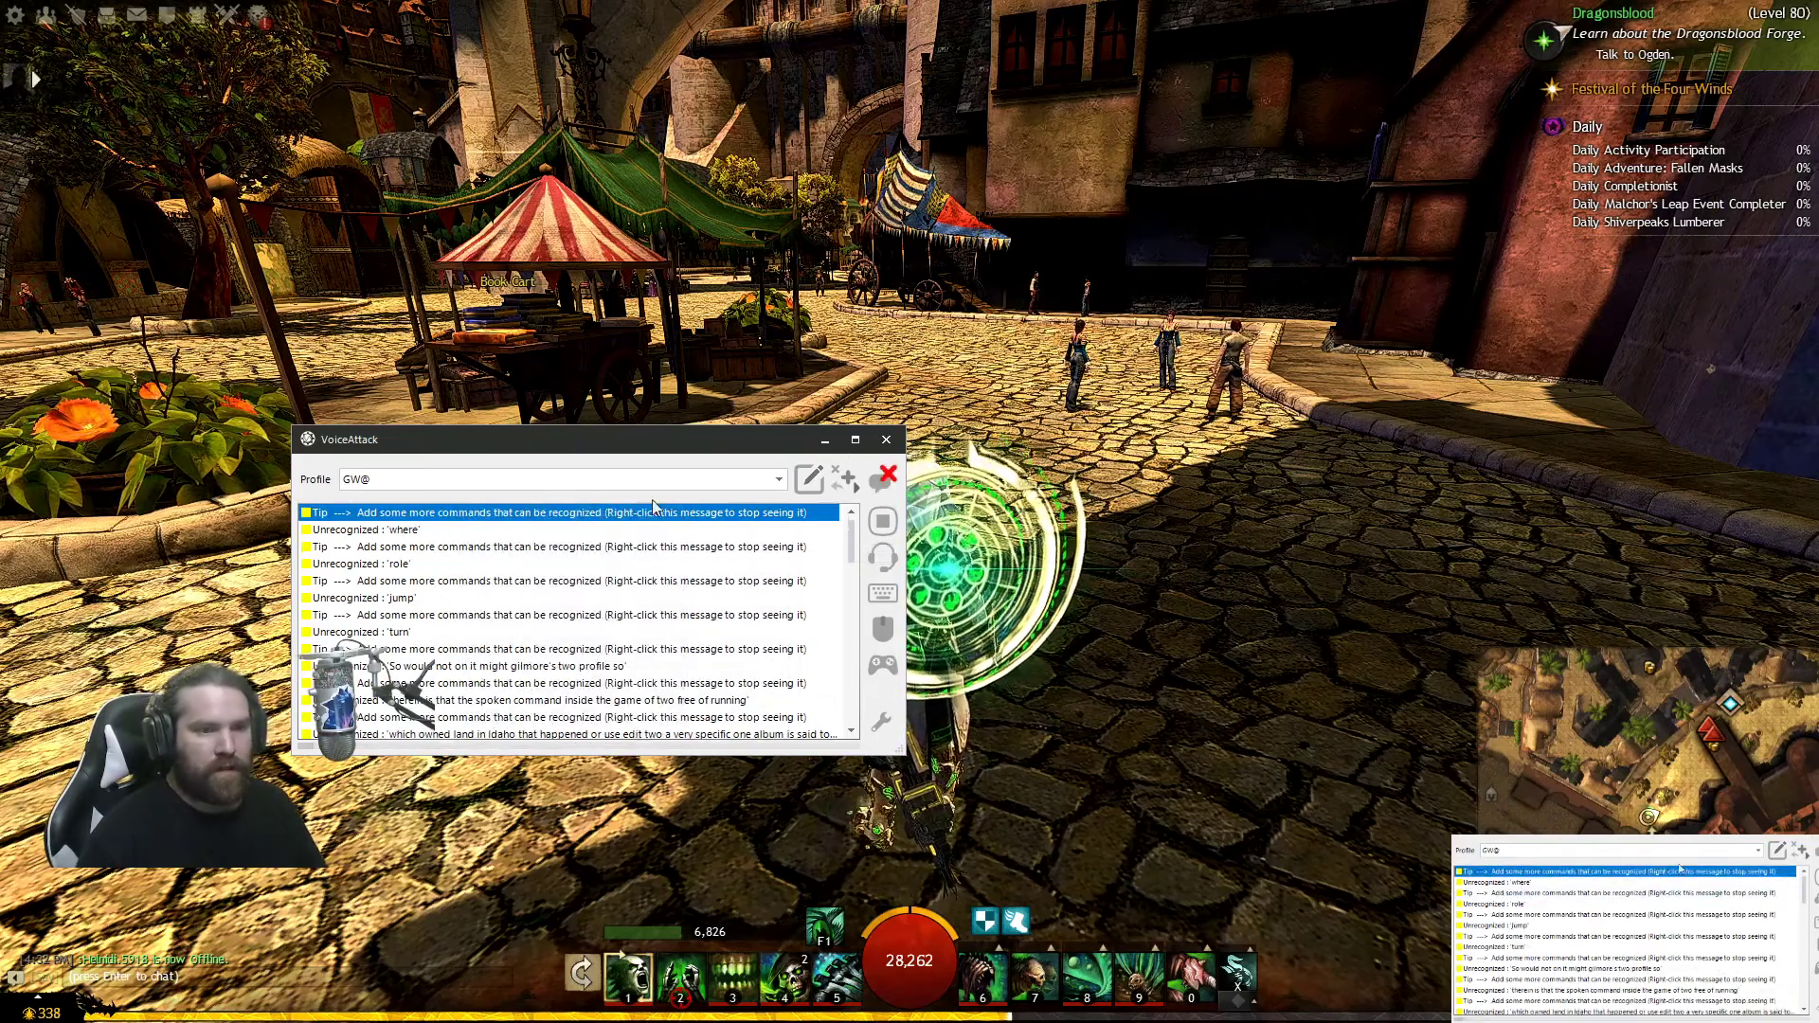
Step: Clear VoiceAttack off the game and test the GW@ run command, turning the character left and casting skill 2
left_click_drag(604, 445, 0, 417)
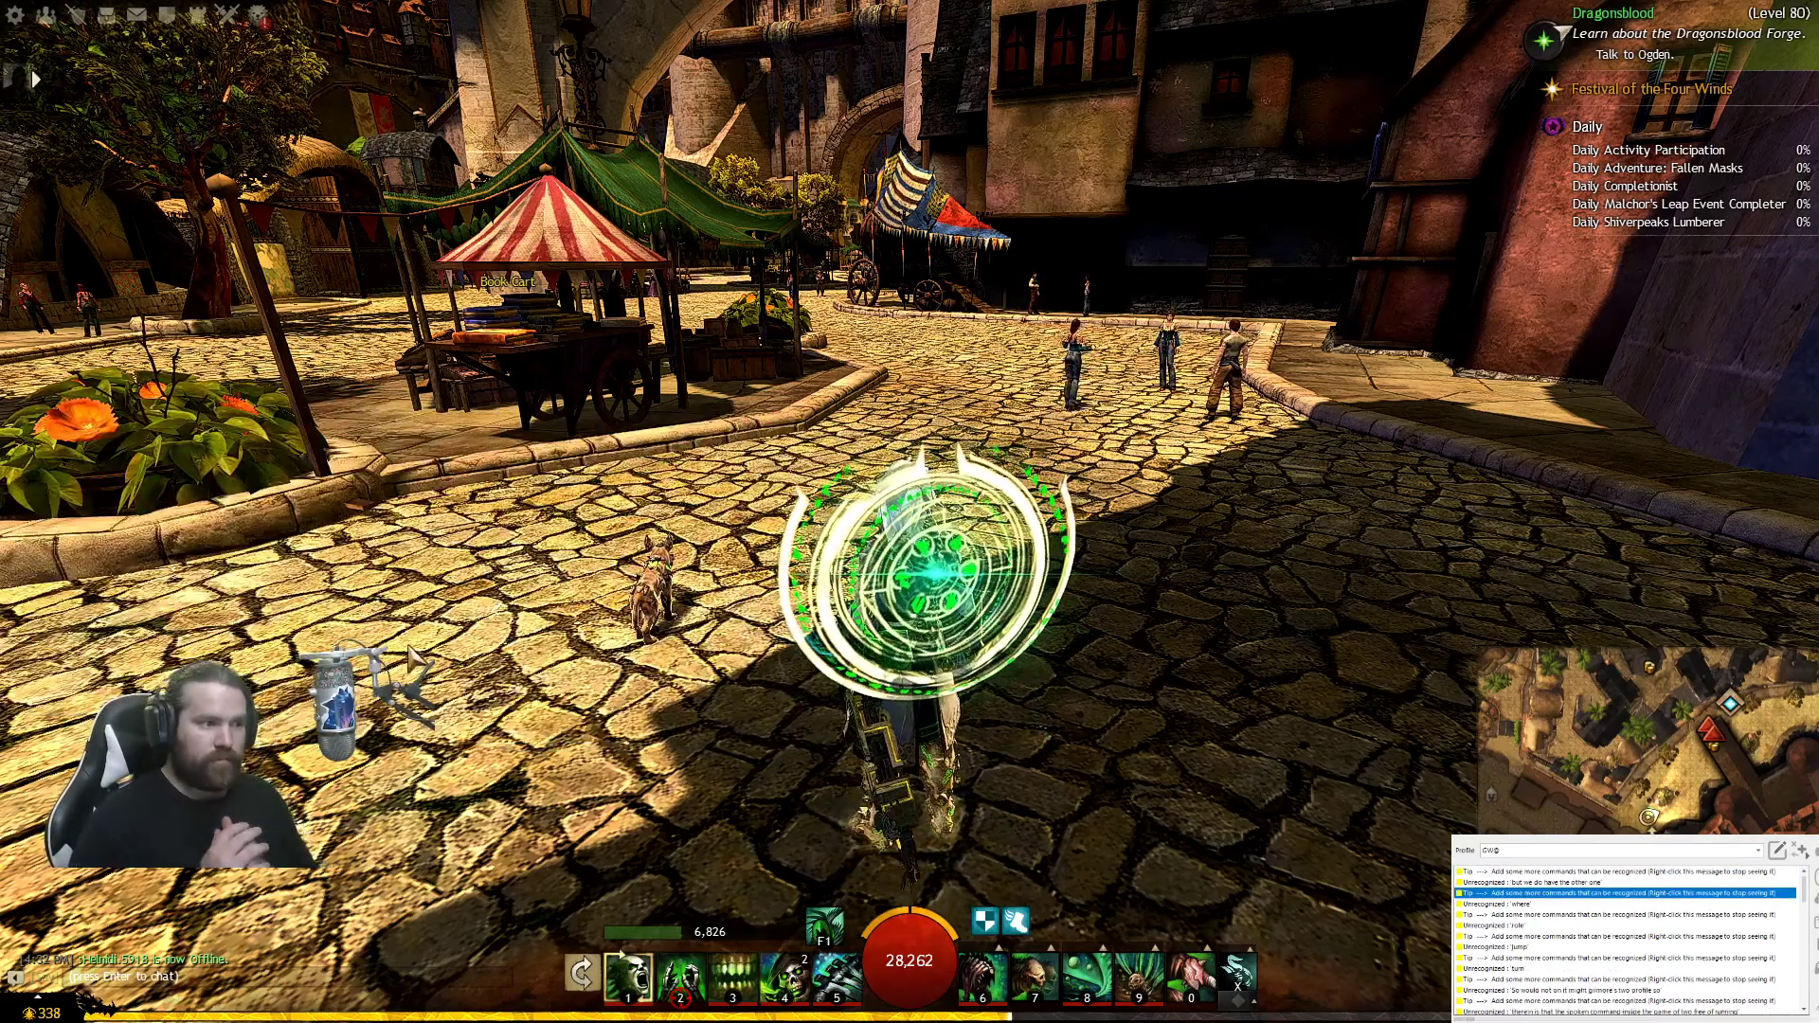
key("a")
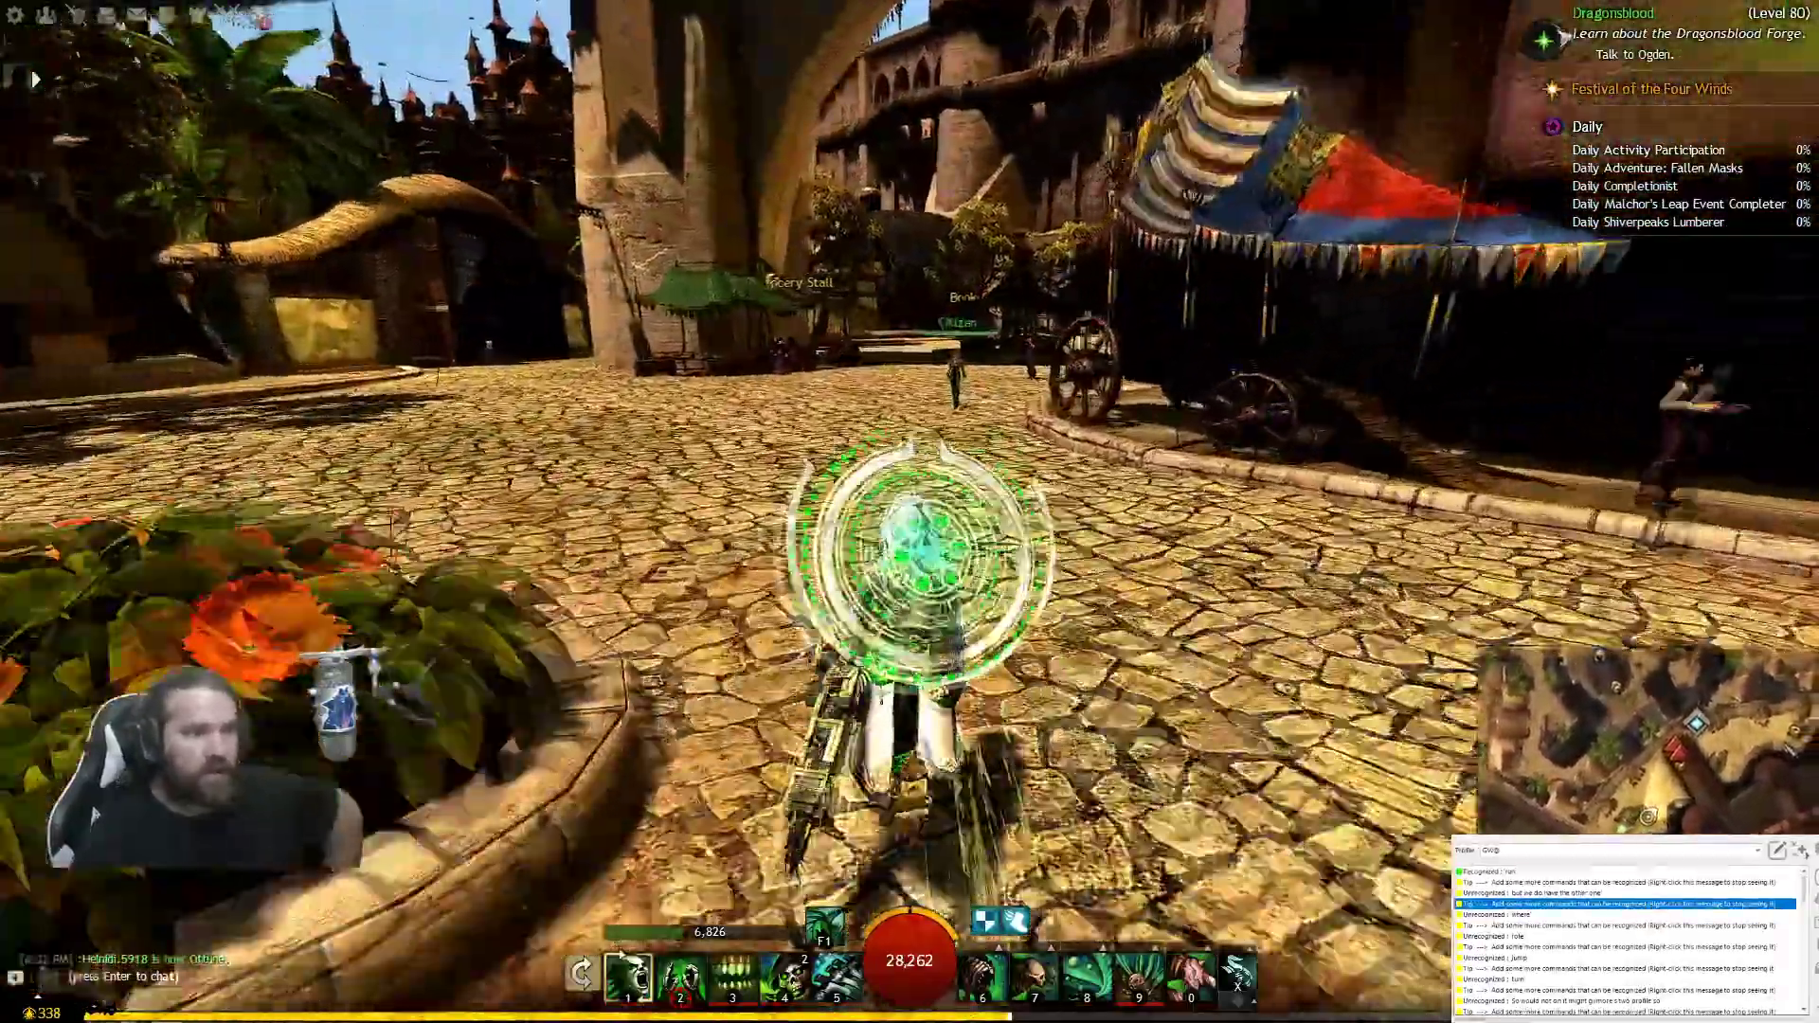
key("2")
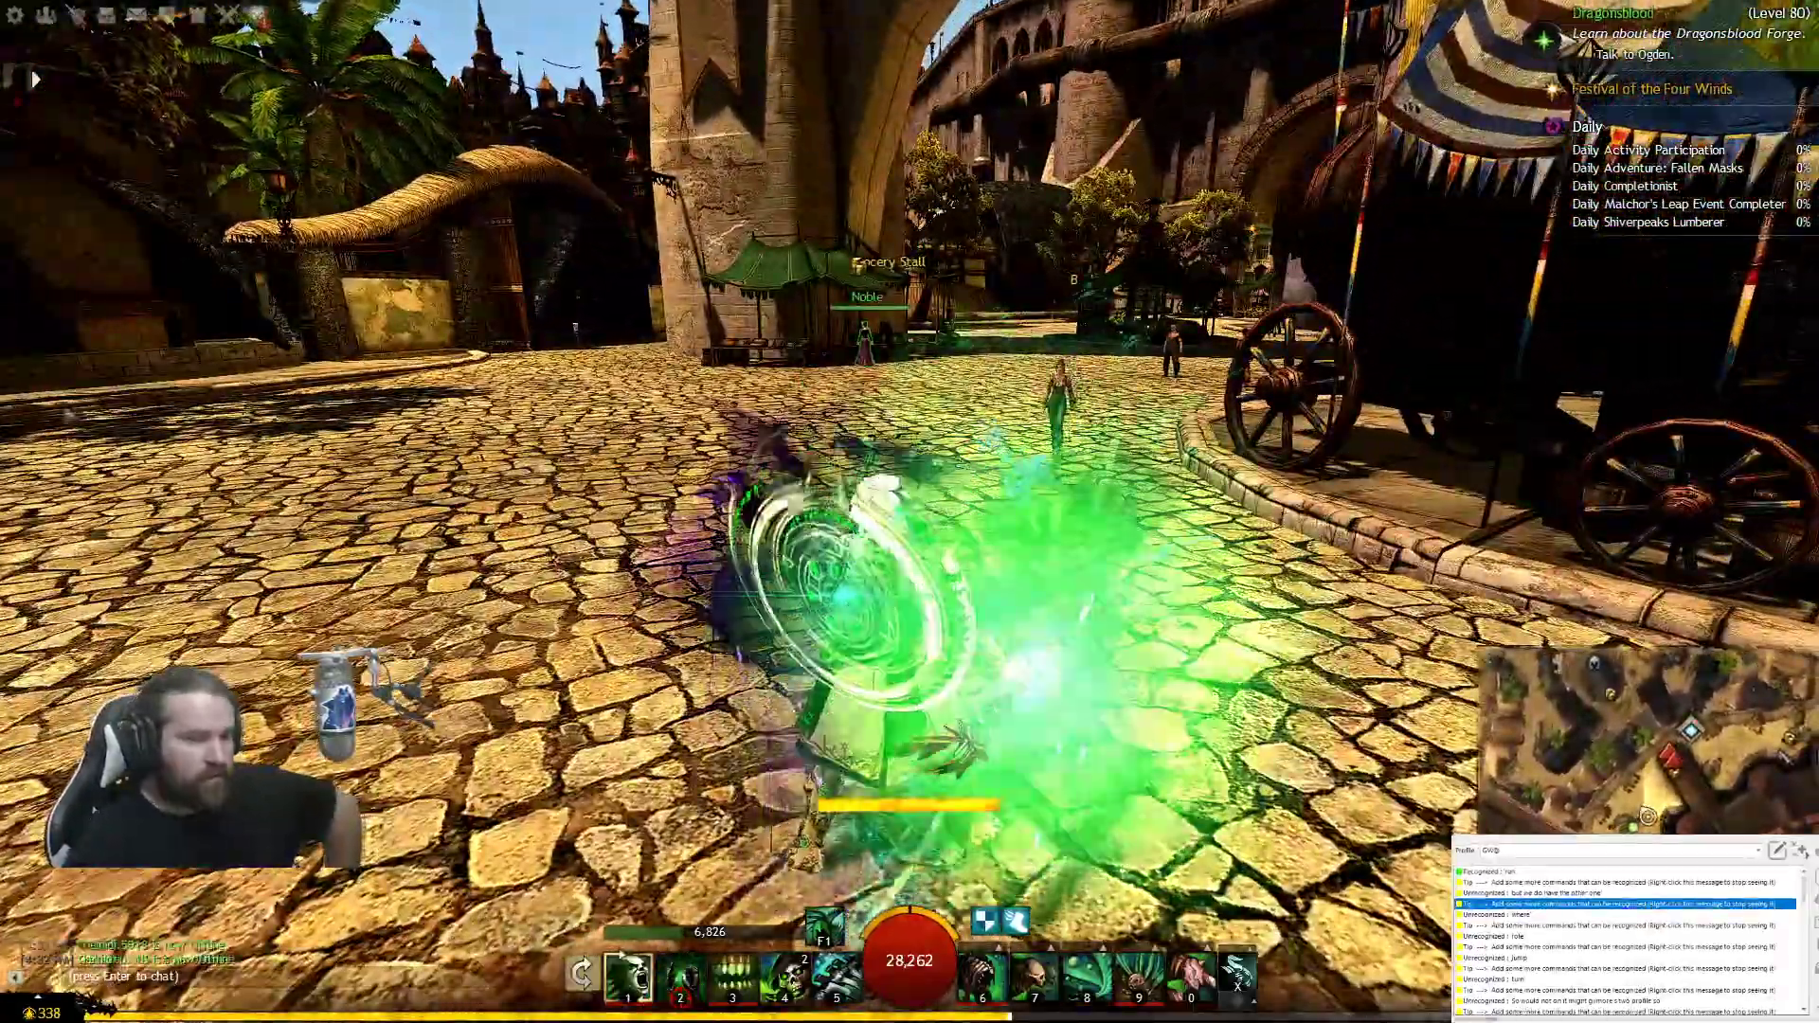
Step: Bring the VoiceAttack window back and switch the active profile to Guild wars 2
left_click_drag(0, 417, 702, 418)
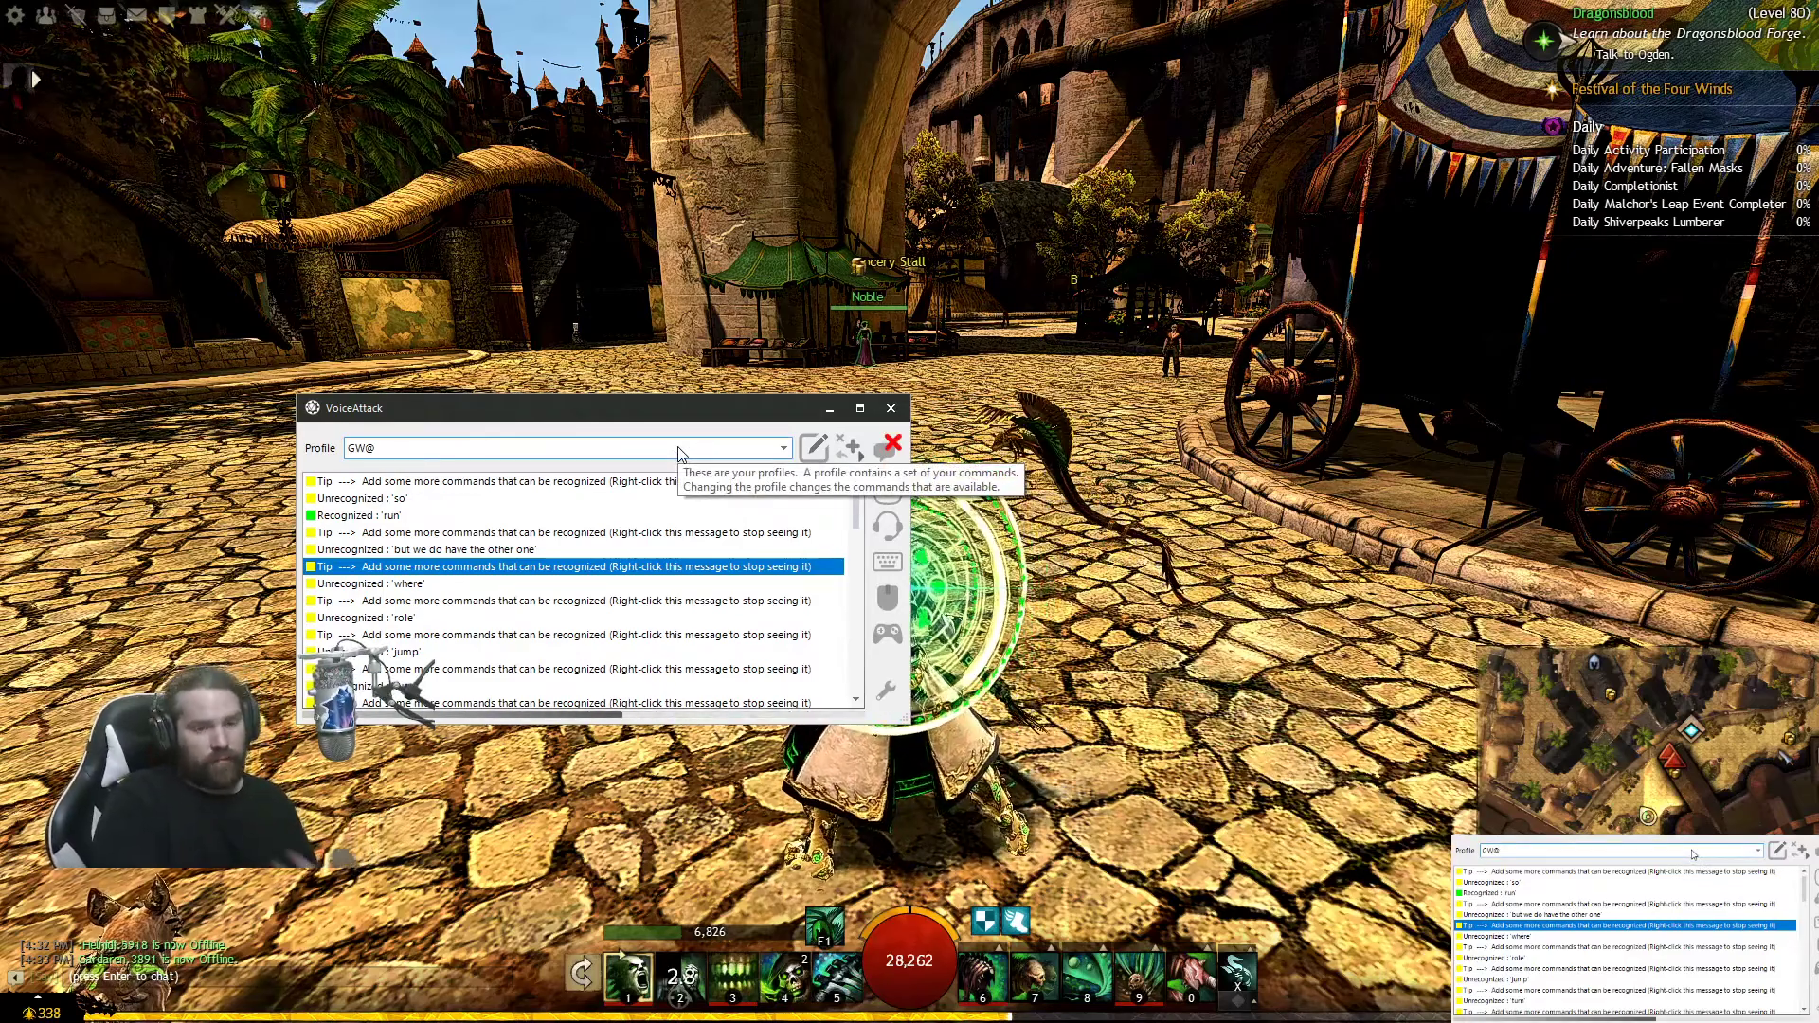
left_click(781, 450)
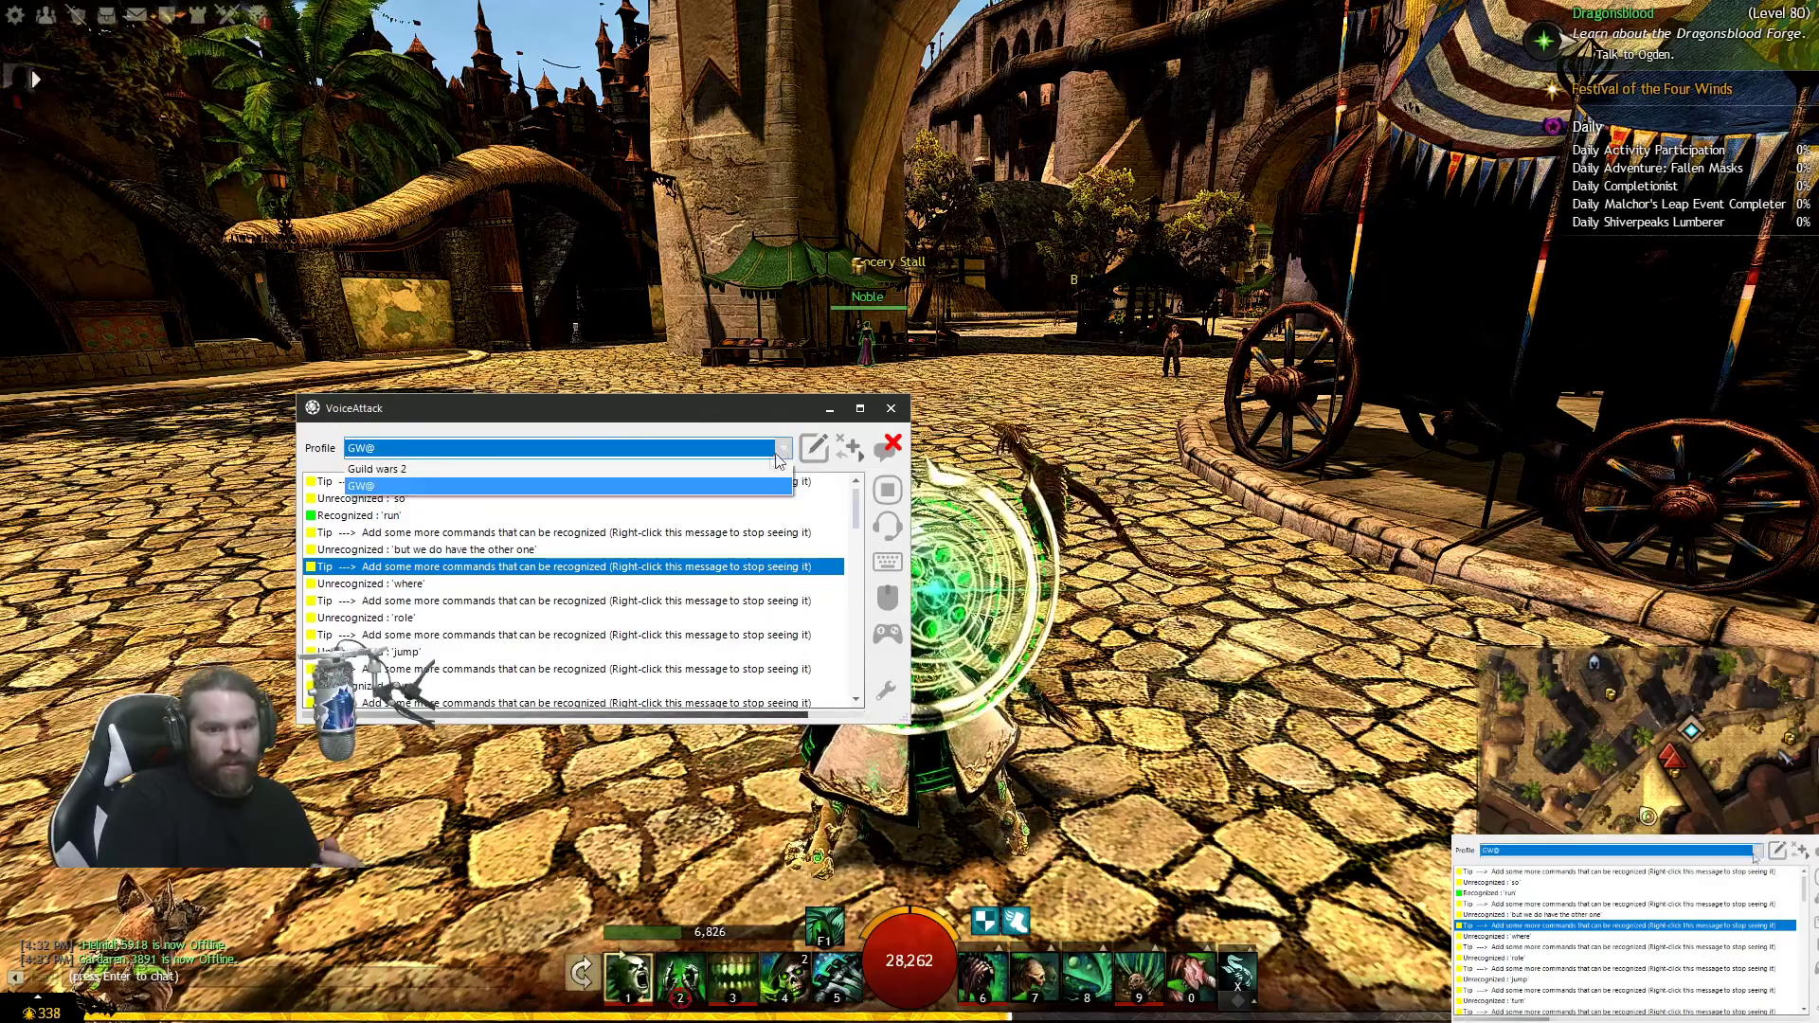
left_click(667, 469)
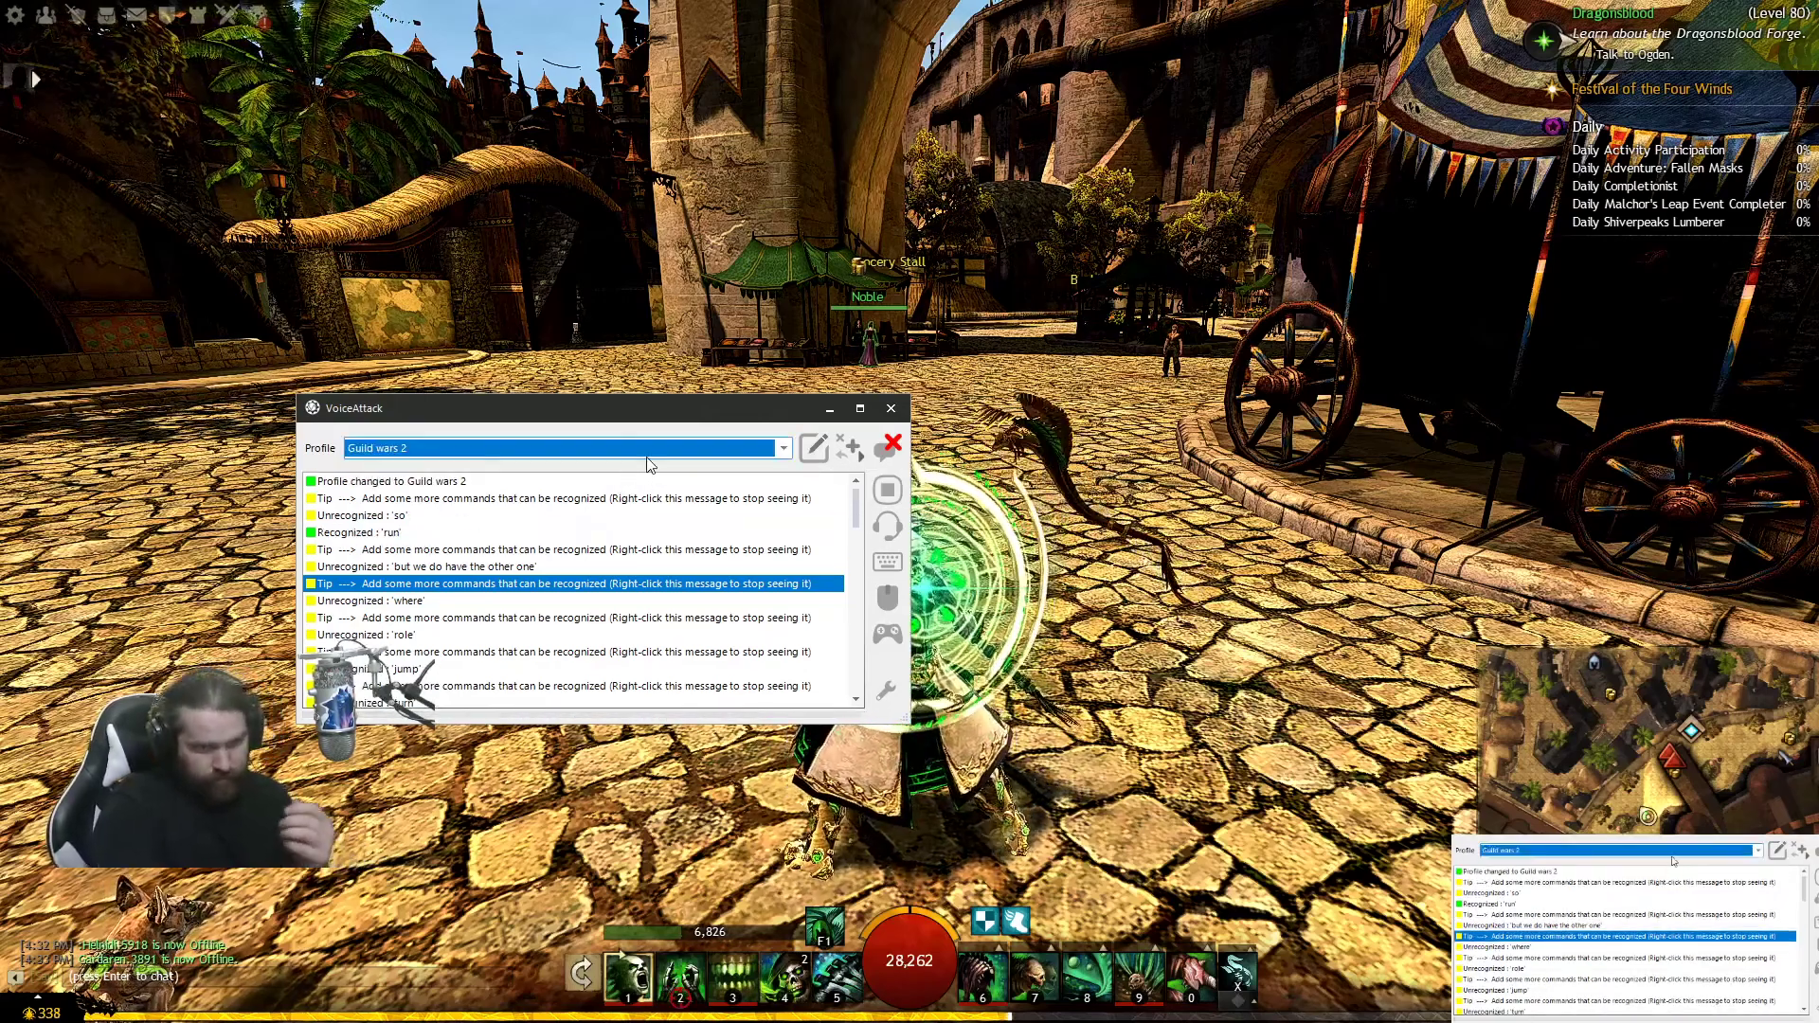
Step: Clear VoiceAttack off the game and test the Guild wars 2 profile's run, jump, turn and stop commands on the character
left_click_drag(524, 411, 0, 377)
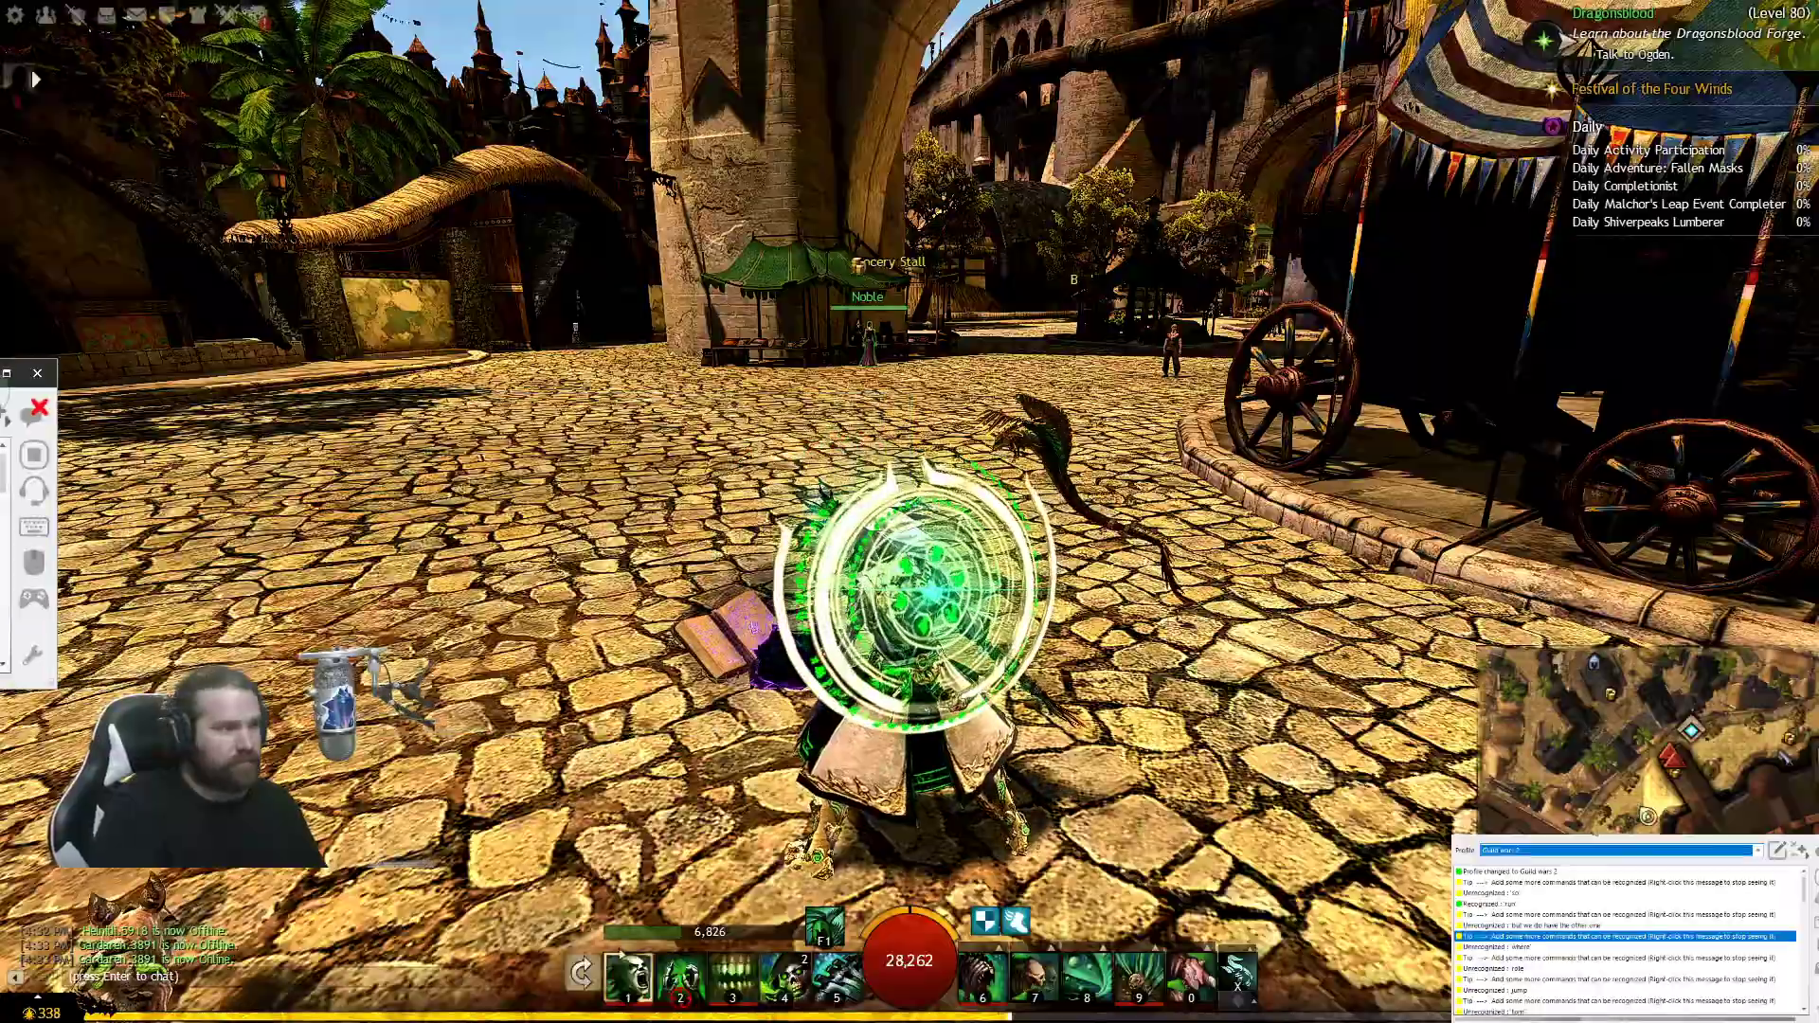
left_click(991, 390)
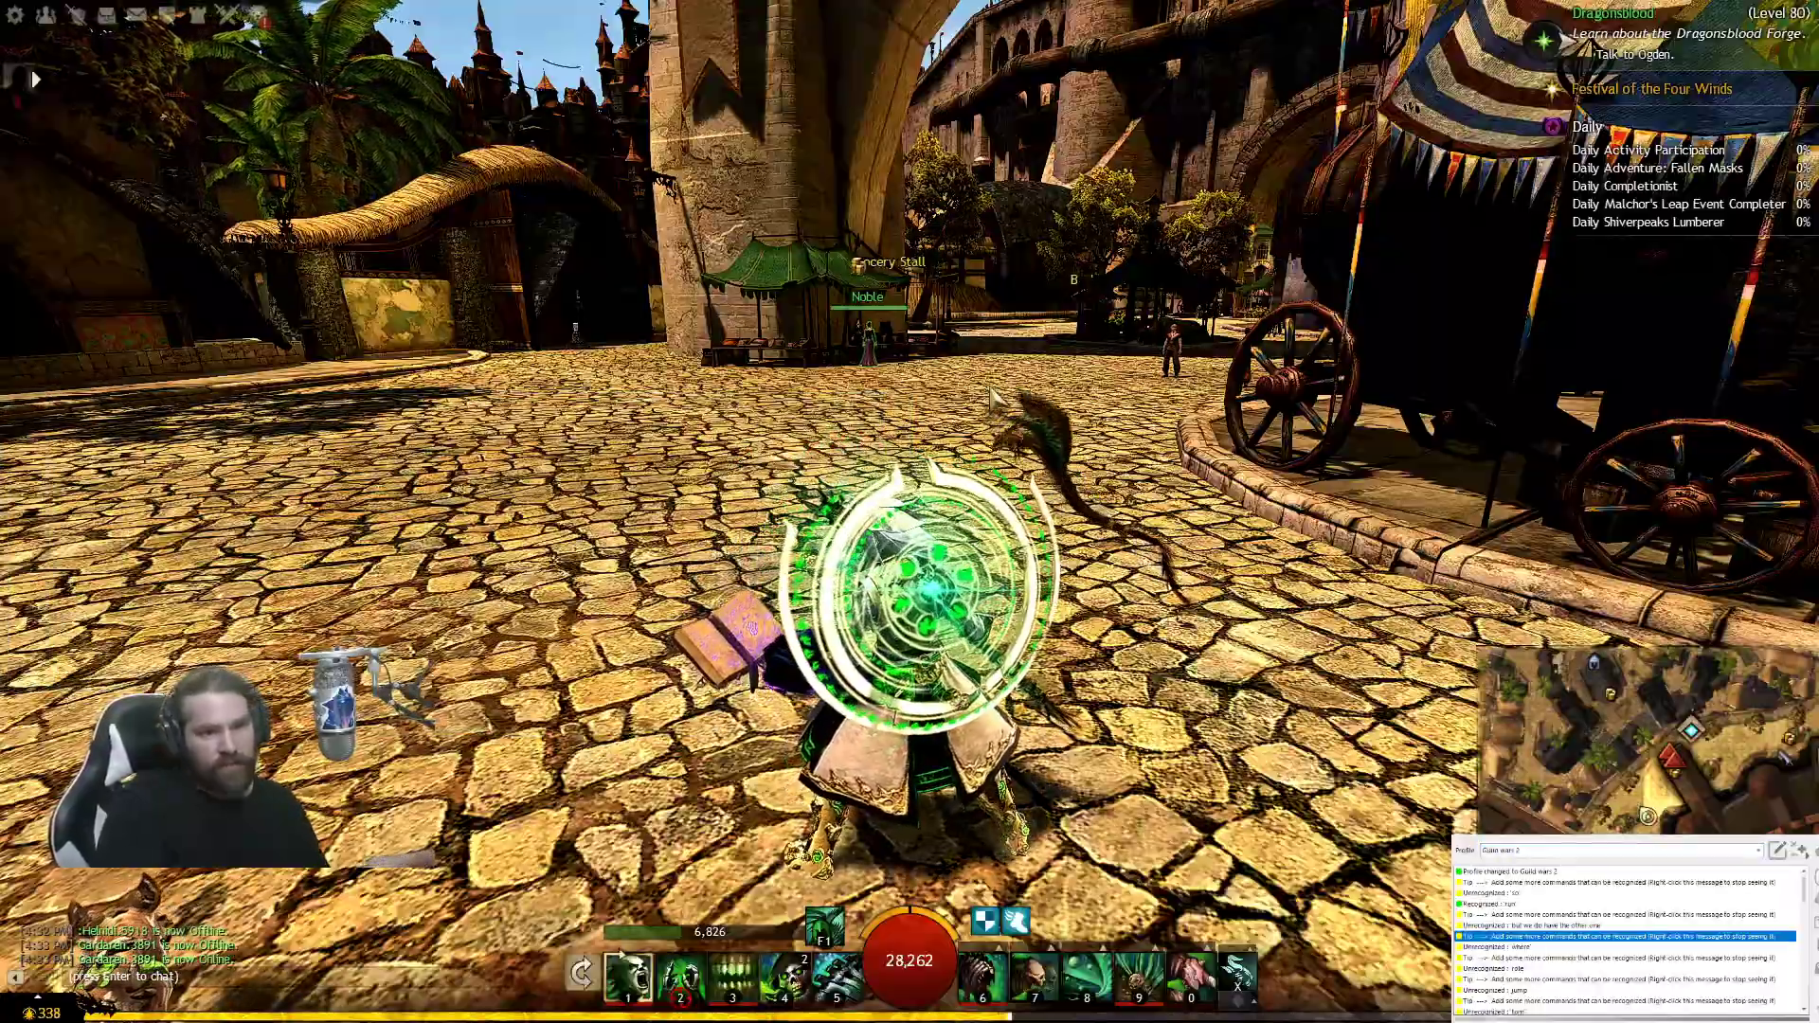
key("r")
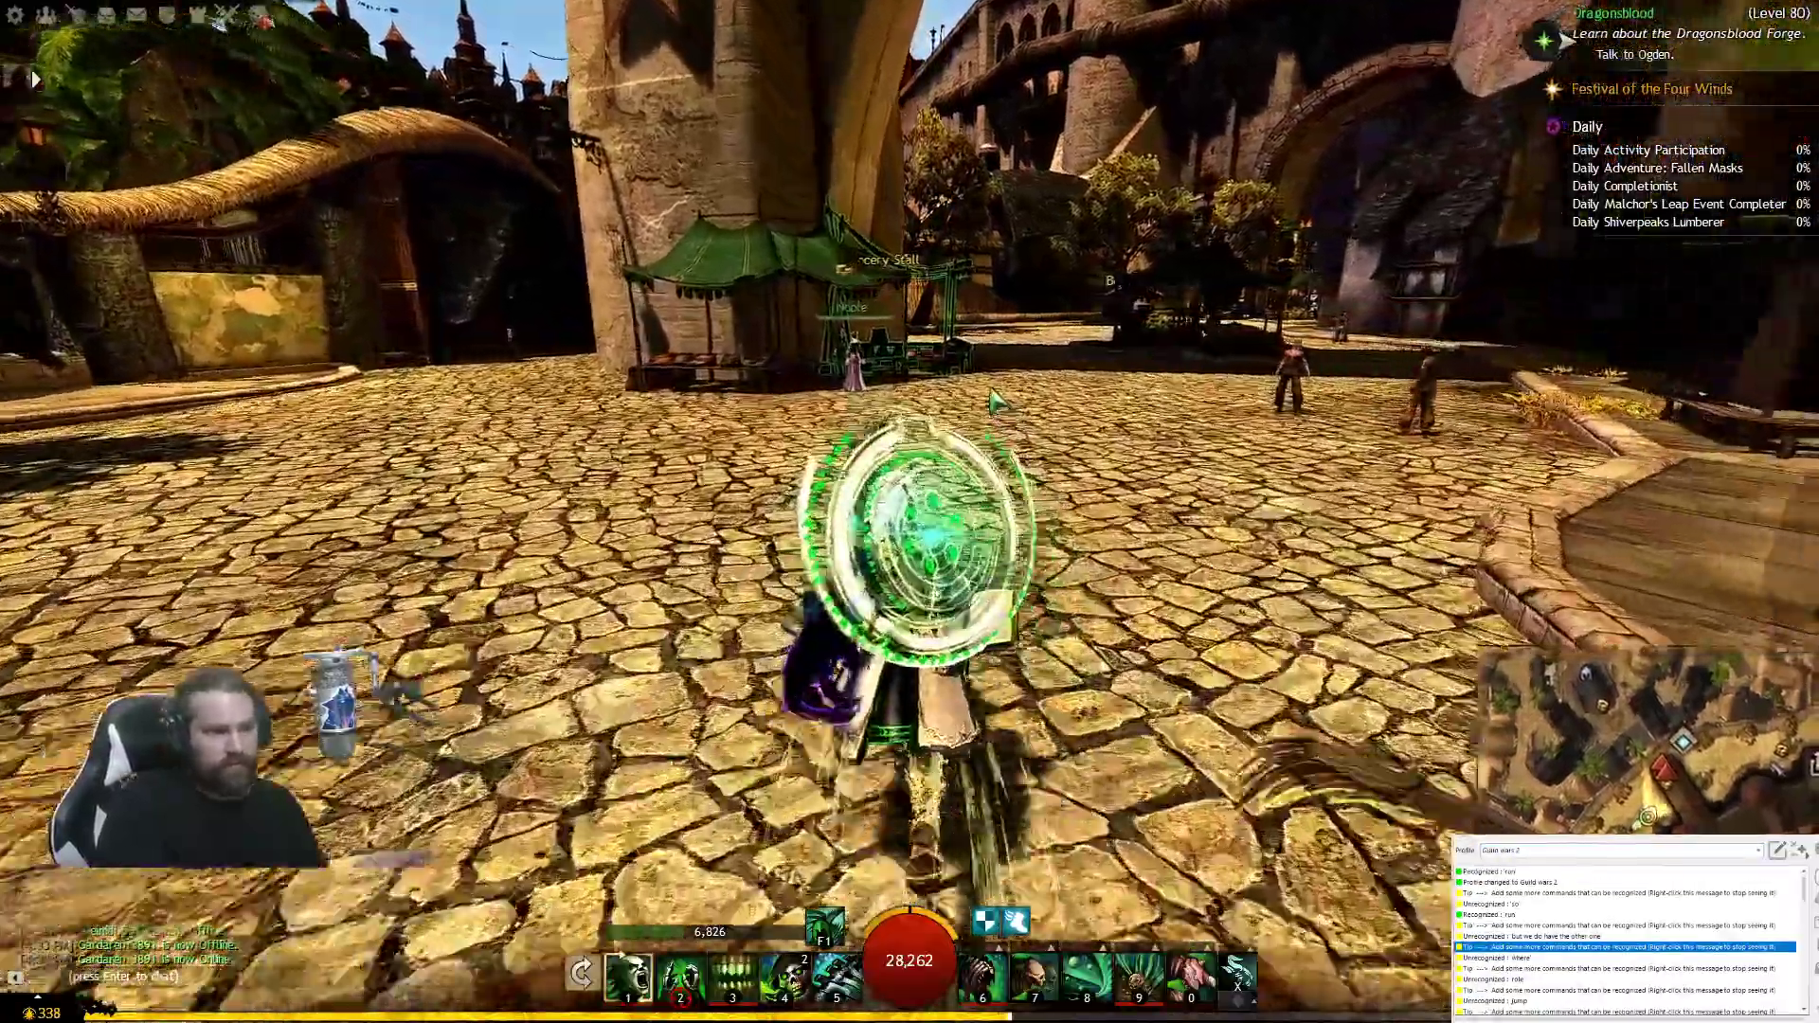
key("space")
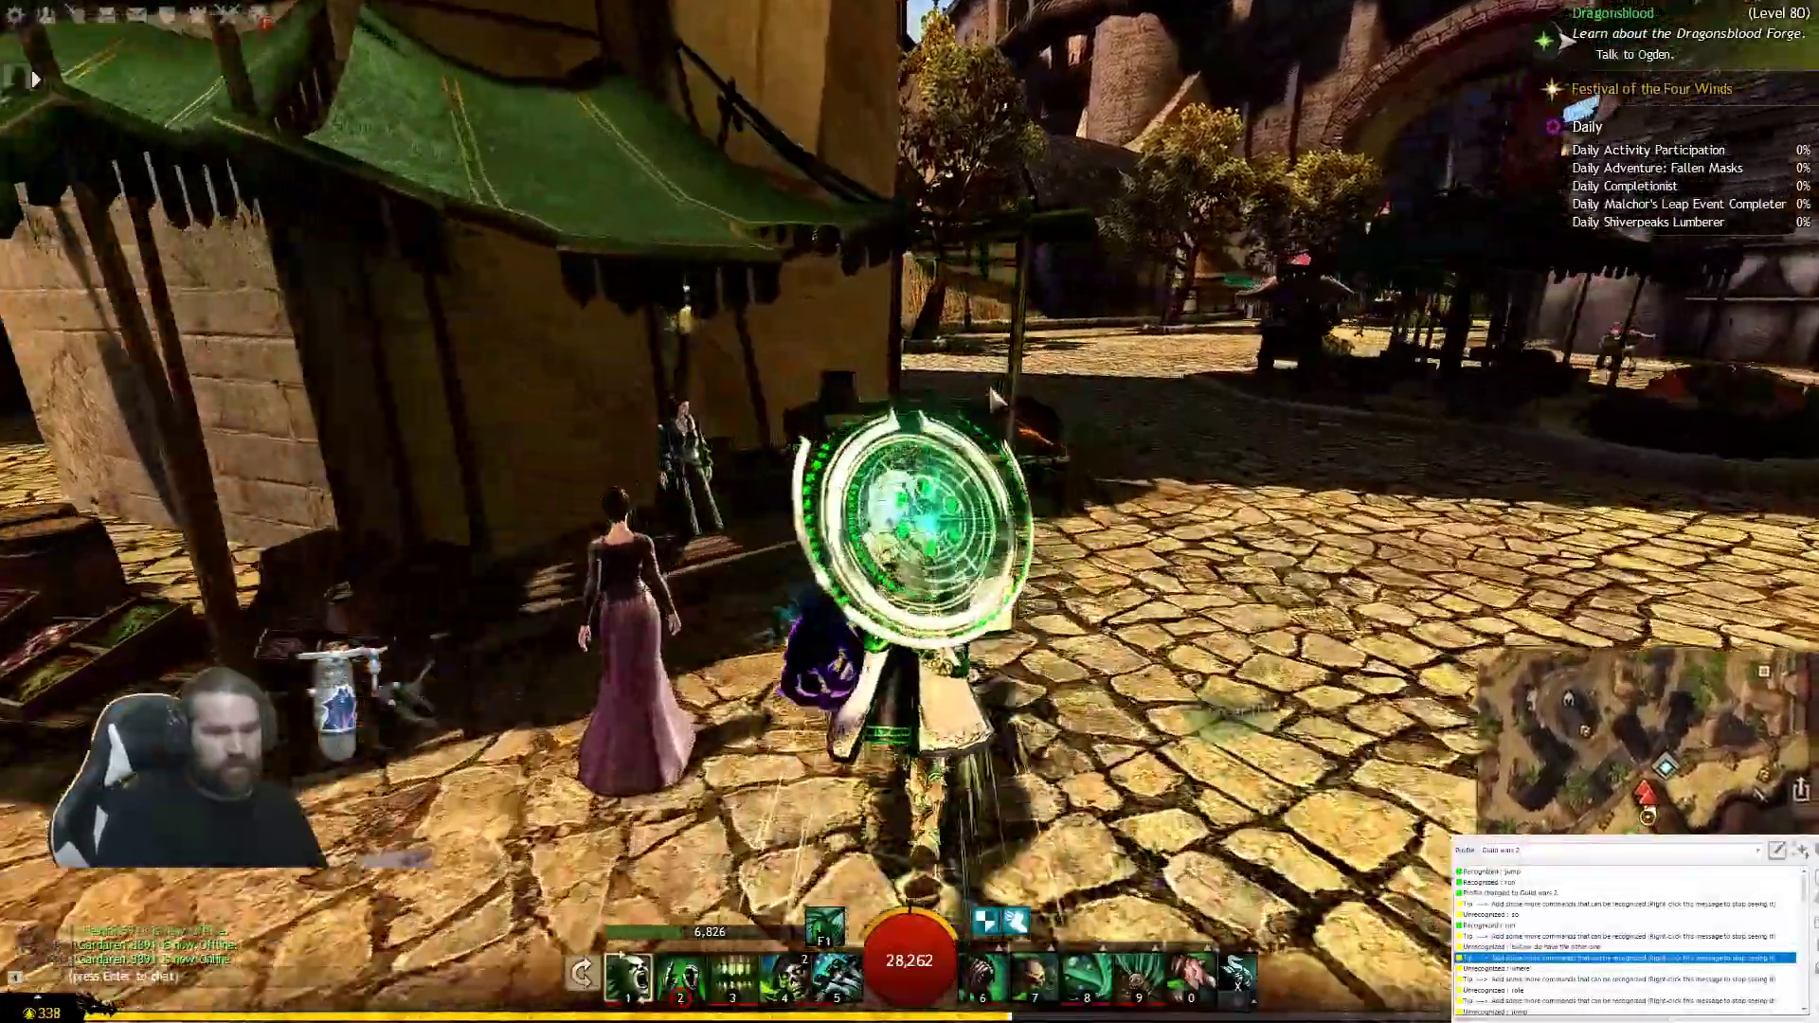
key("d")
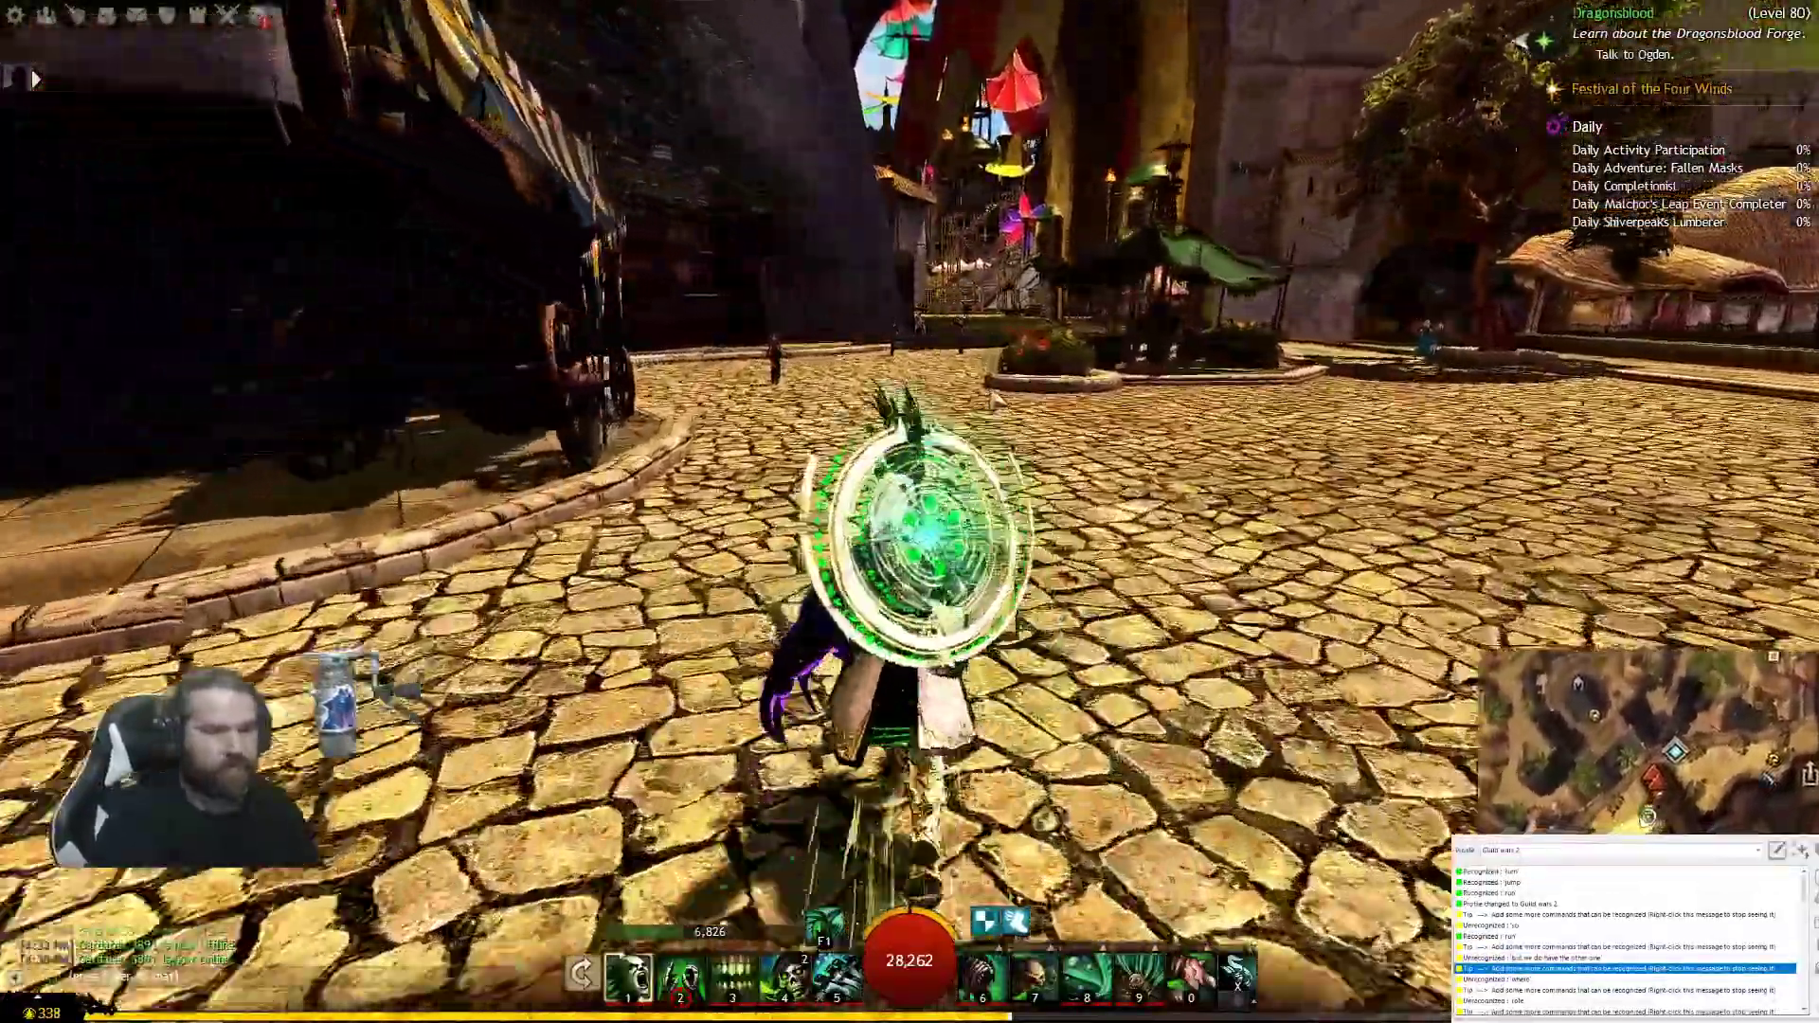
key("r")
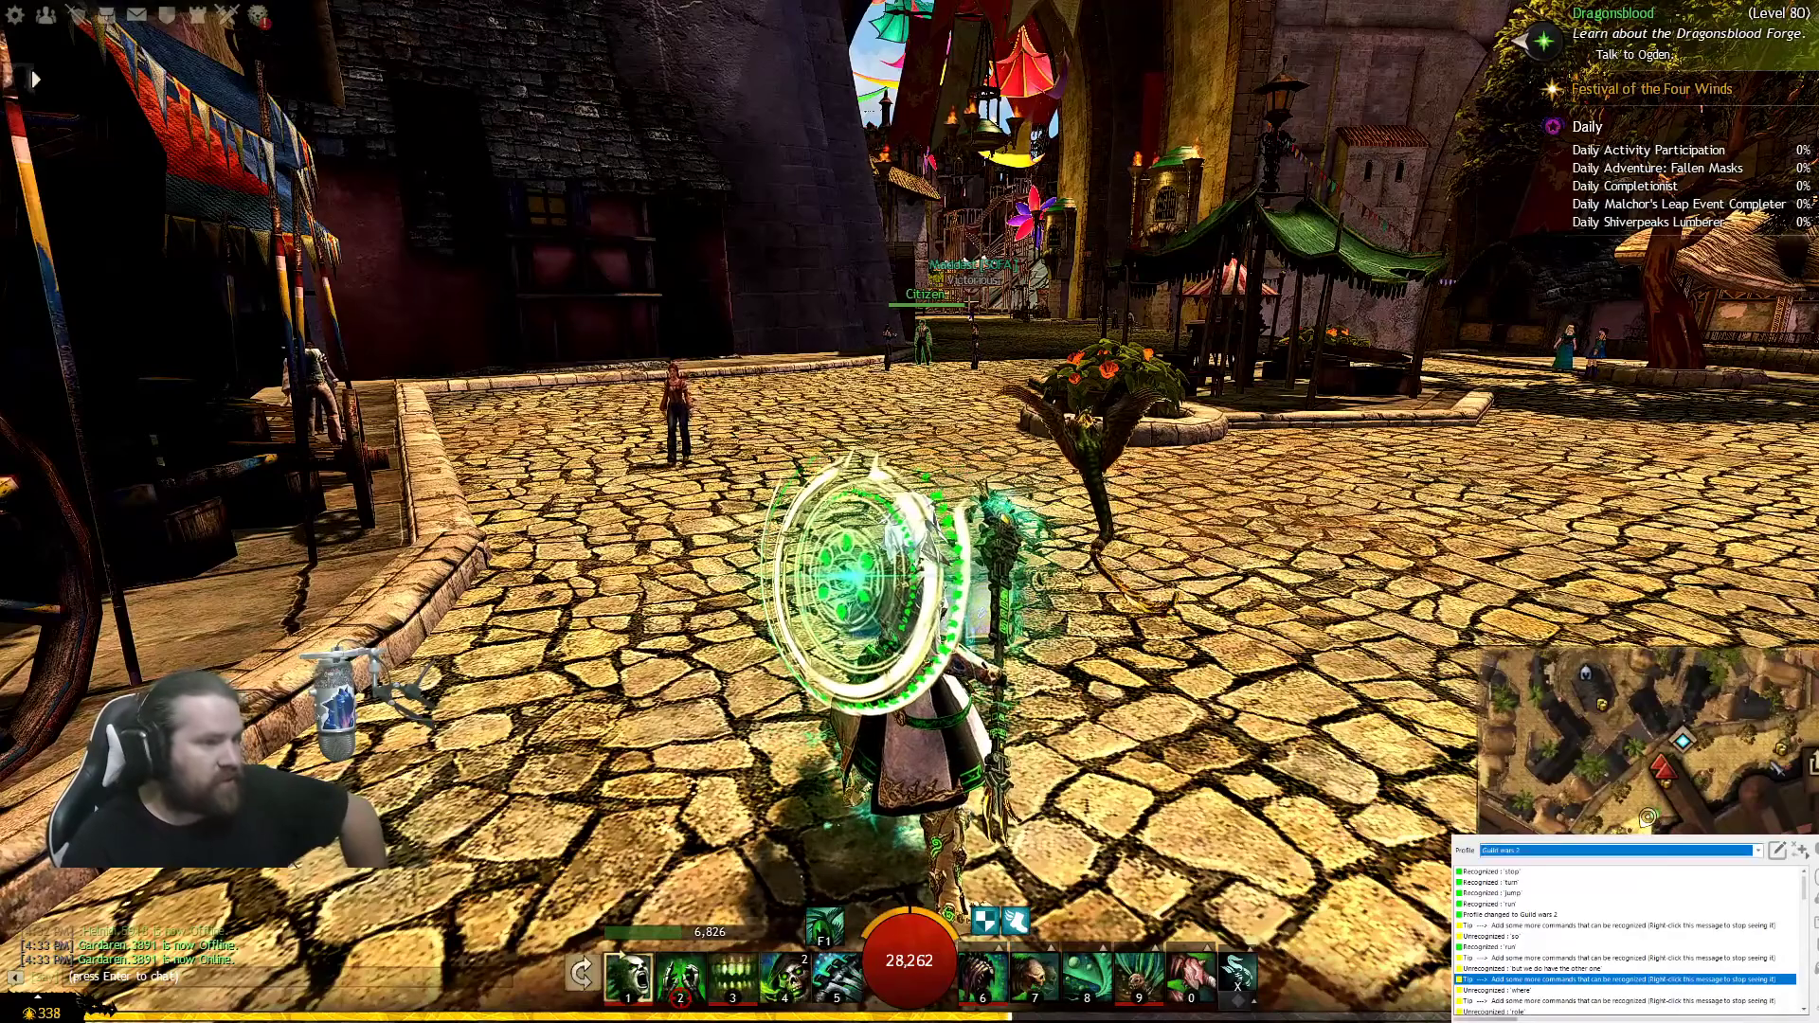
Step: Bring VoiceAttack back, open the Guild wars 2 profile for editing and look through its list of spoken commands
left_click_drag(1818, 487, 941, 488)
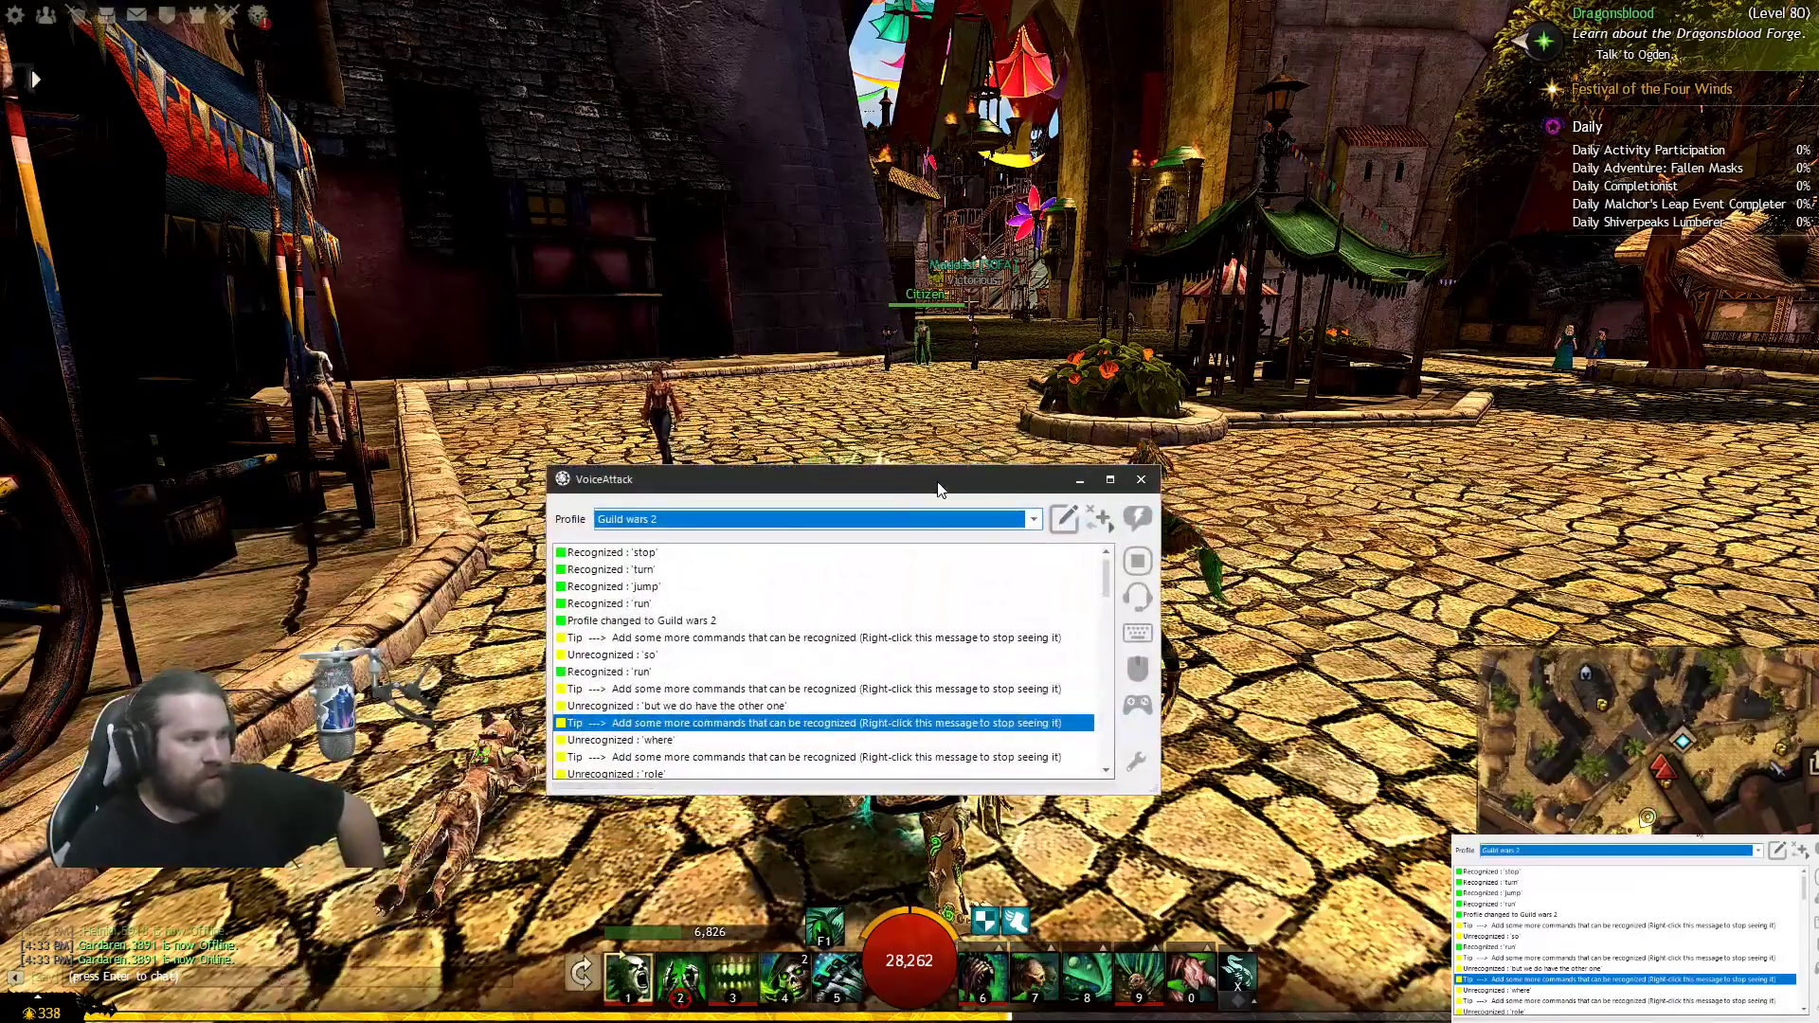
left_click(1063, 518)
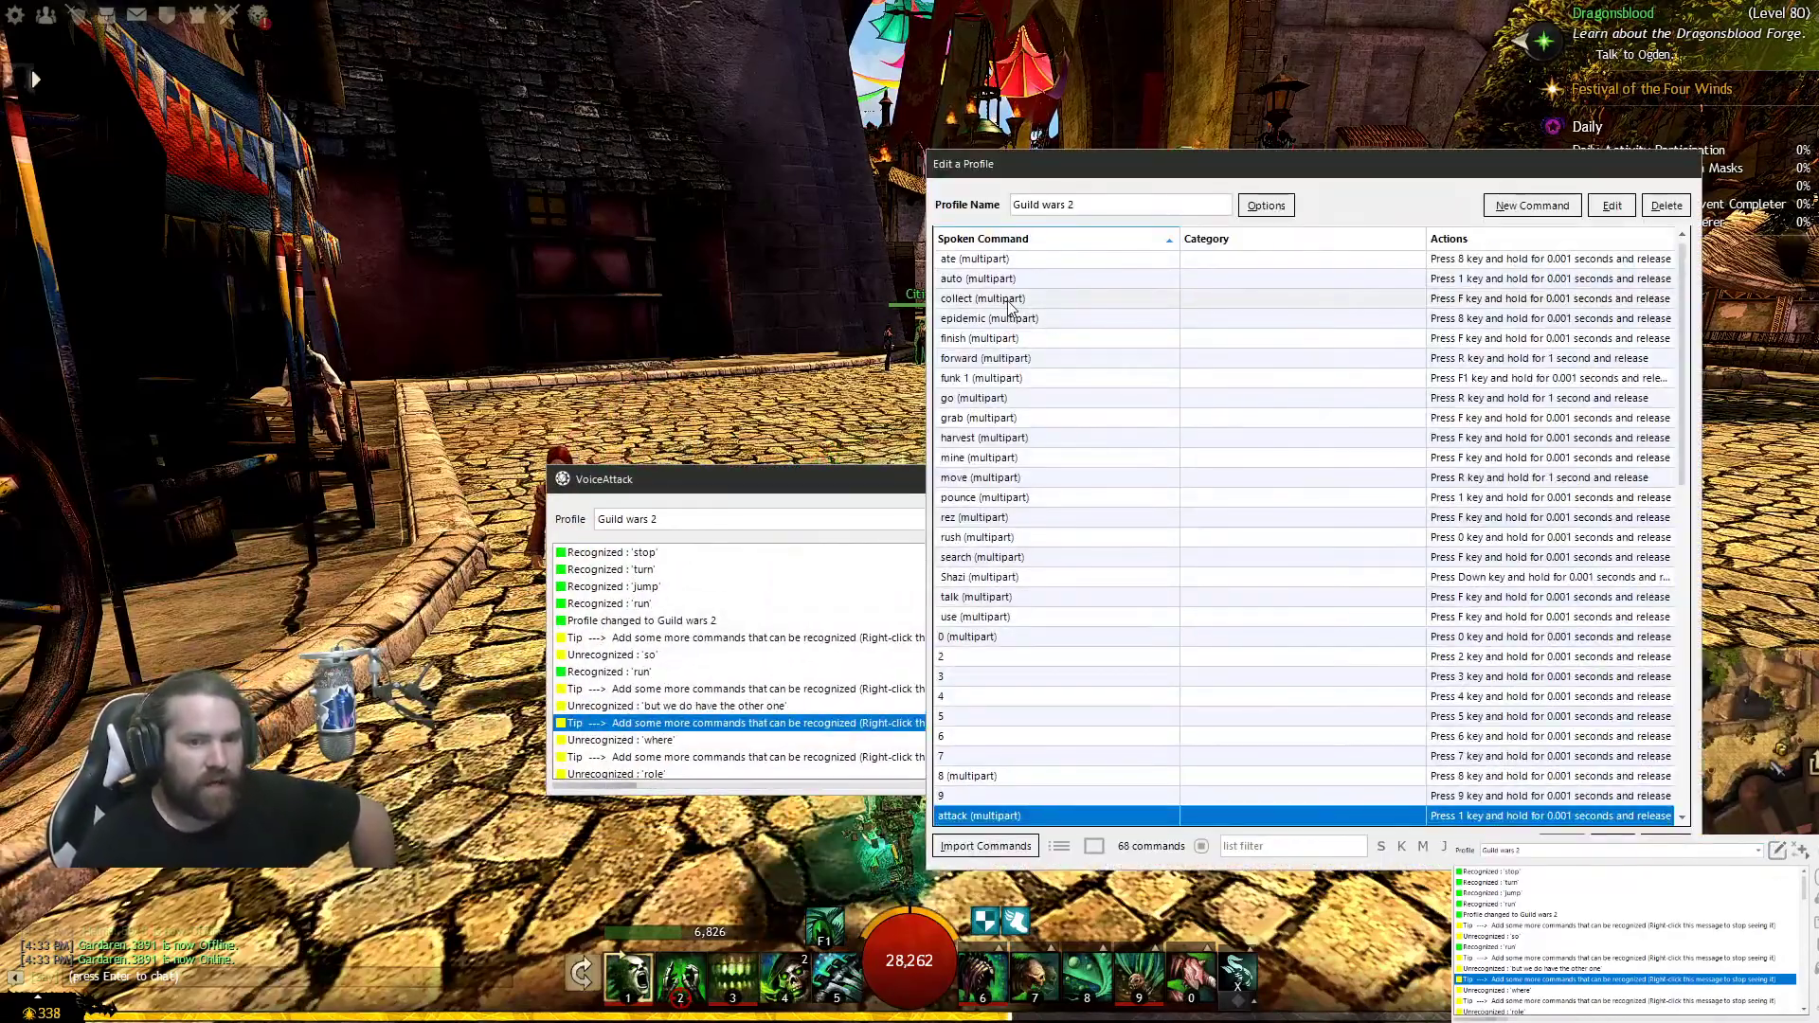
scroll(1149, 395, "down", 10)
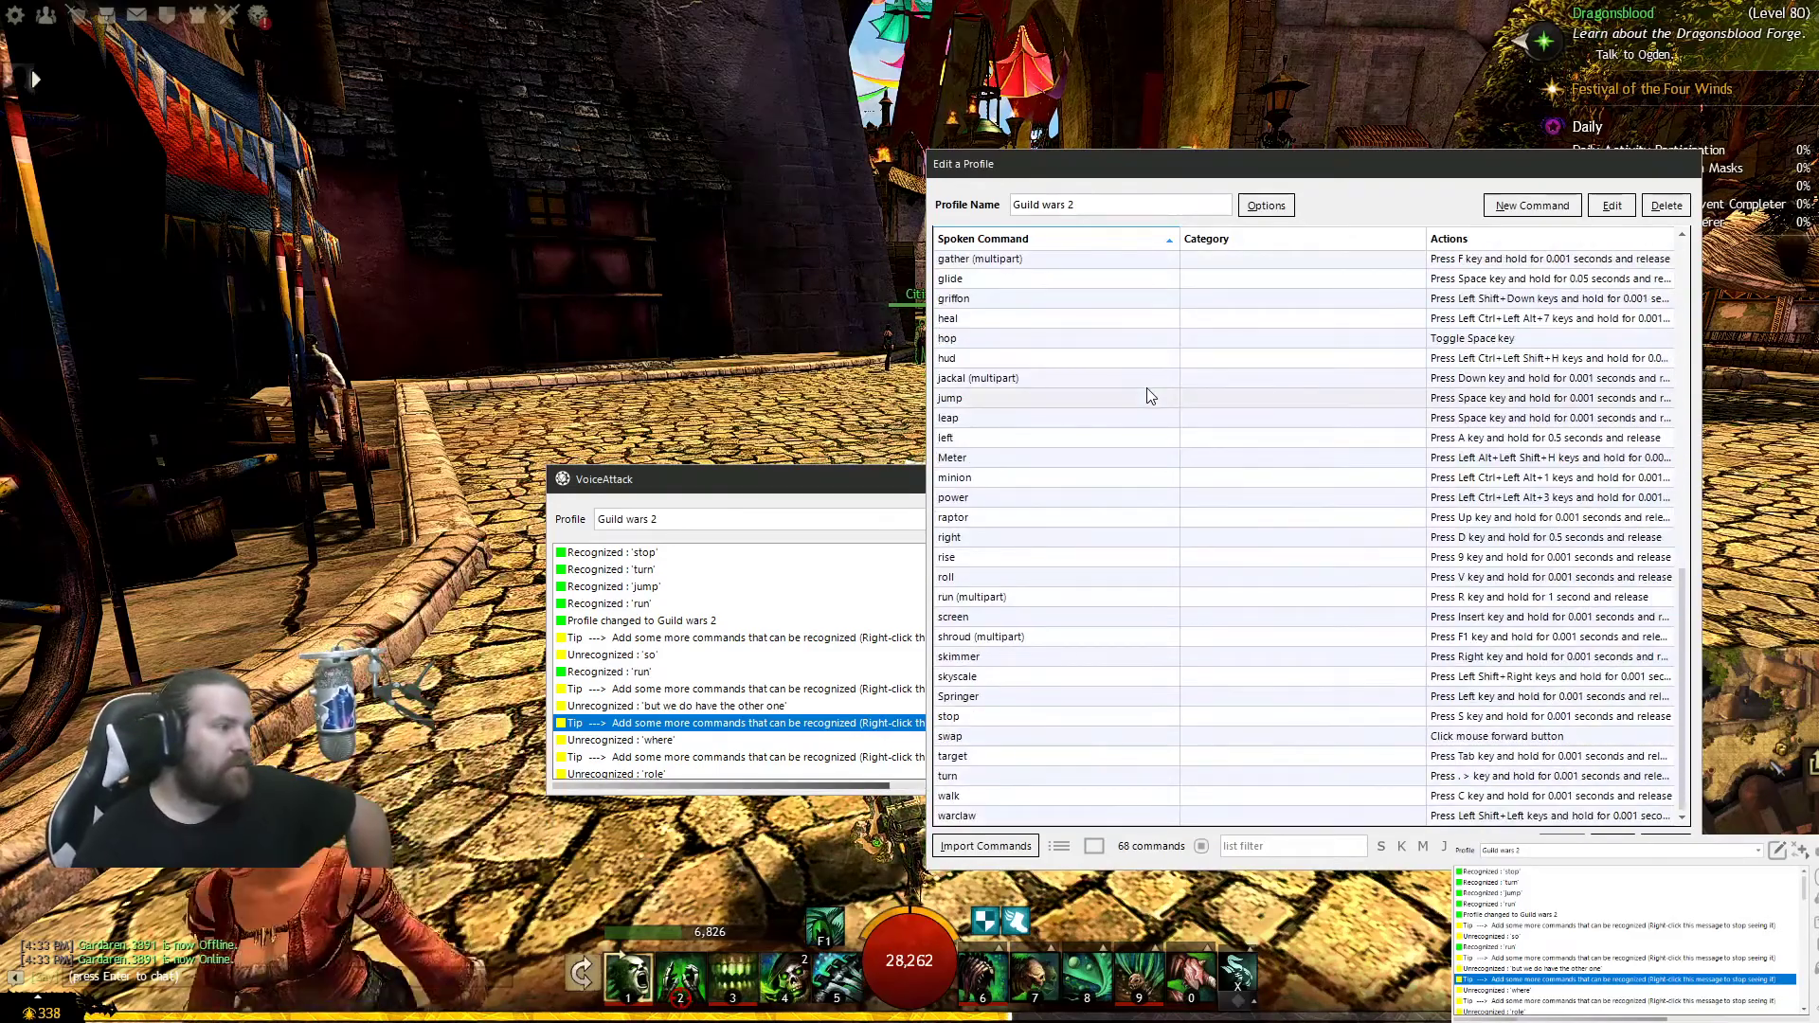
scroll(1149, 396, "up", 10)
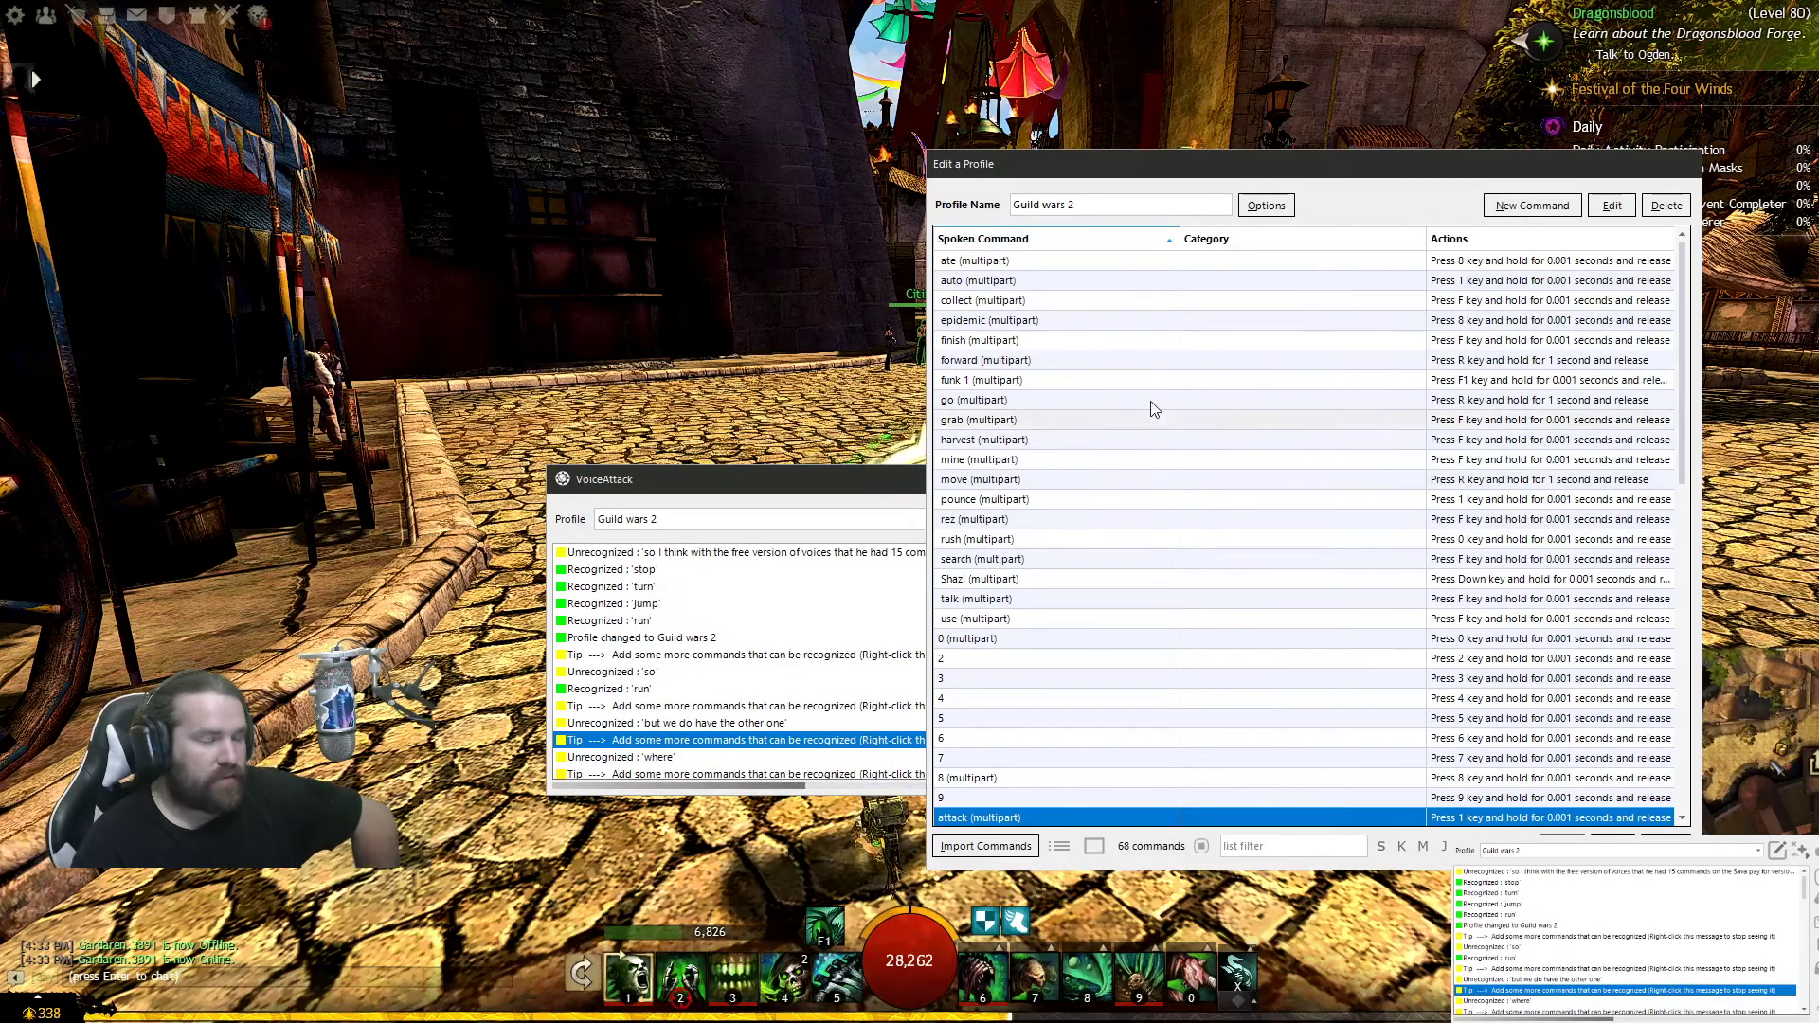
Step: Look through the profile's spoken commands and examine the multipart collect command's phrases and F key action, closing both editors
scroll(1100, 322, "down", 12)
scroll(1101, 318, "down", 1)
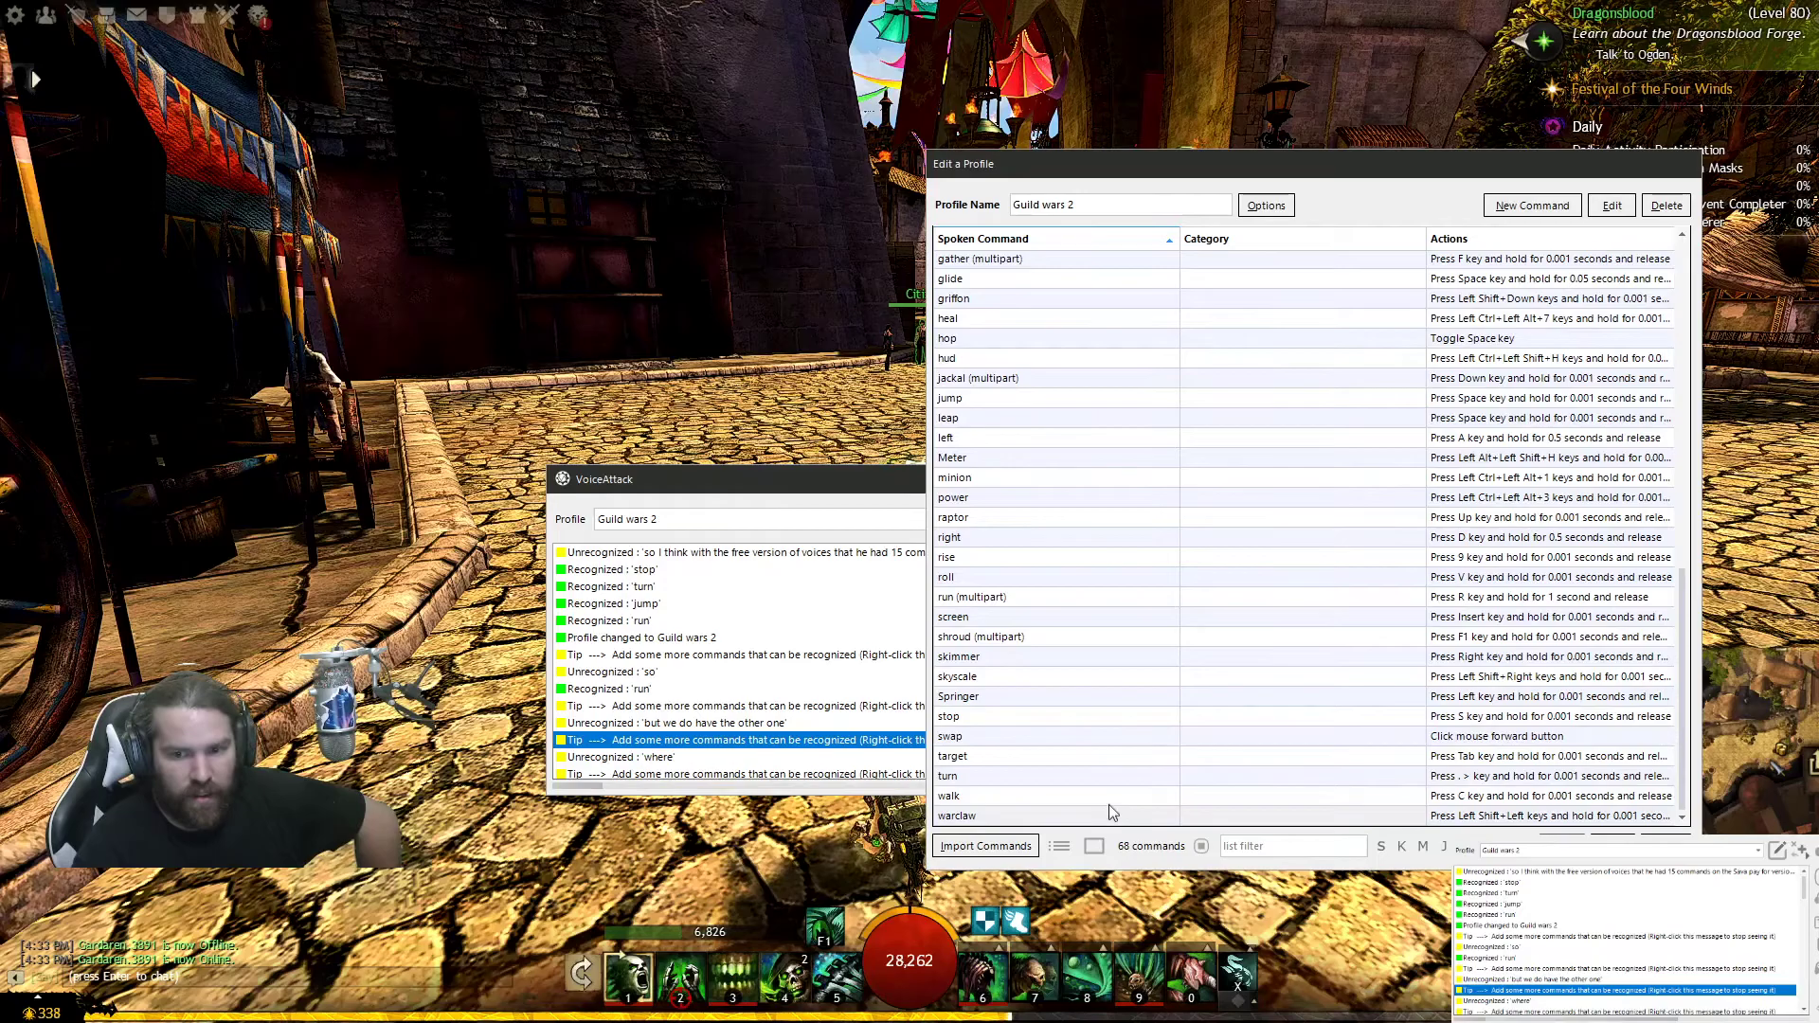
scroll(1123, 398, "up", 4)
scroll(1125, 403, "up", 9)
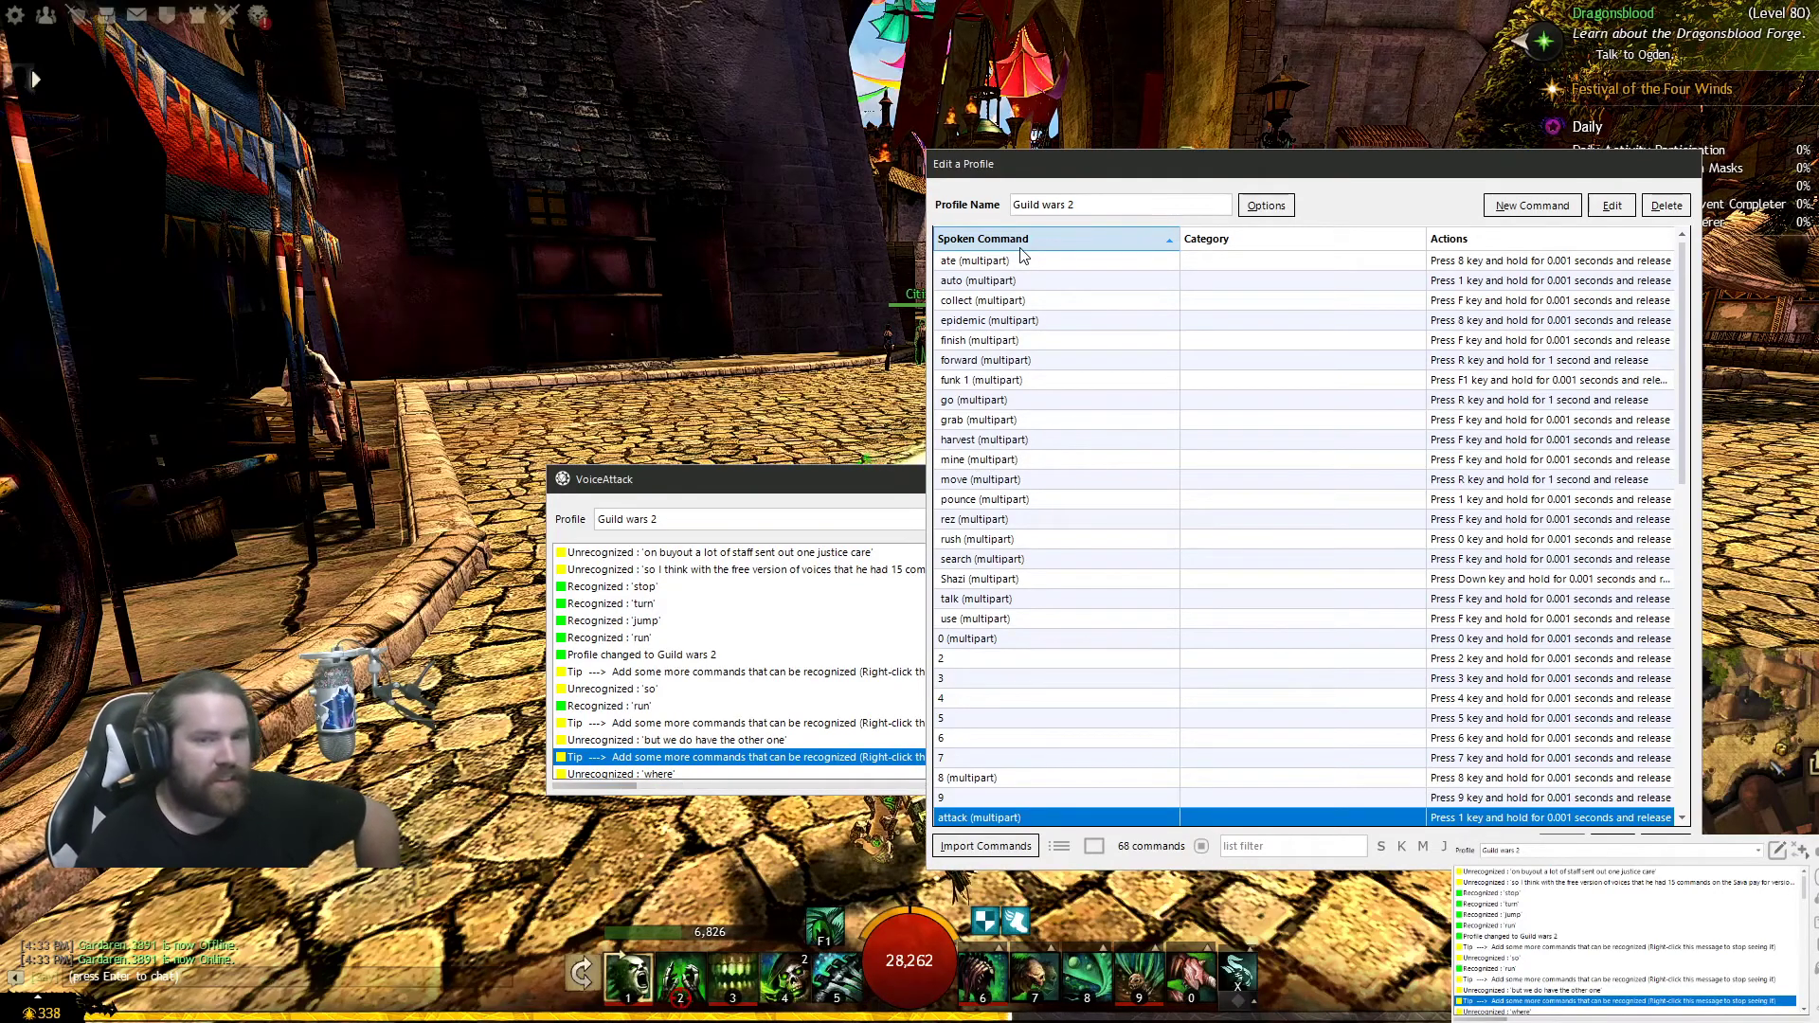
left_click(1052, 300)
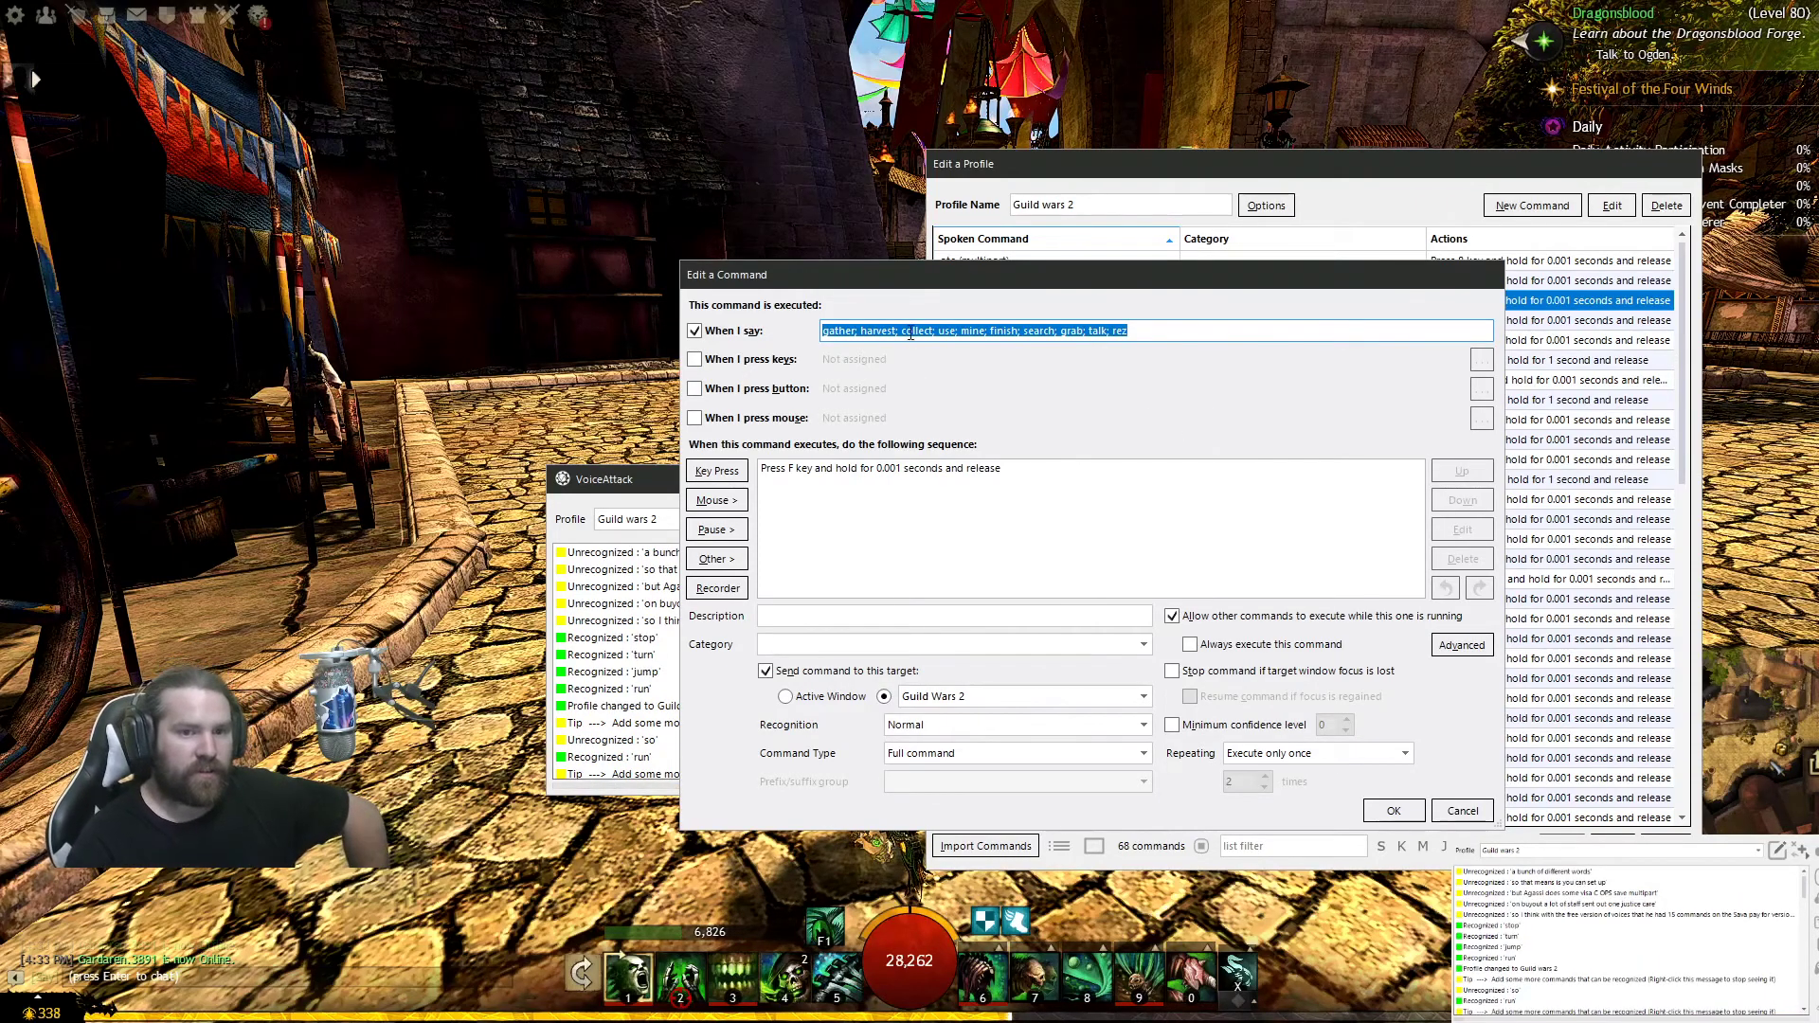
left_click(911, 332)
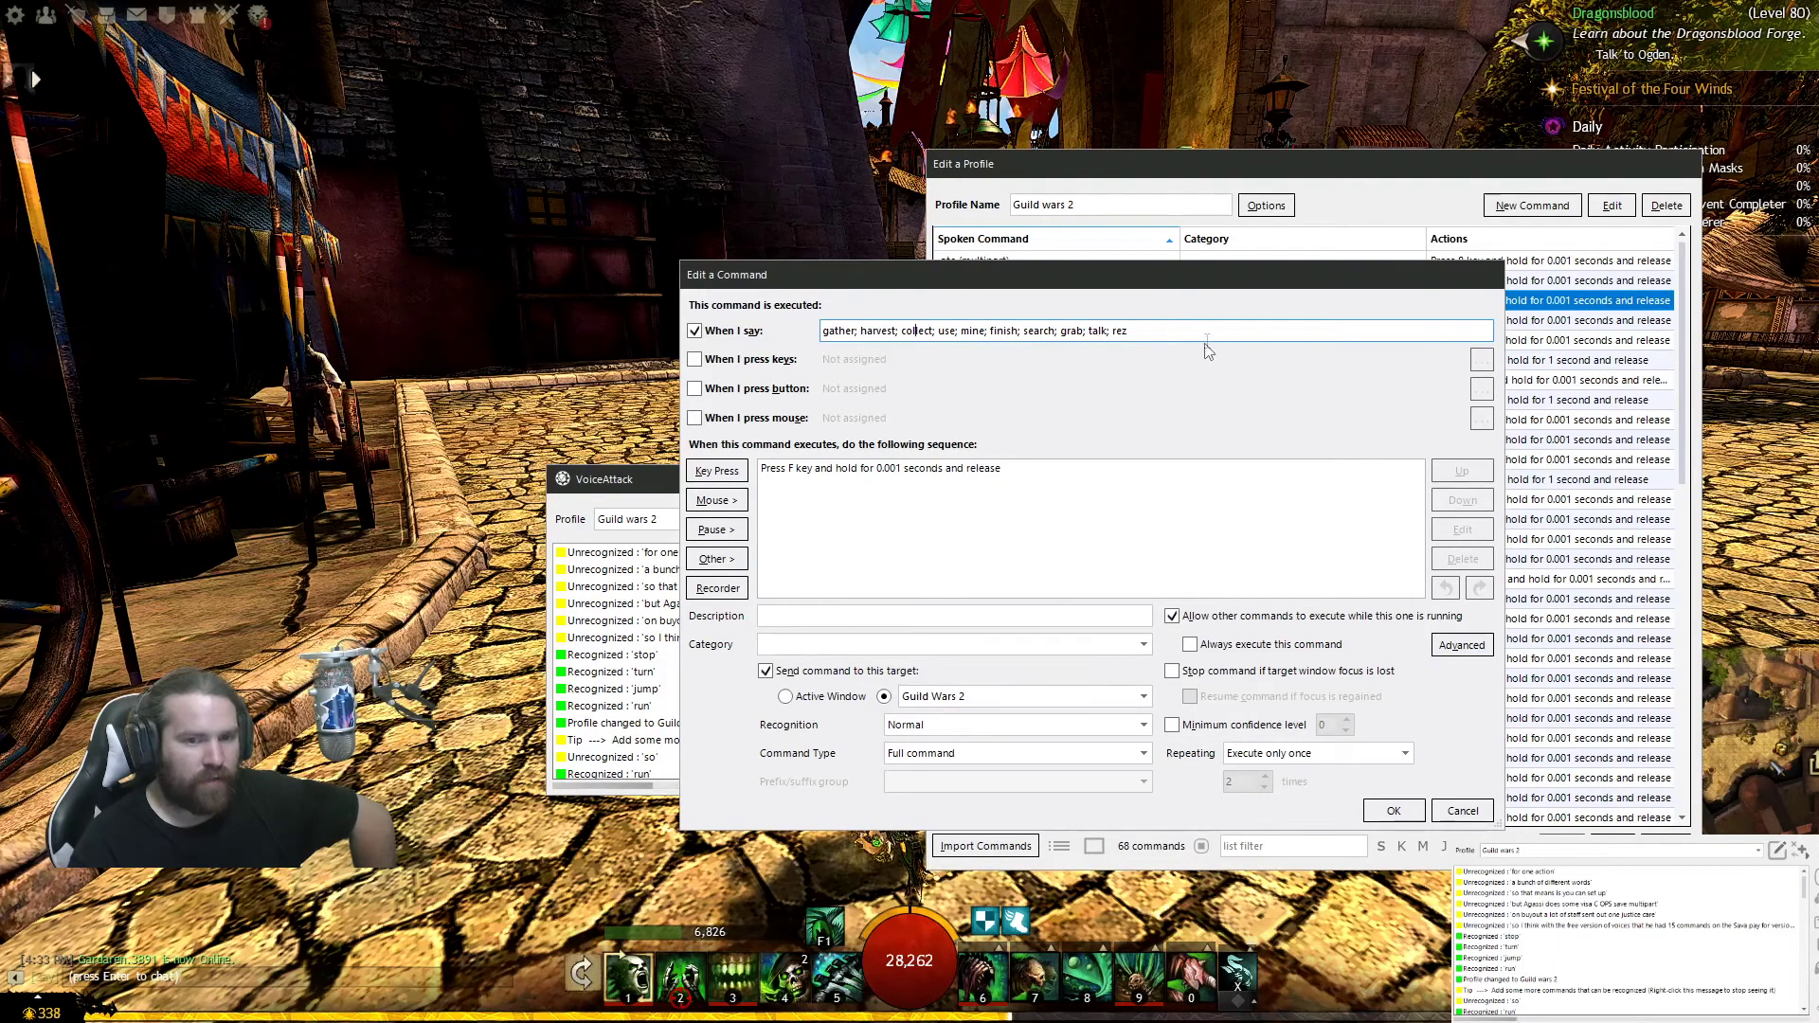
left_click(772, 469)
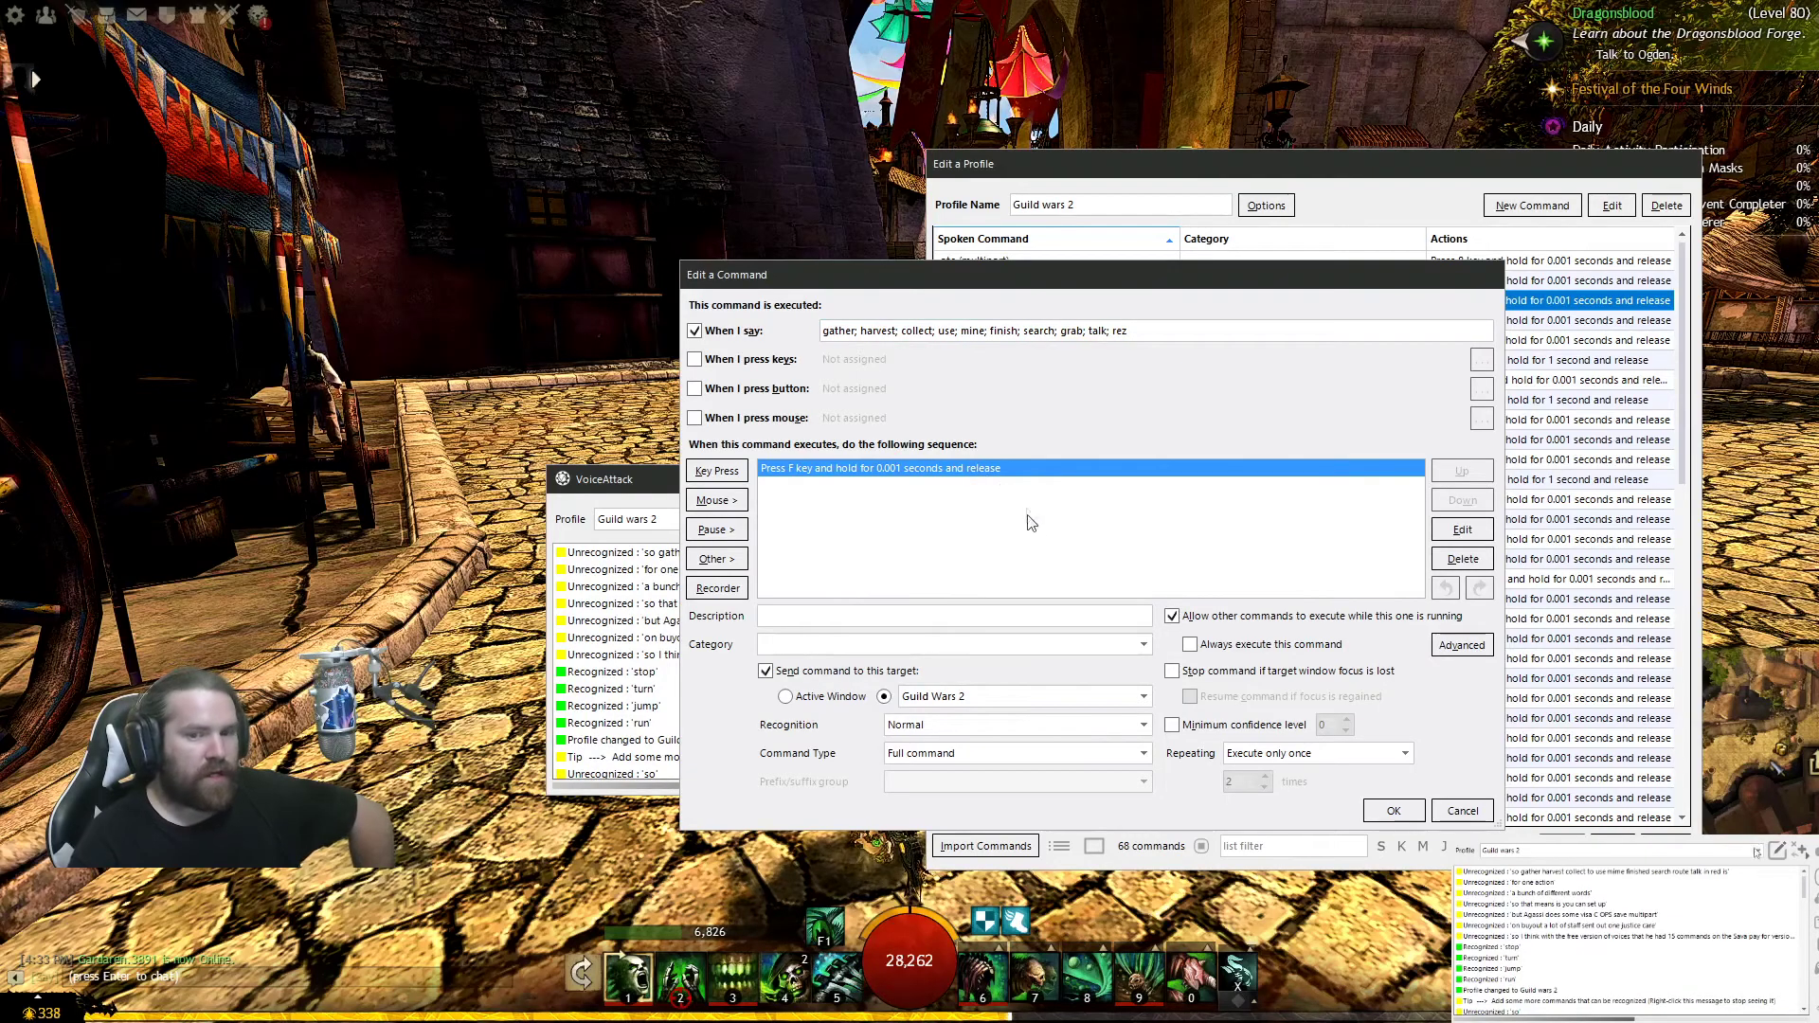
left_click(1464, 811)
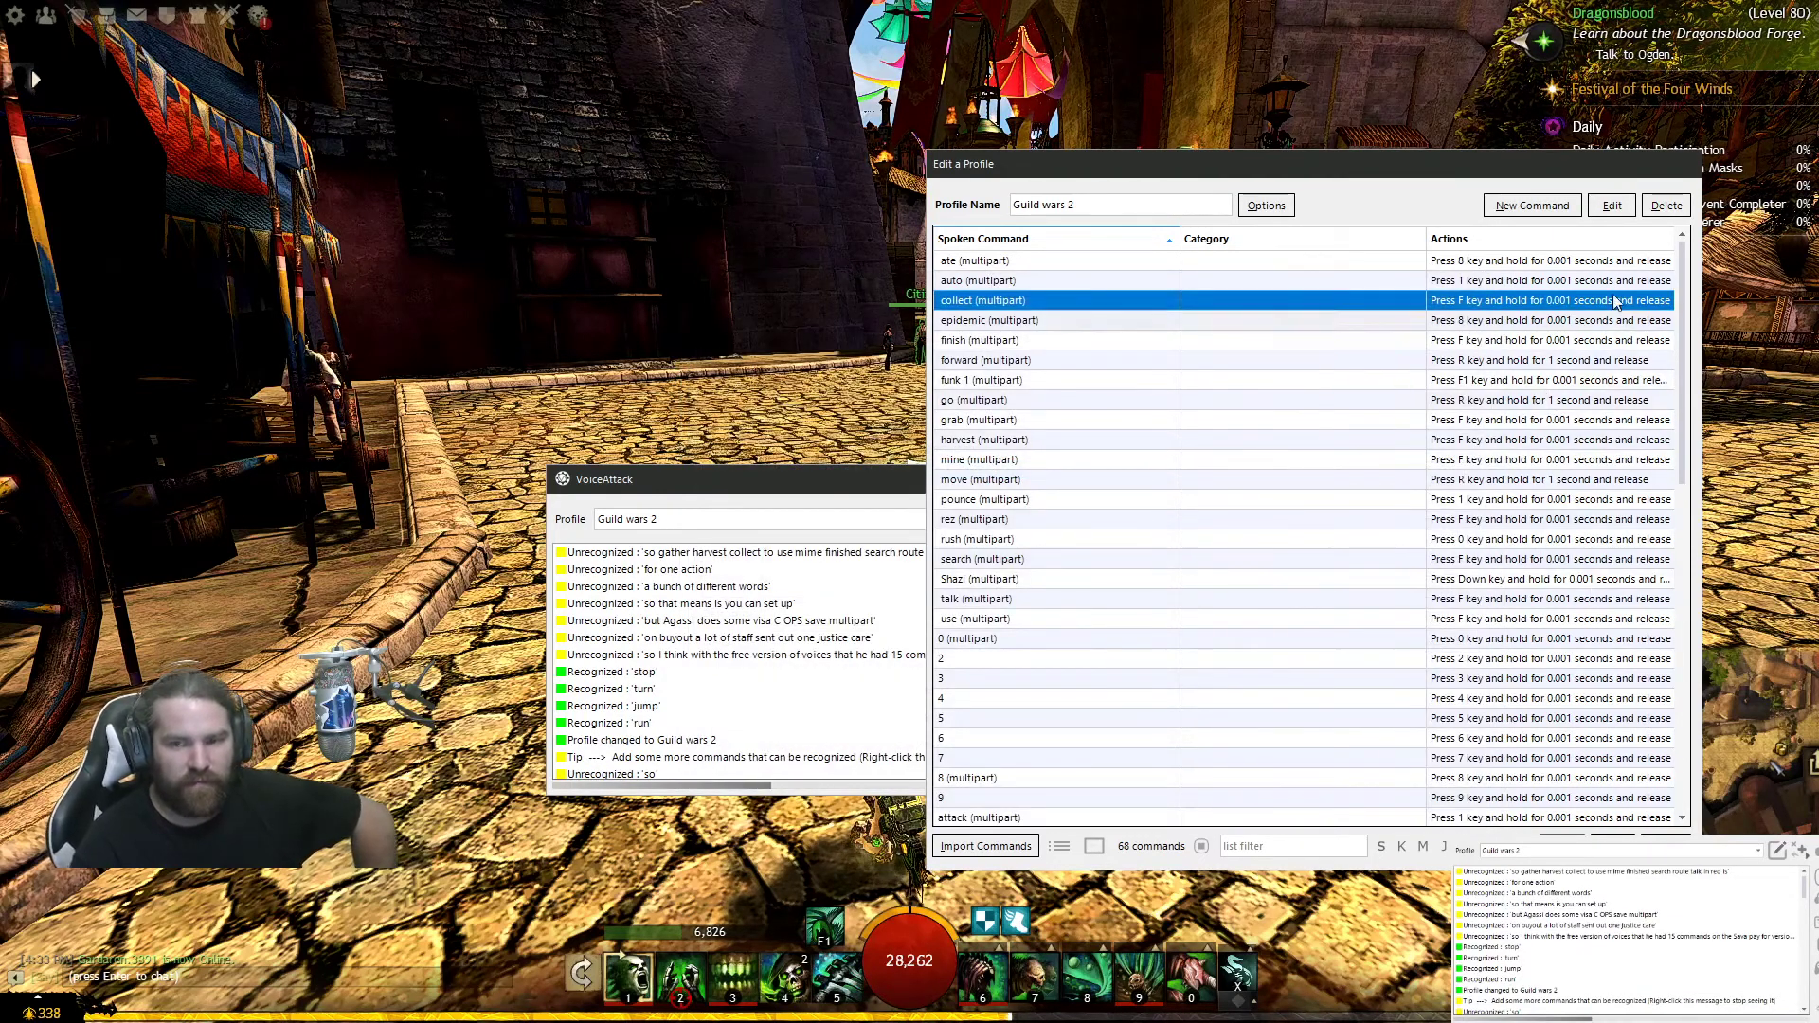
left_click(1666, 846)
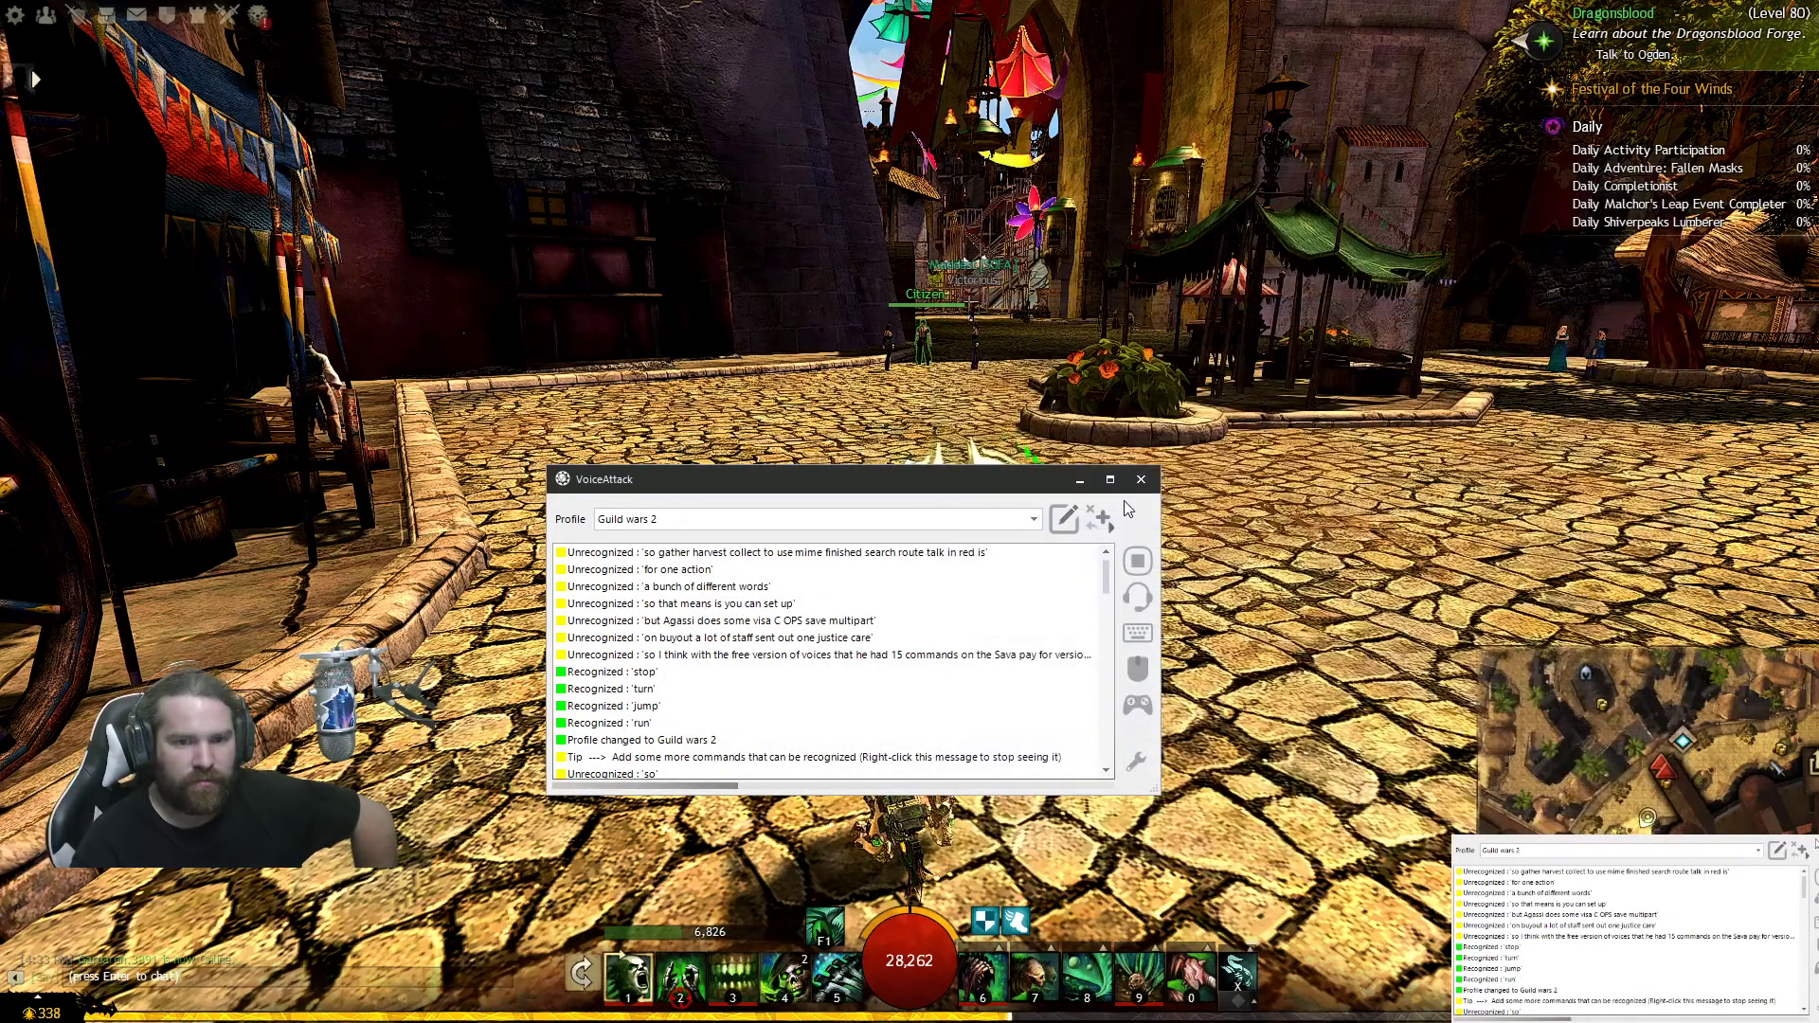
Step: Close the VoiceAttack window and use the travel item in the character's inventory to reach the area with the saplings
left_click(1144, 481)
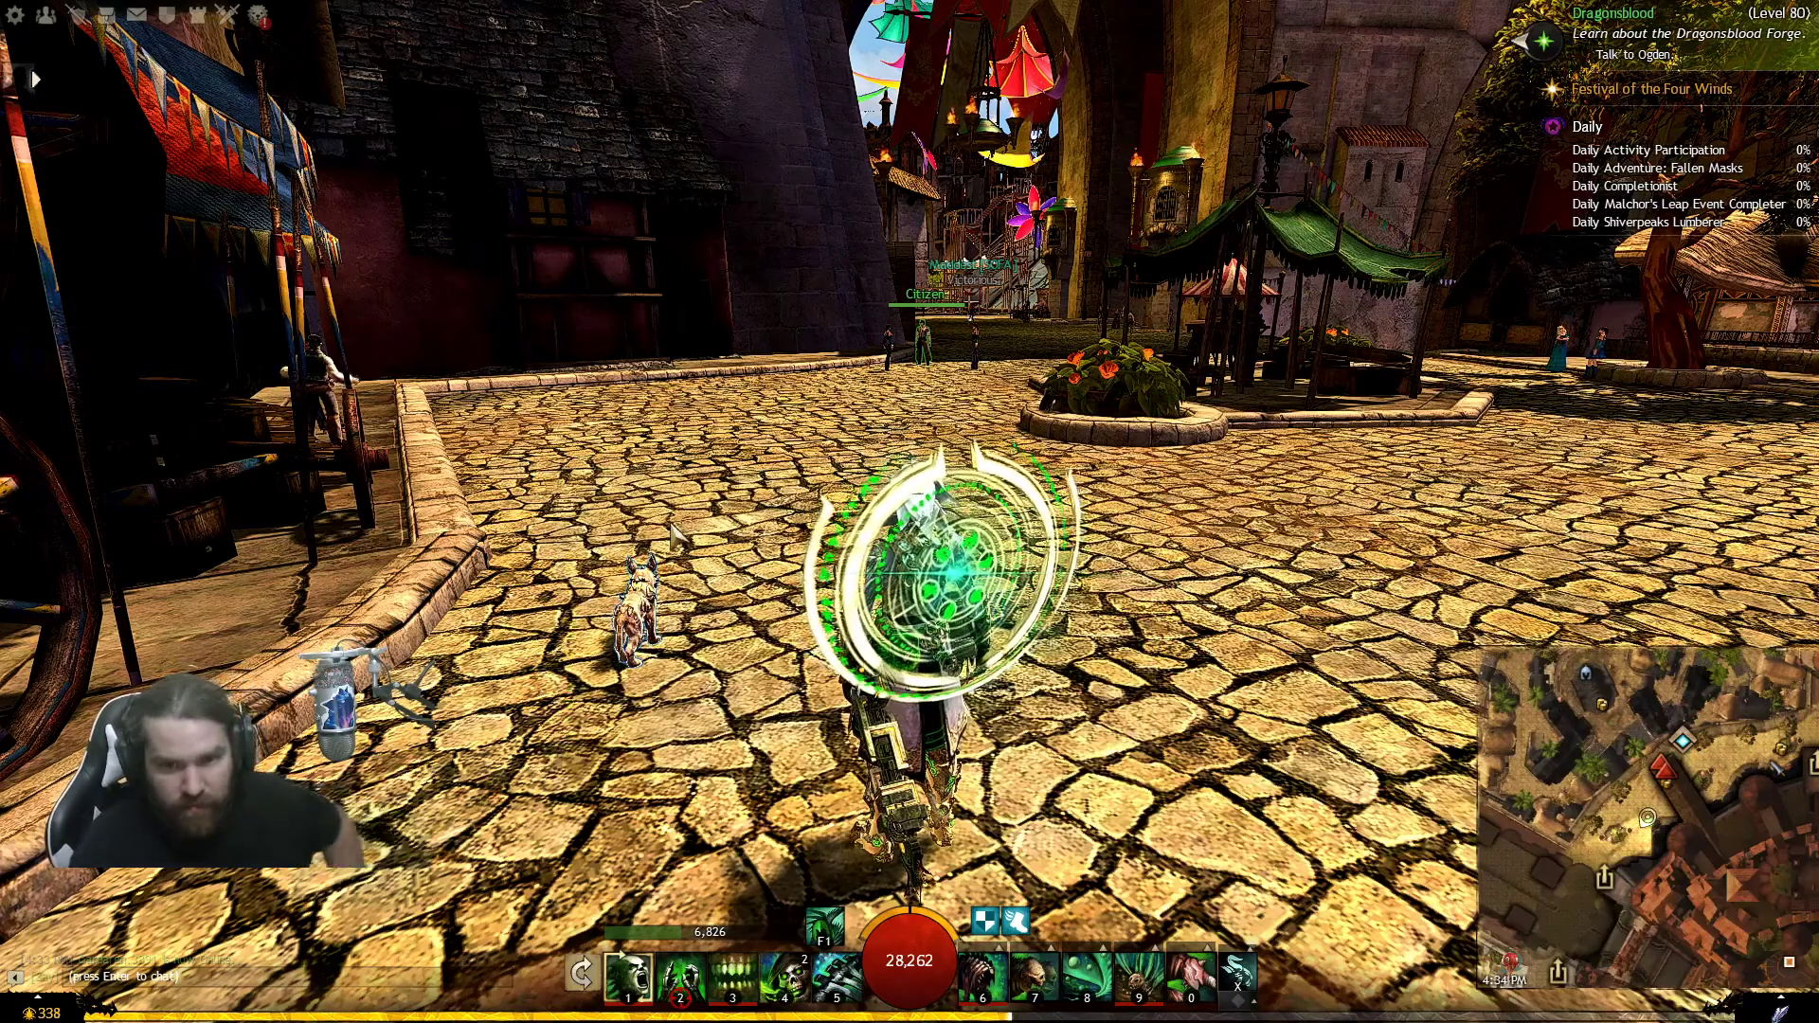
key("i")
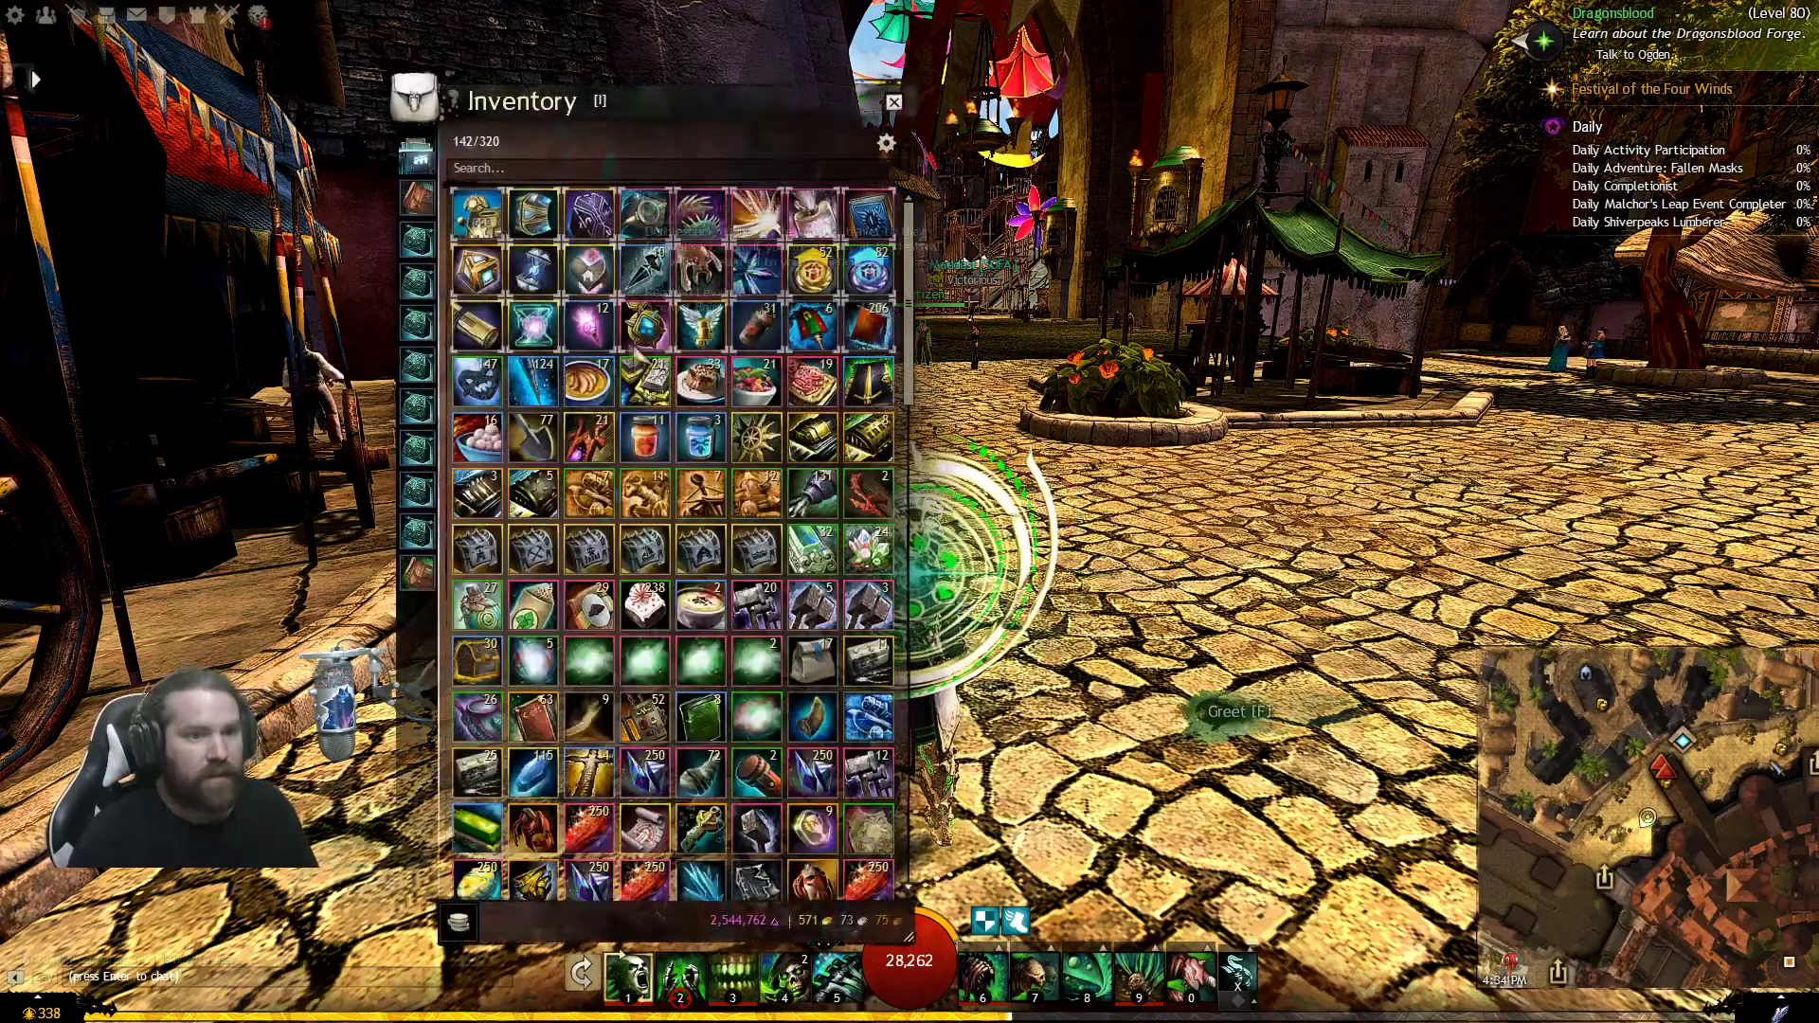
double_click(590, 270)
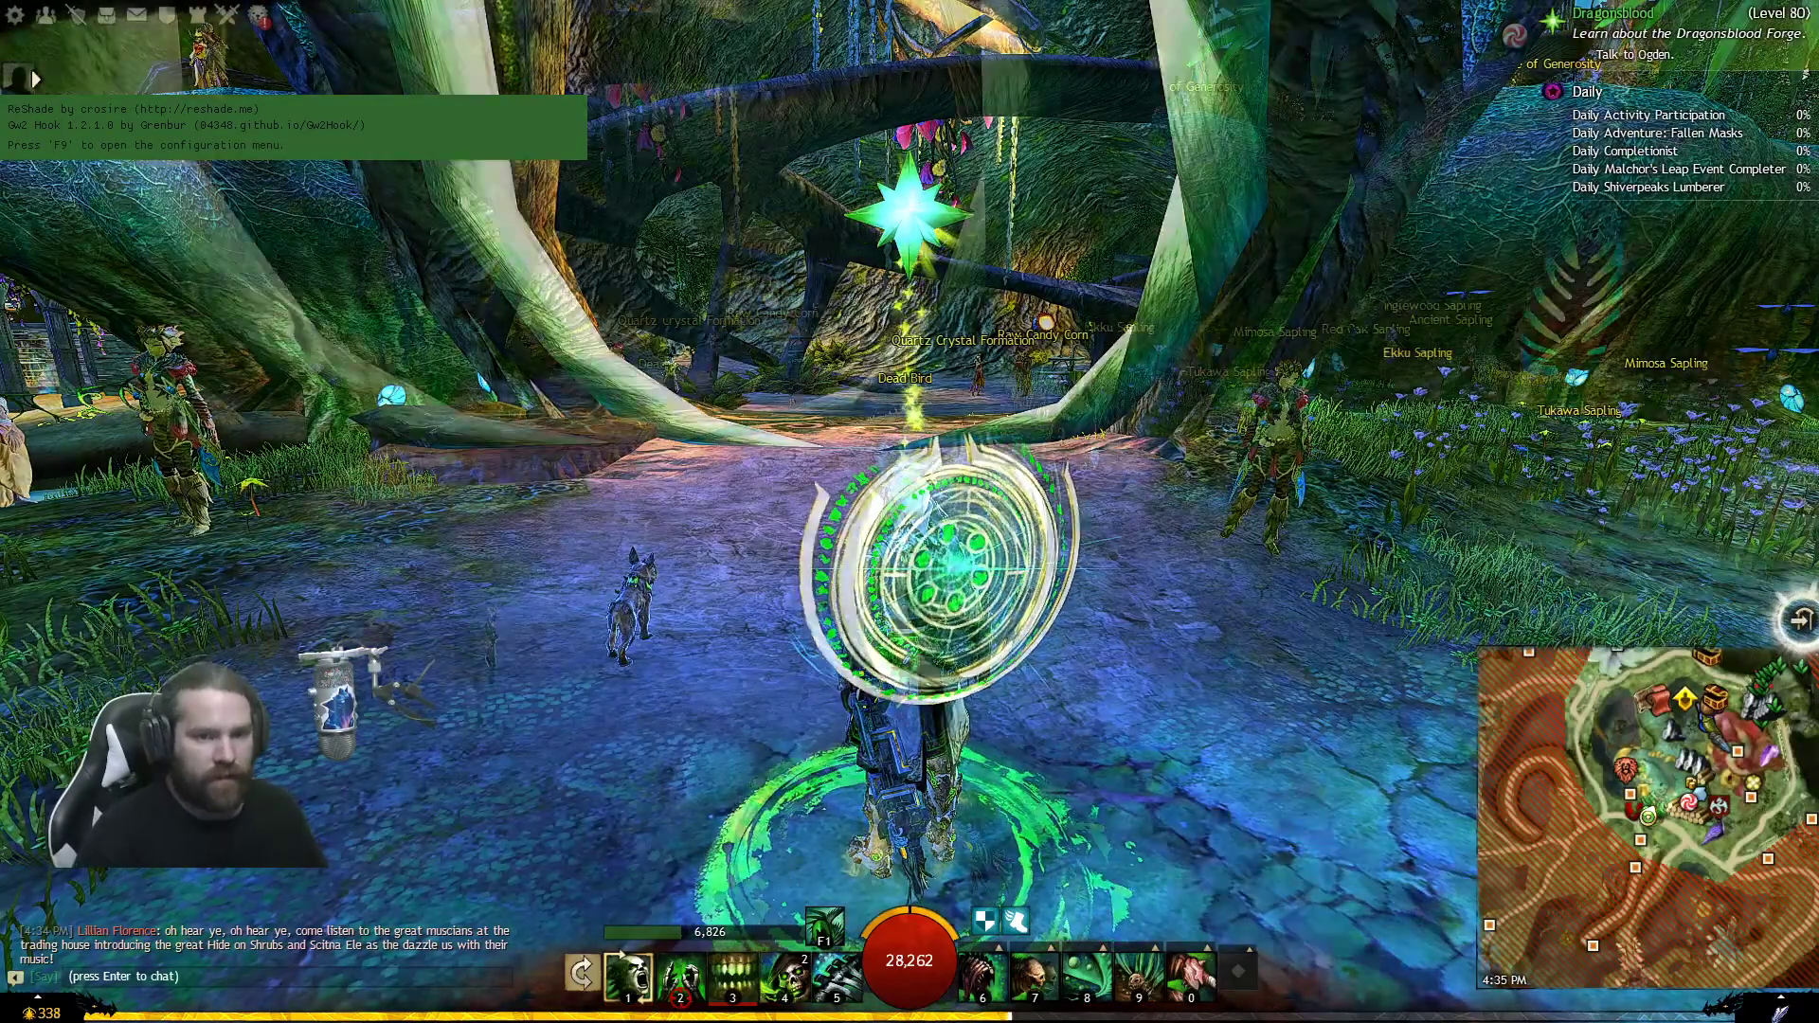
Step: Move the character off the path and up to the Ekku Sapling
left_click_drag(910, 511, 1175, 549)
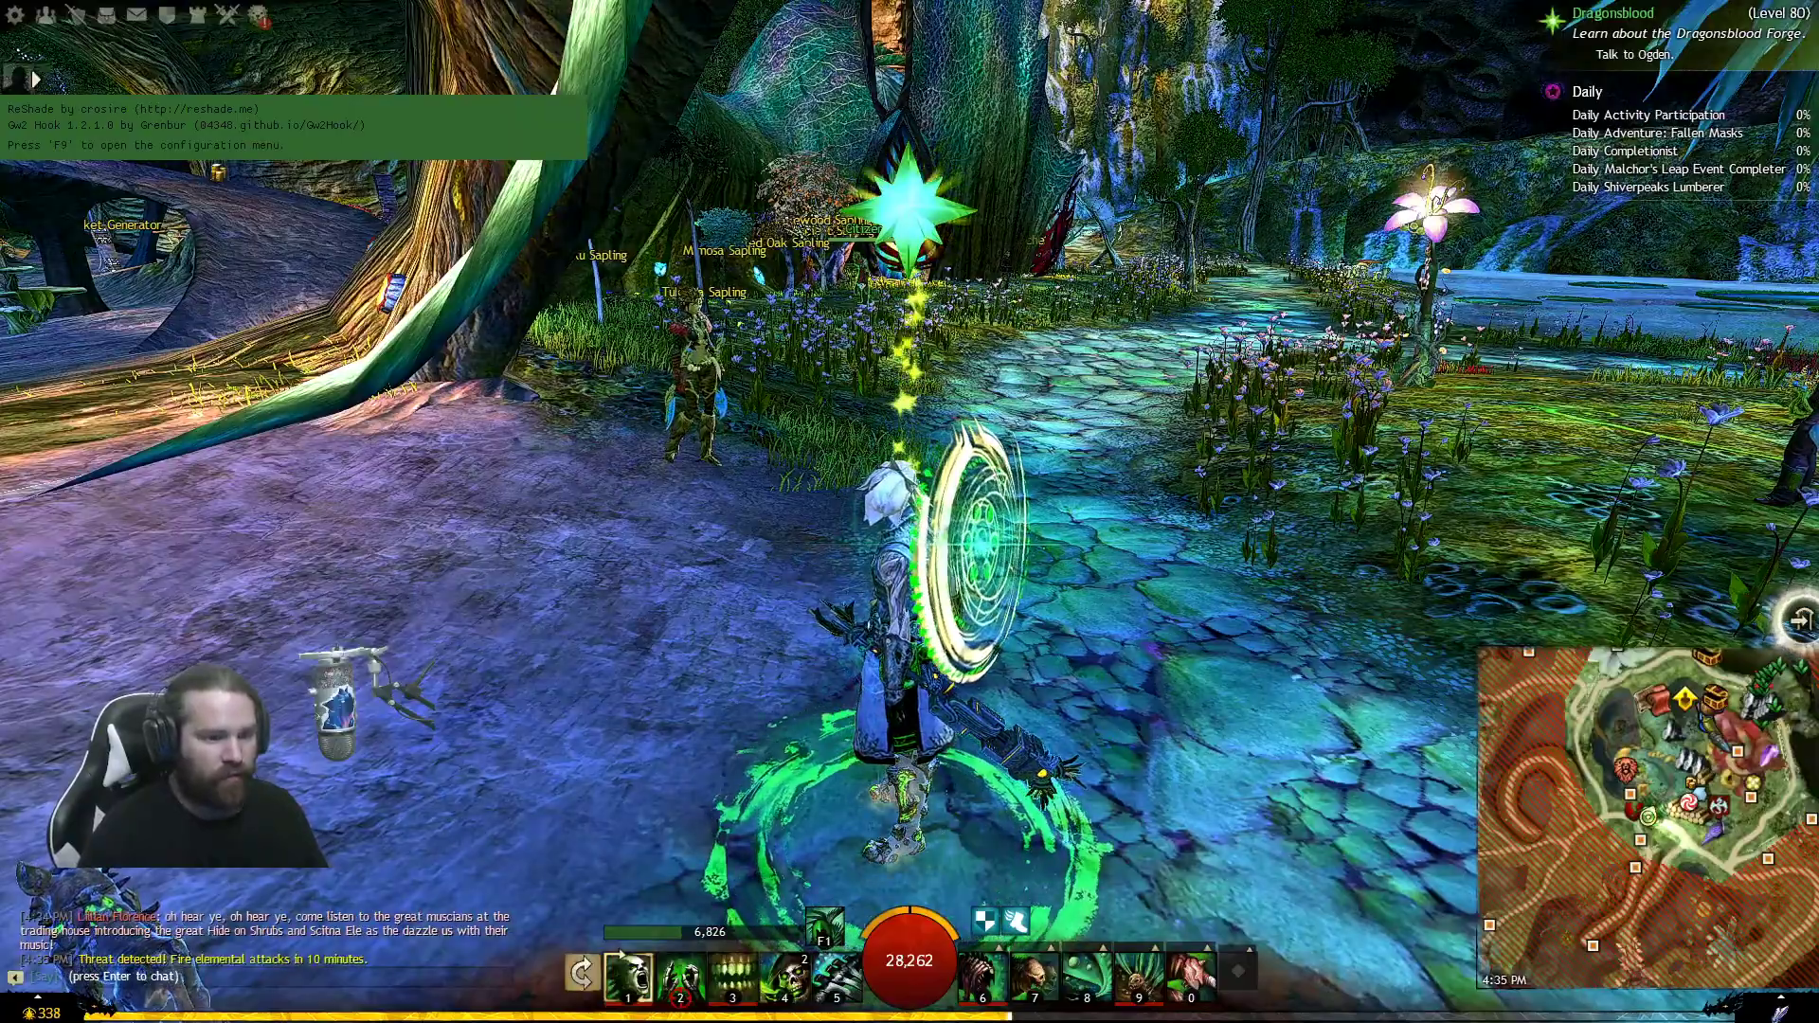
key("w")
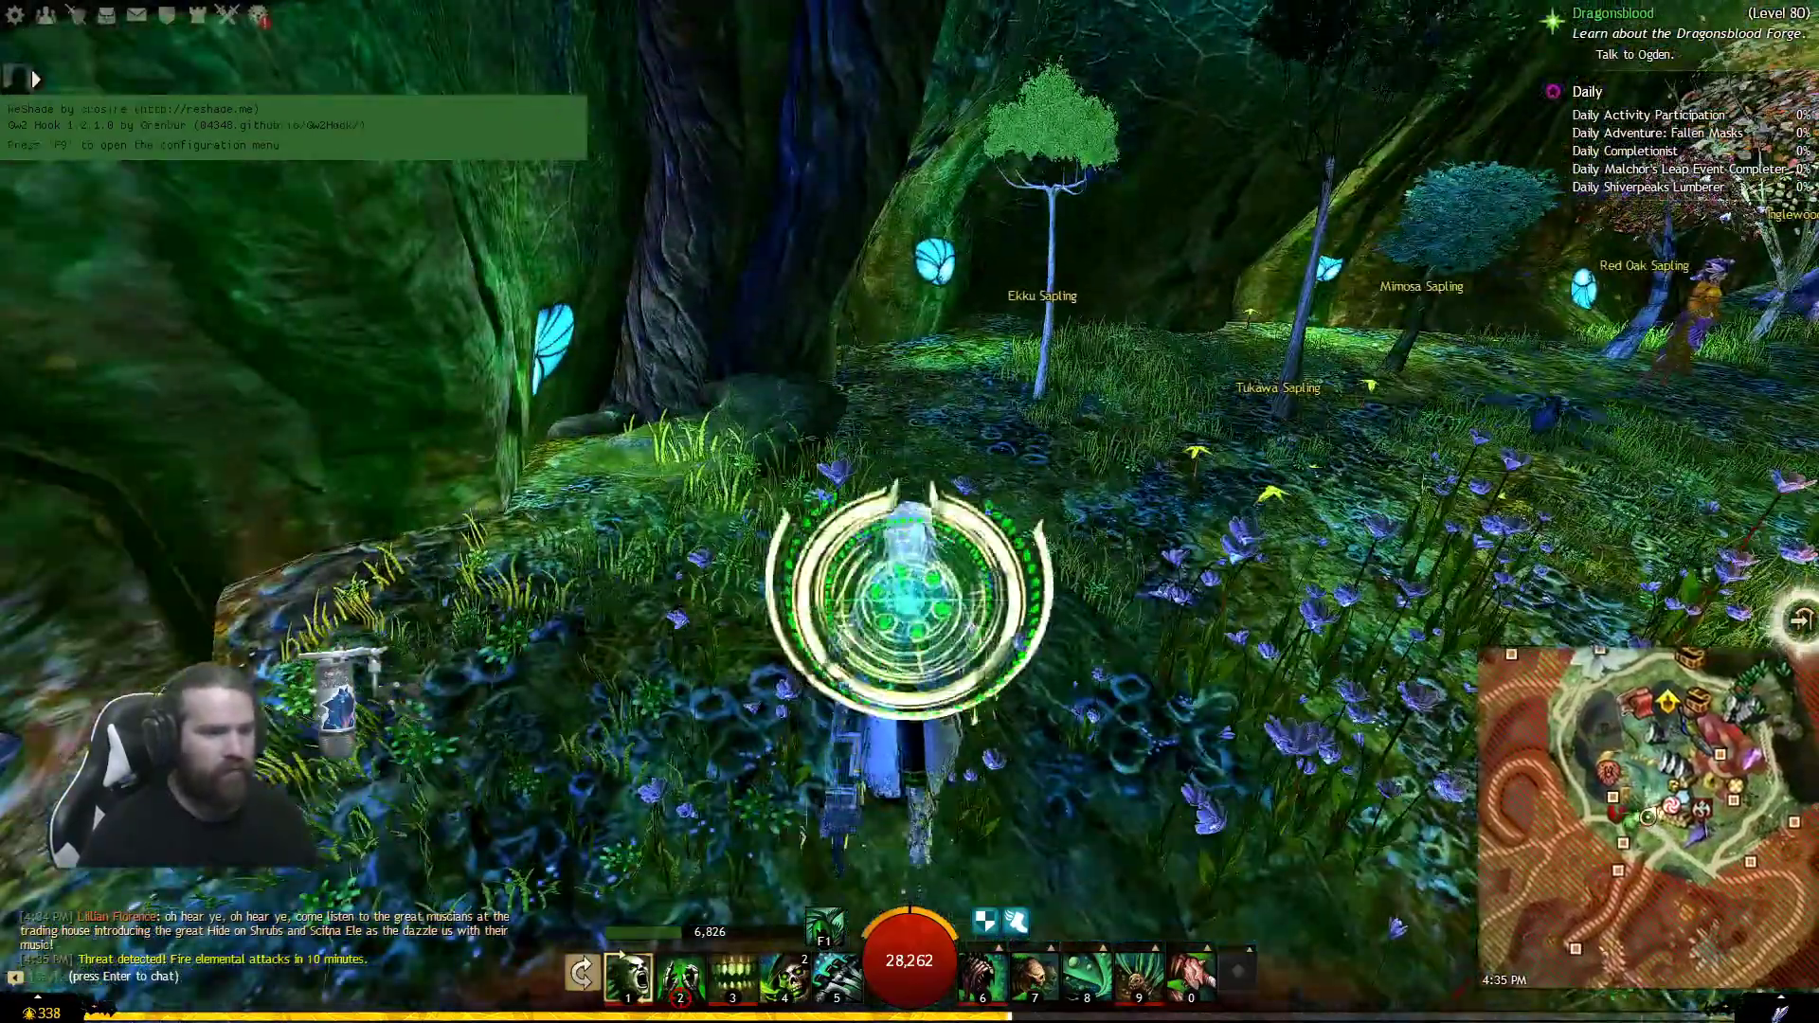
left_click_drag(576, 38, 563, 38)
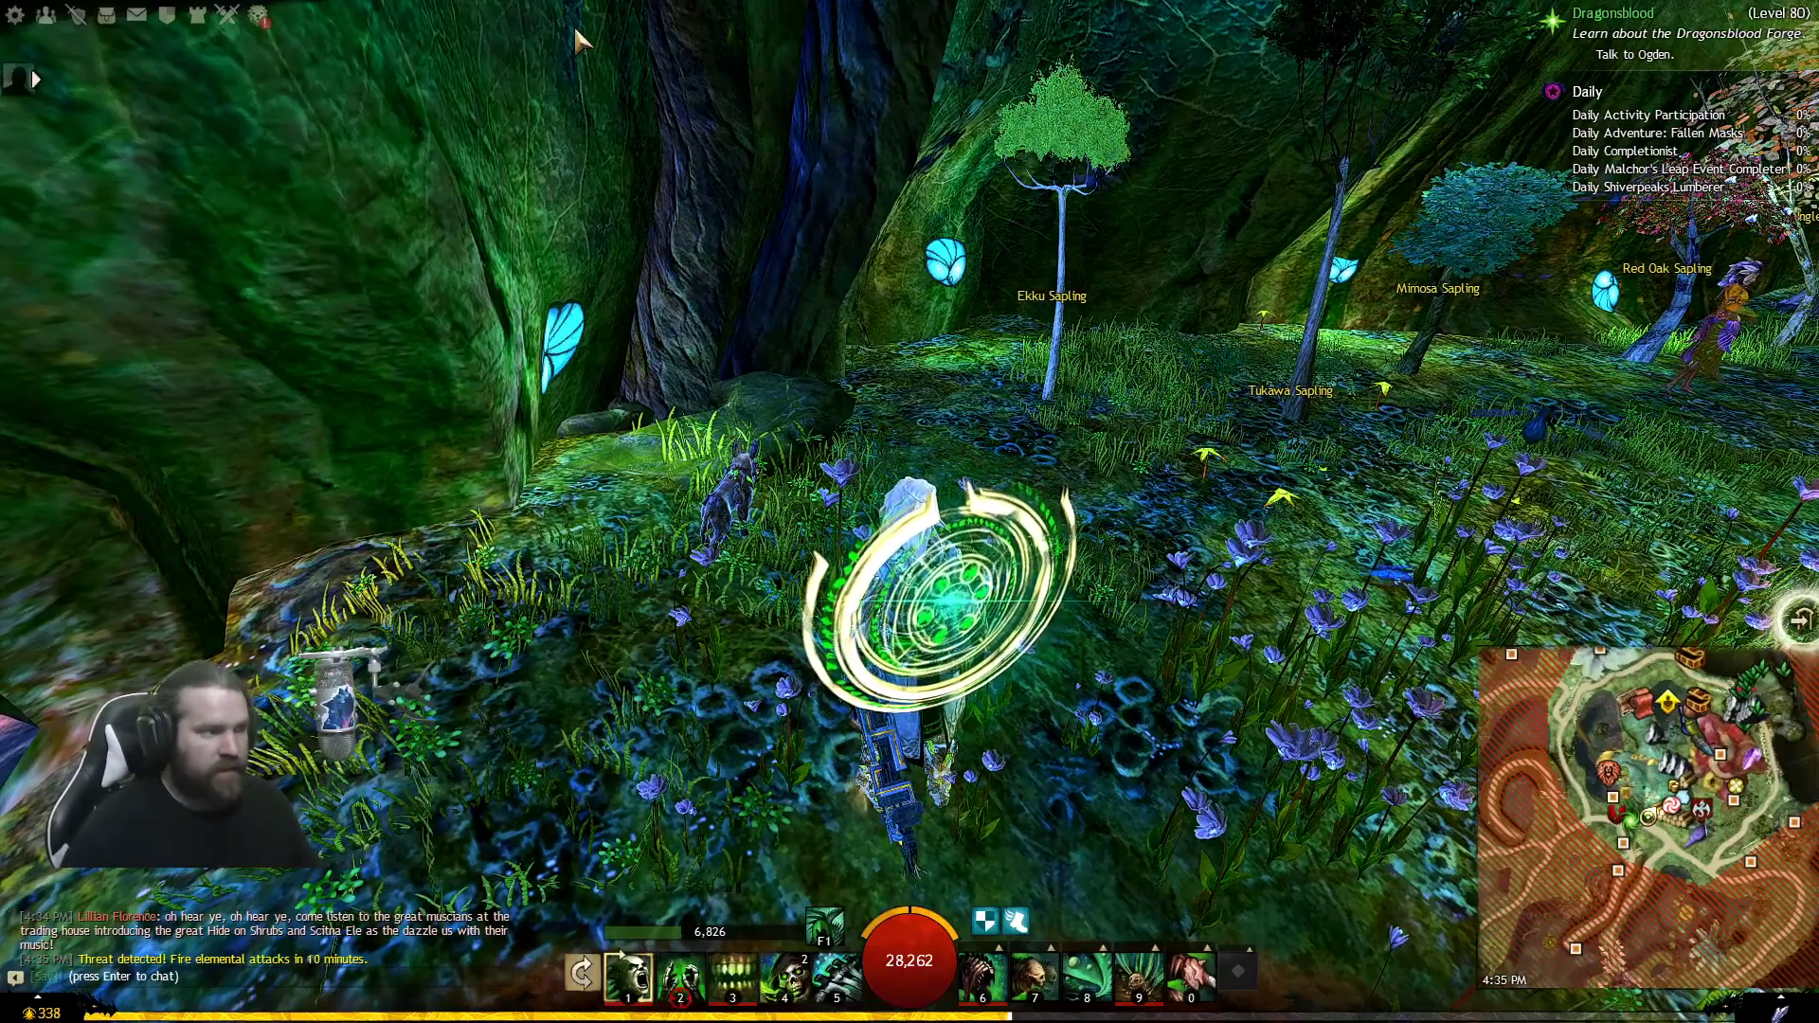
key("w")
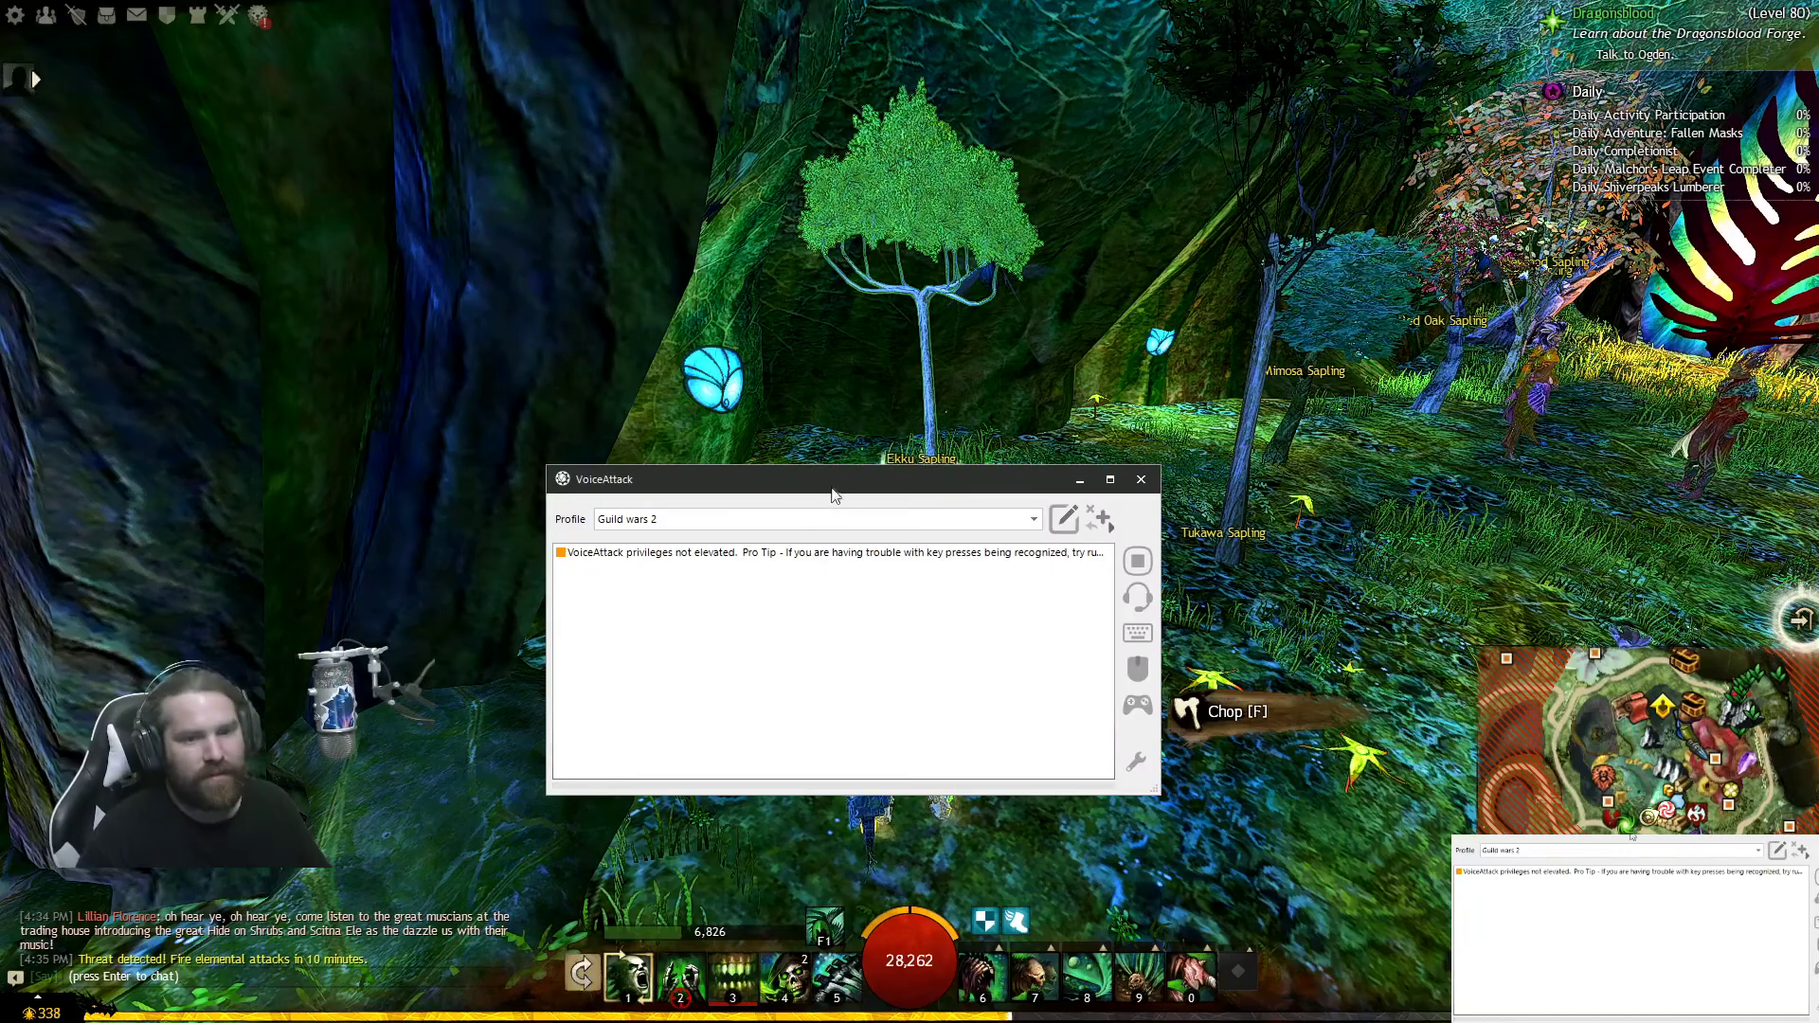
Step: Clear VoiceAttack off the game and test the gather, walk, right, run and stop commands on the Ekku and Tukawa Saplings
left_click_drag(834, 495, 620, 546)
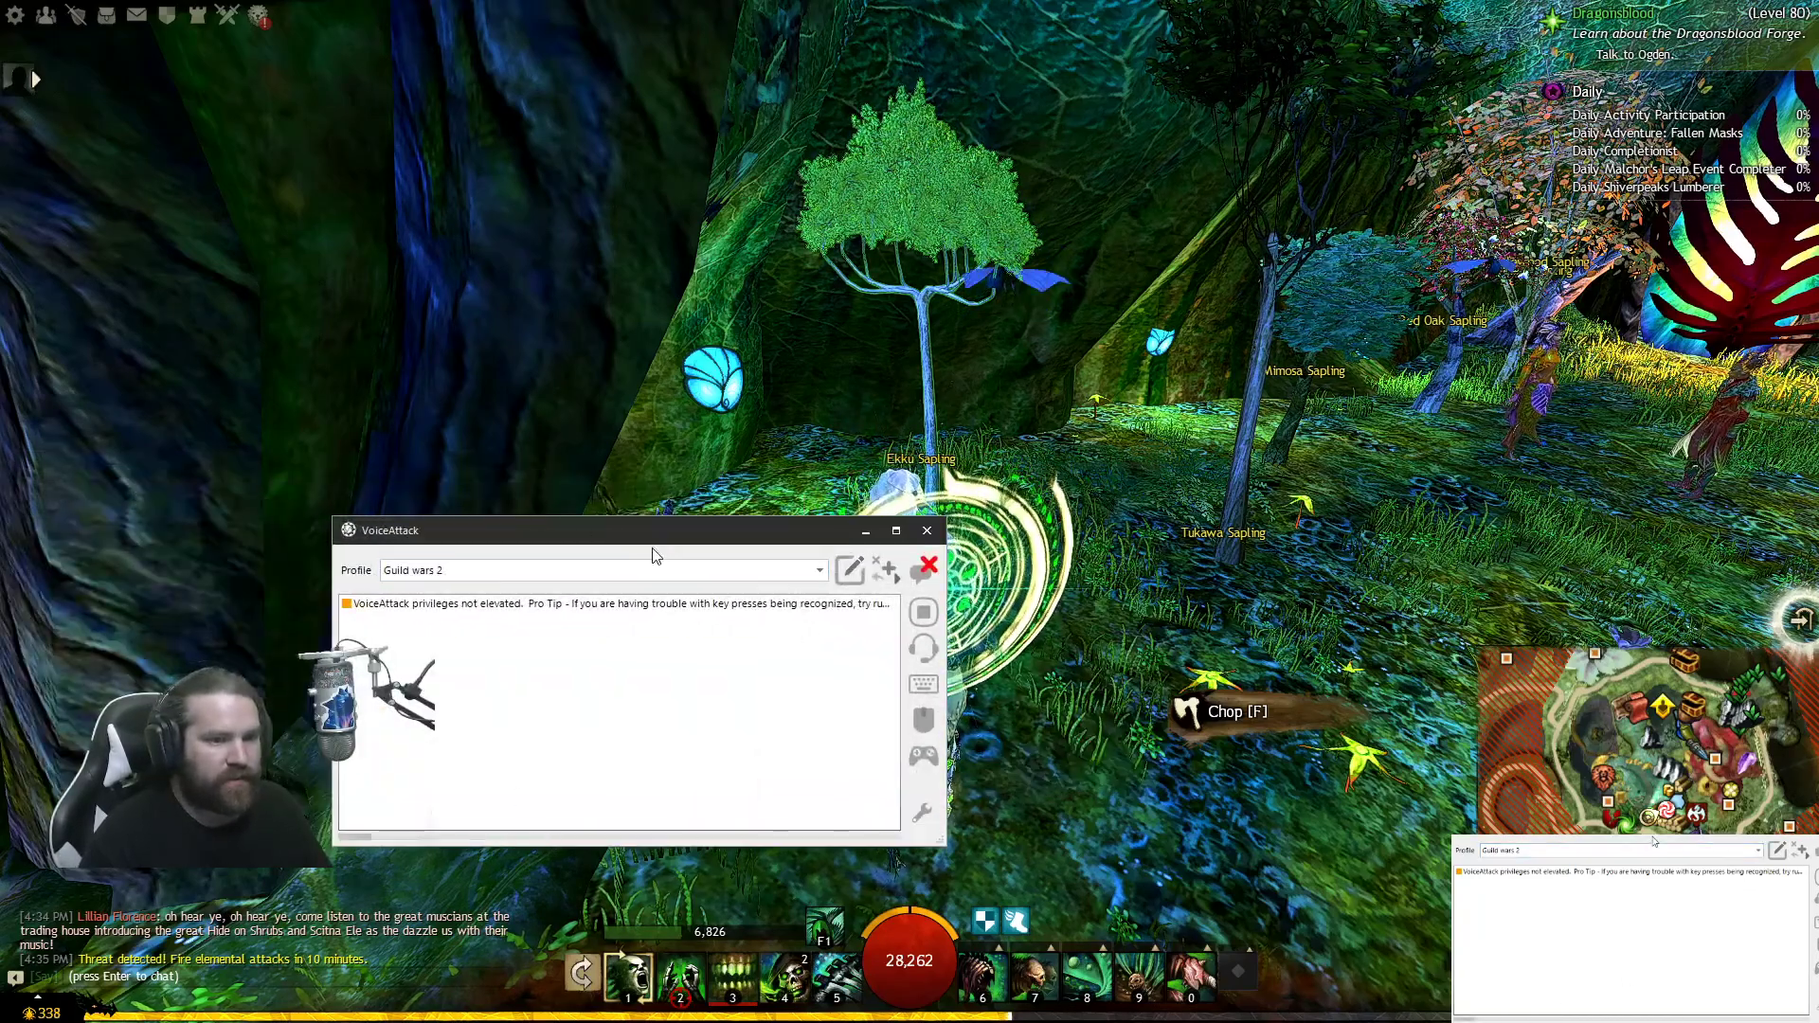
left_click_drag(653, 548, 0, 548)
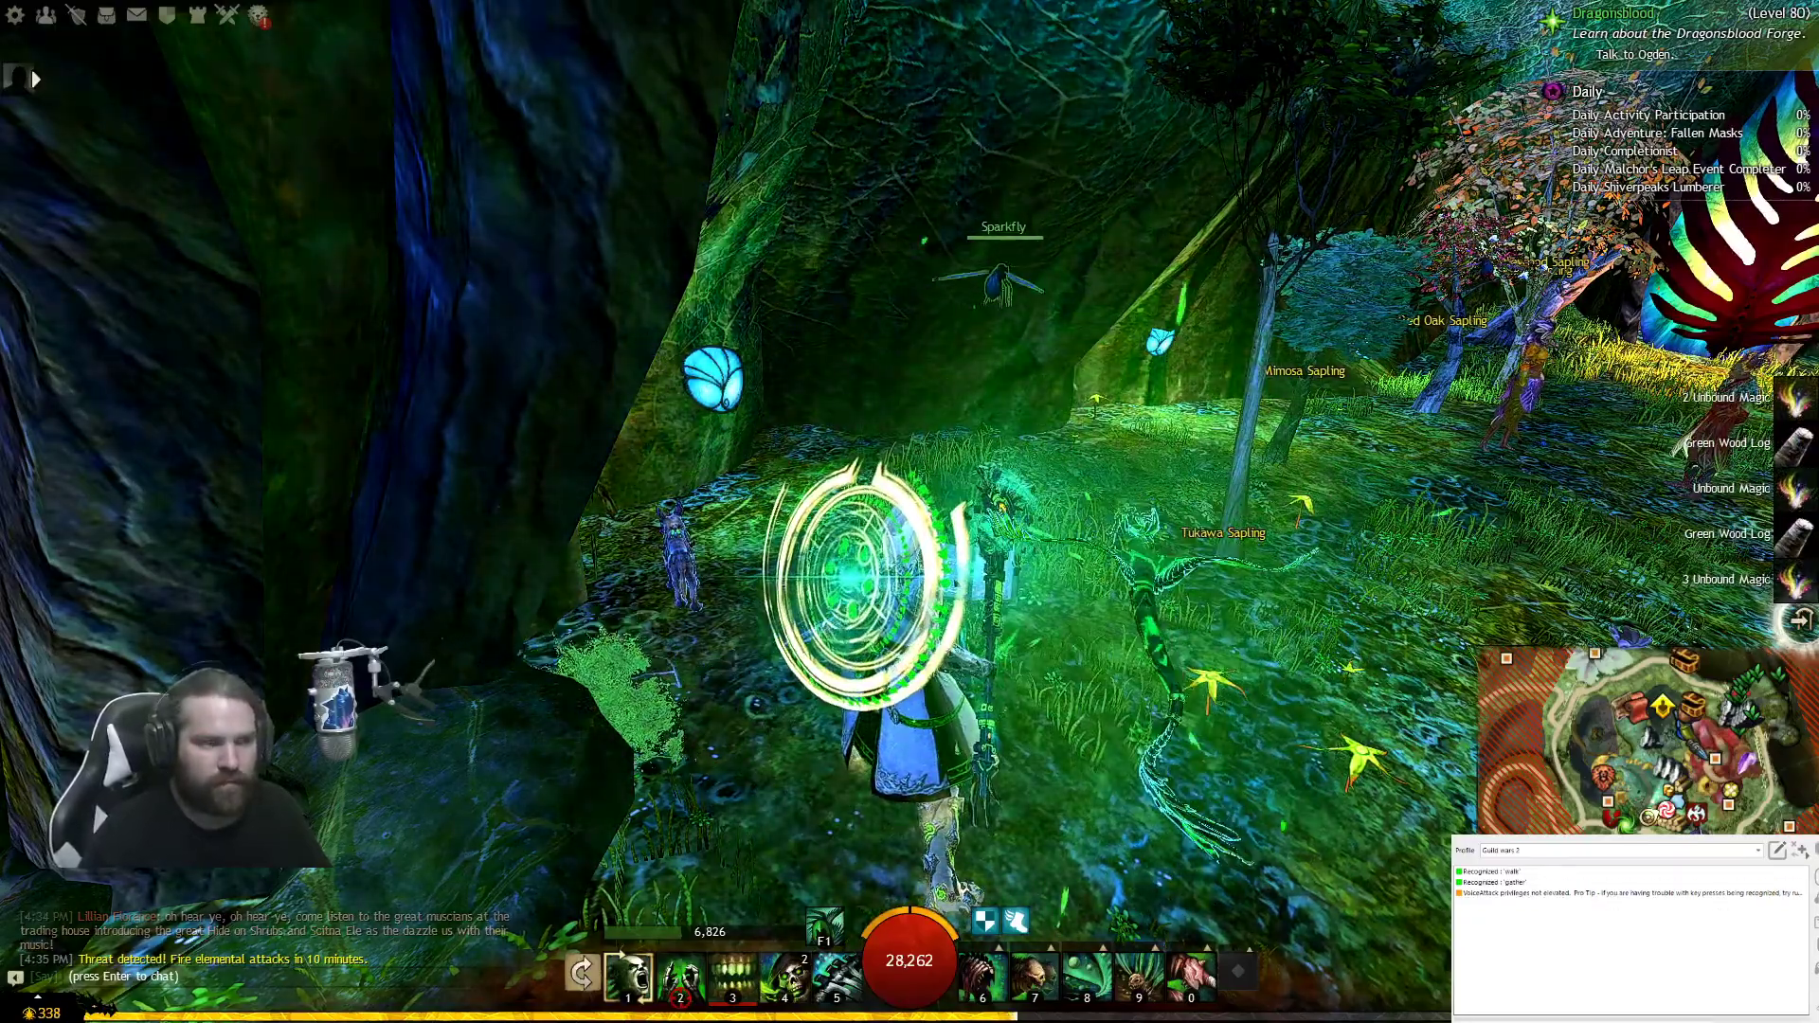
key("d")
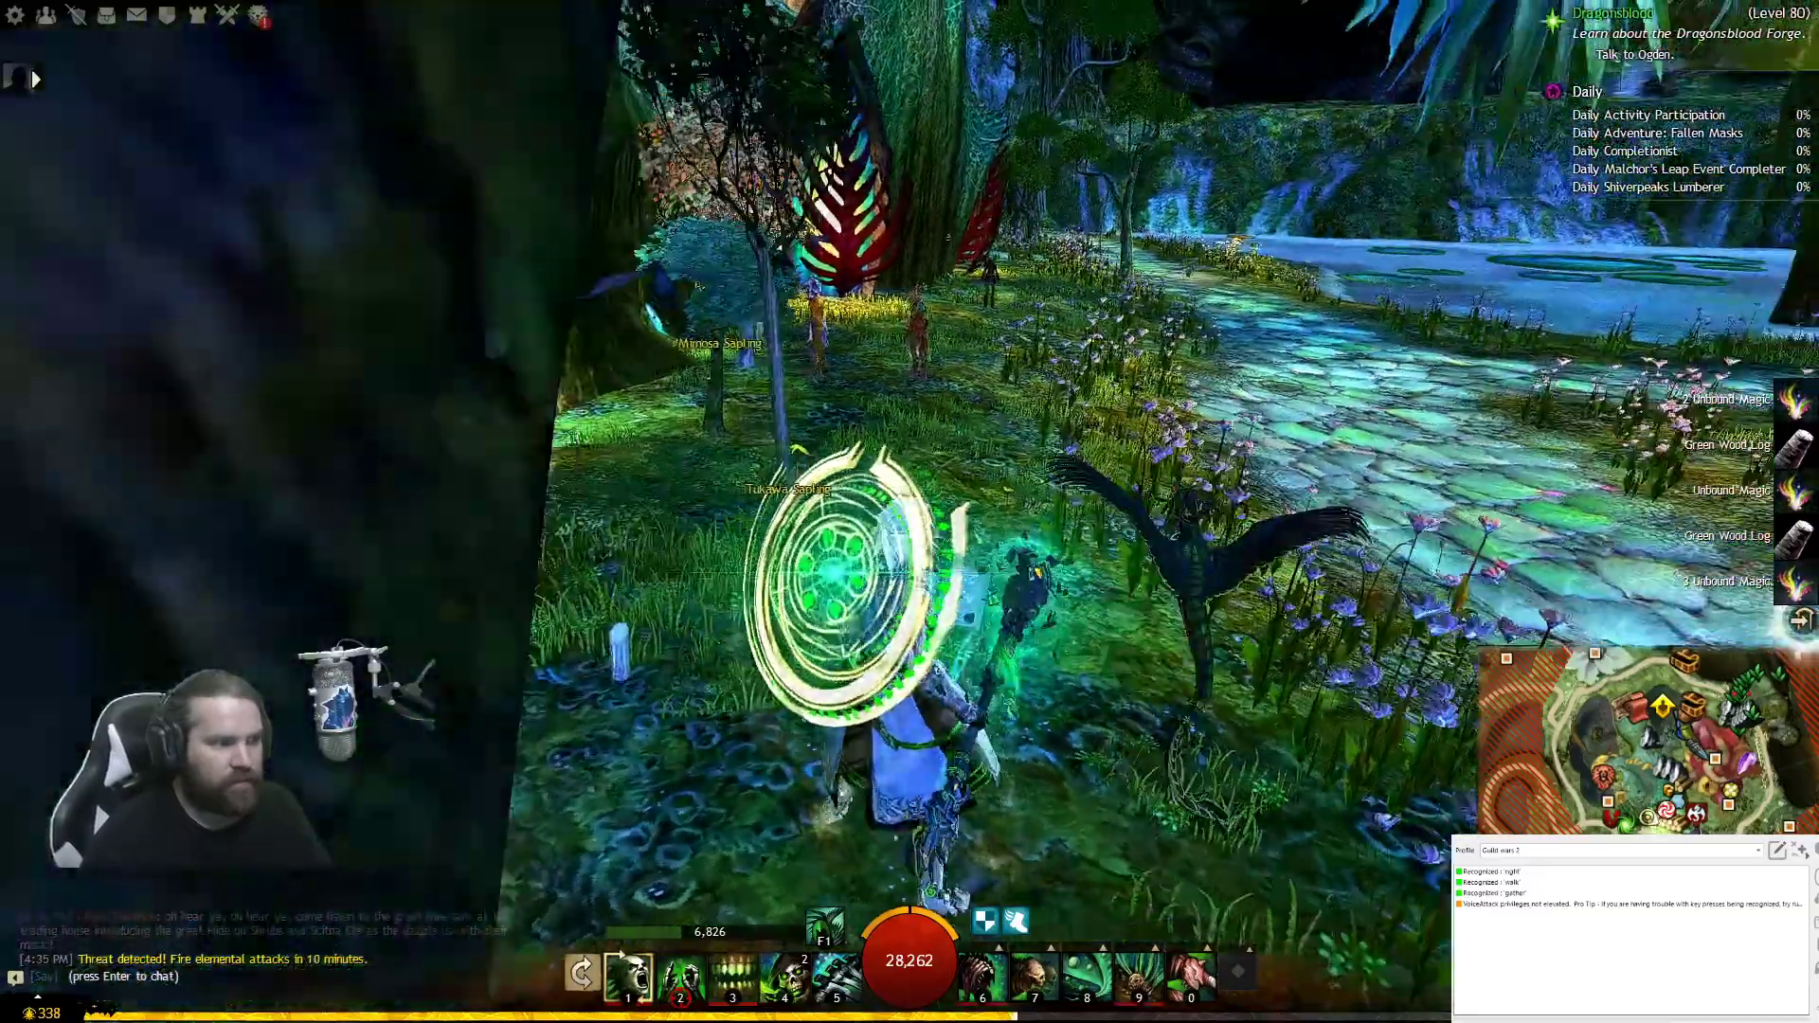
key("w")
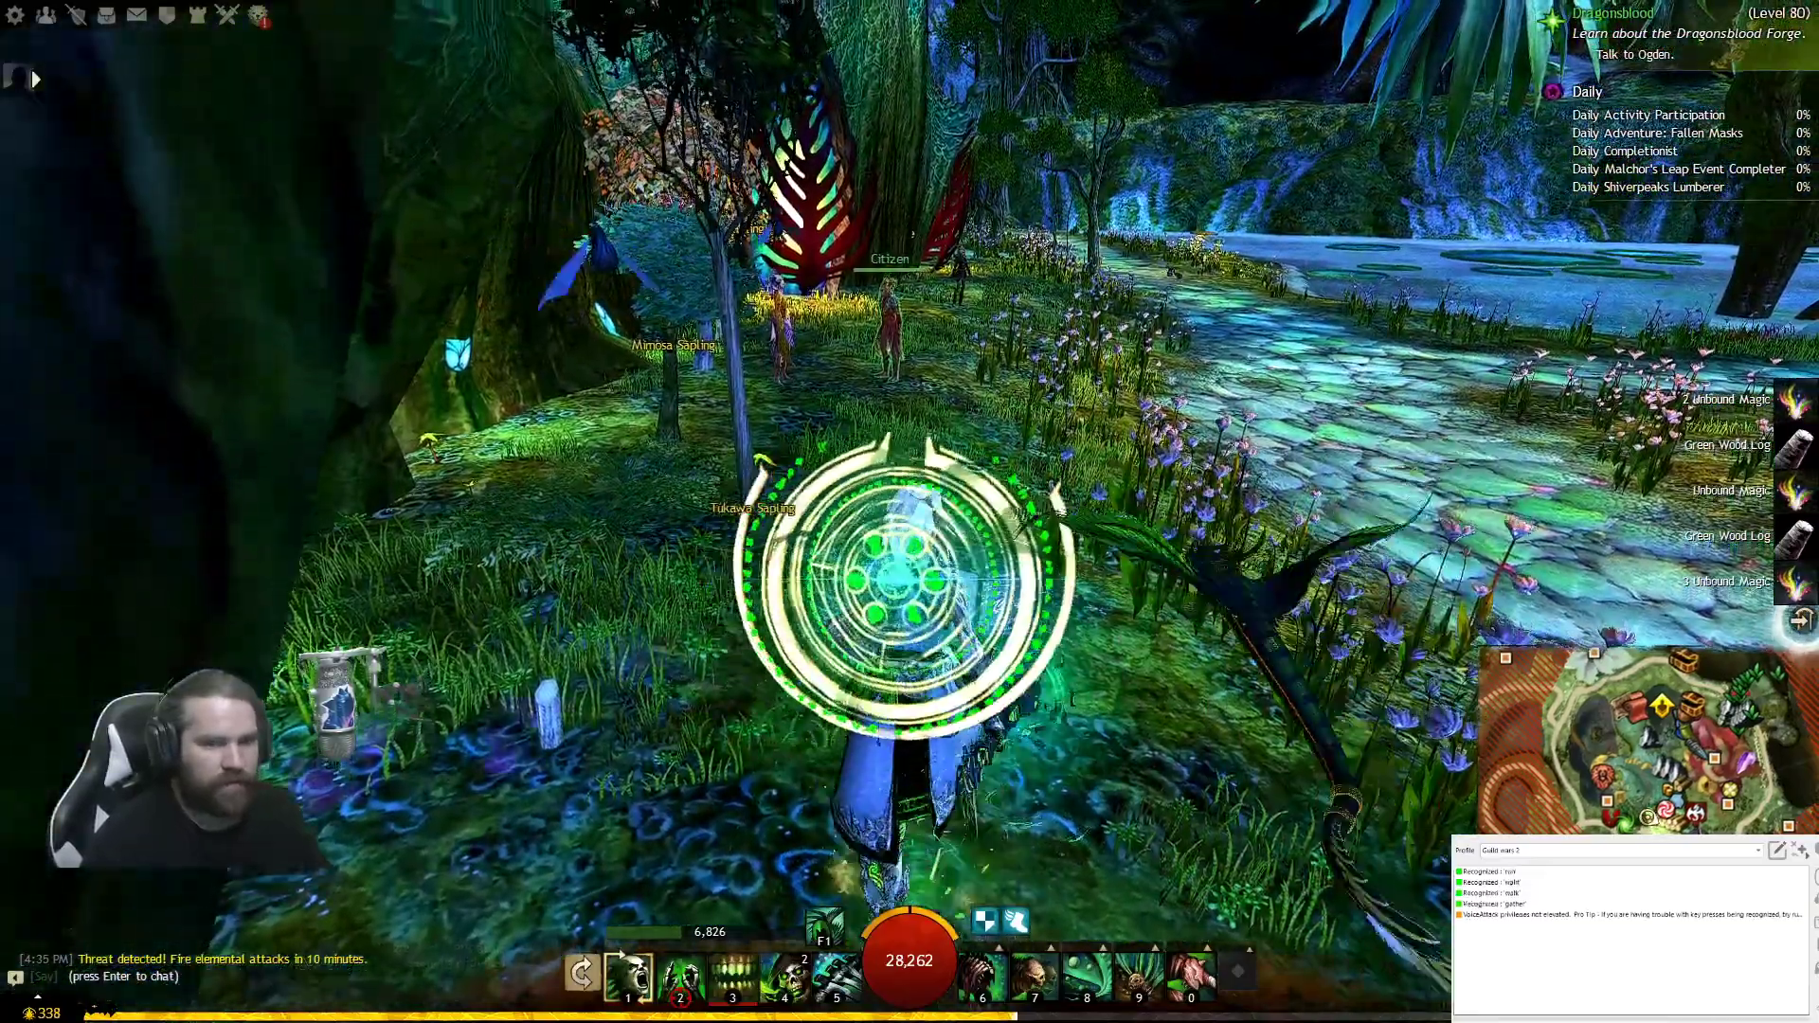
key("s")
key("f")
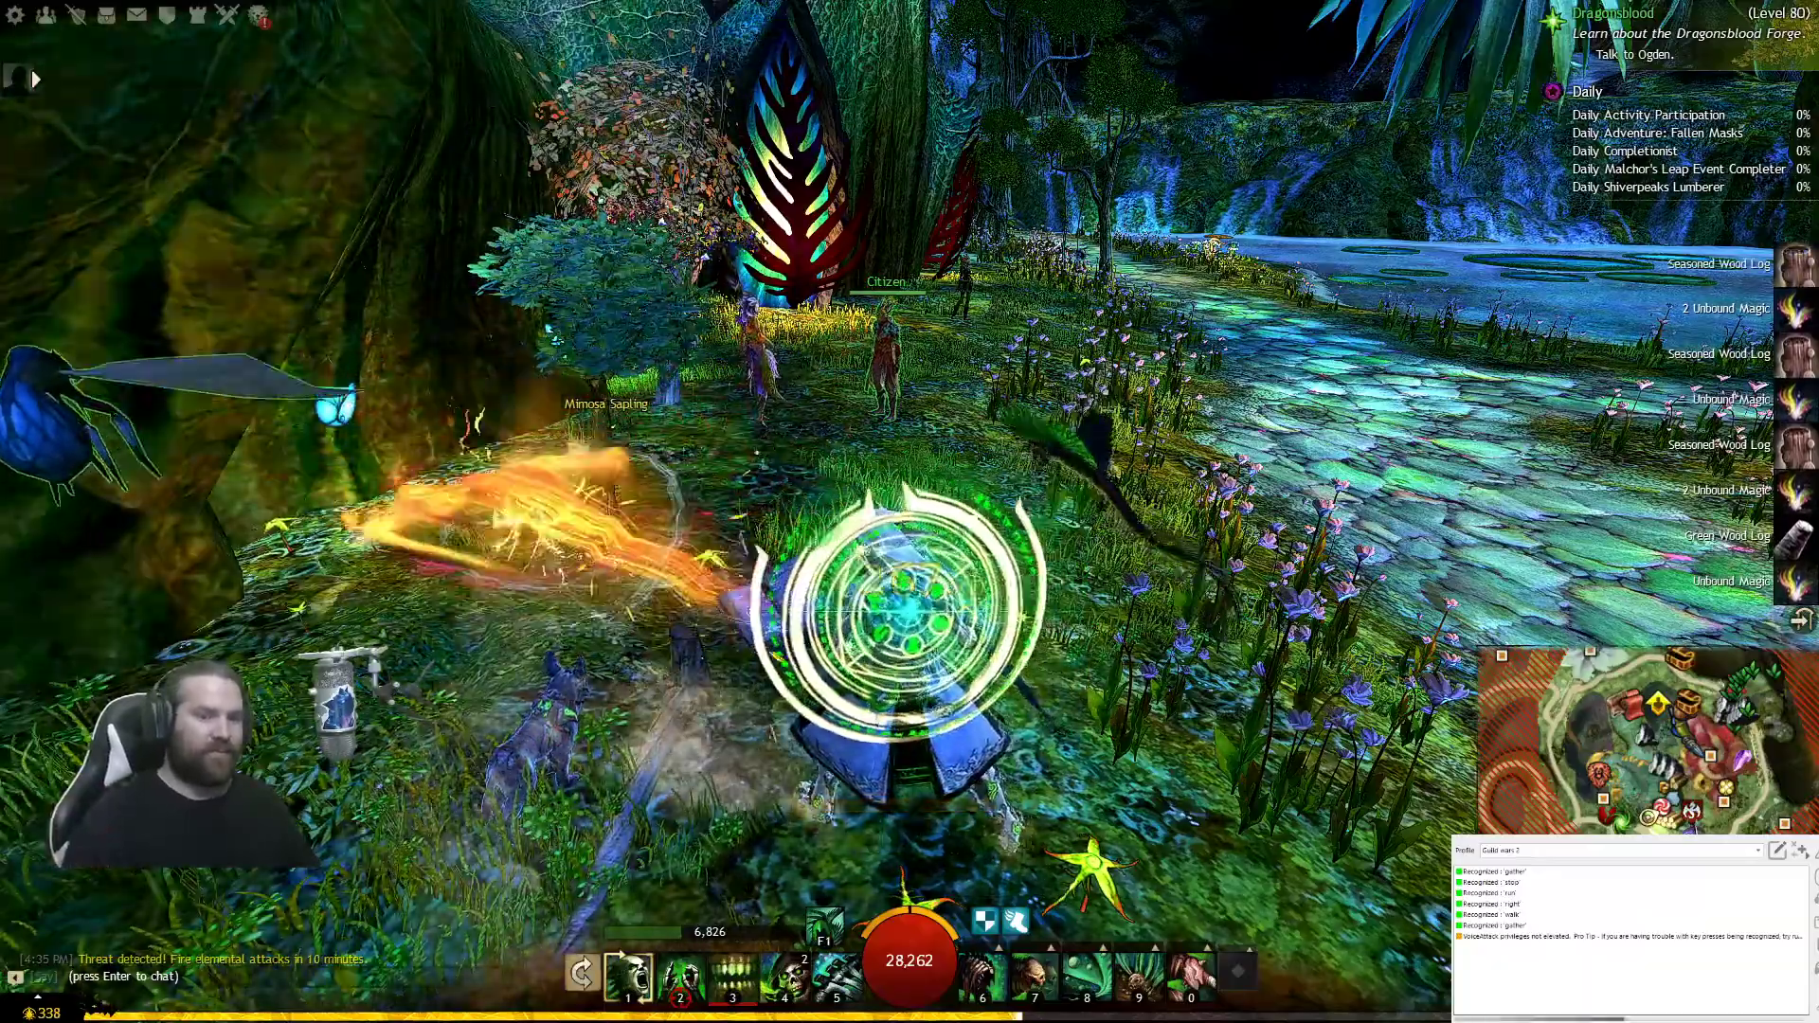
Step: Move to the Mimosa Sapling and chop it, and decline the exit to Divinity's Reach
key("w")
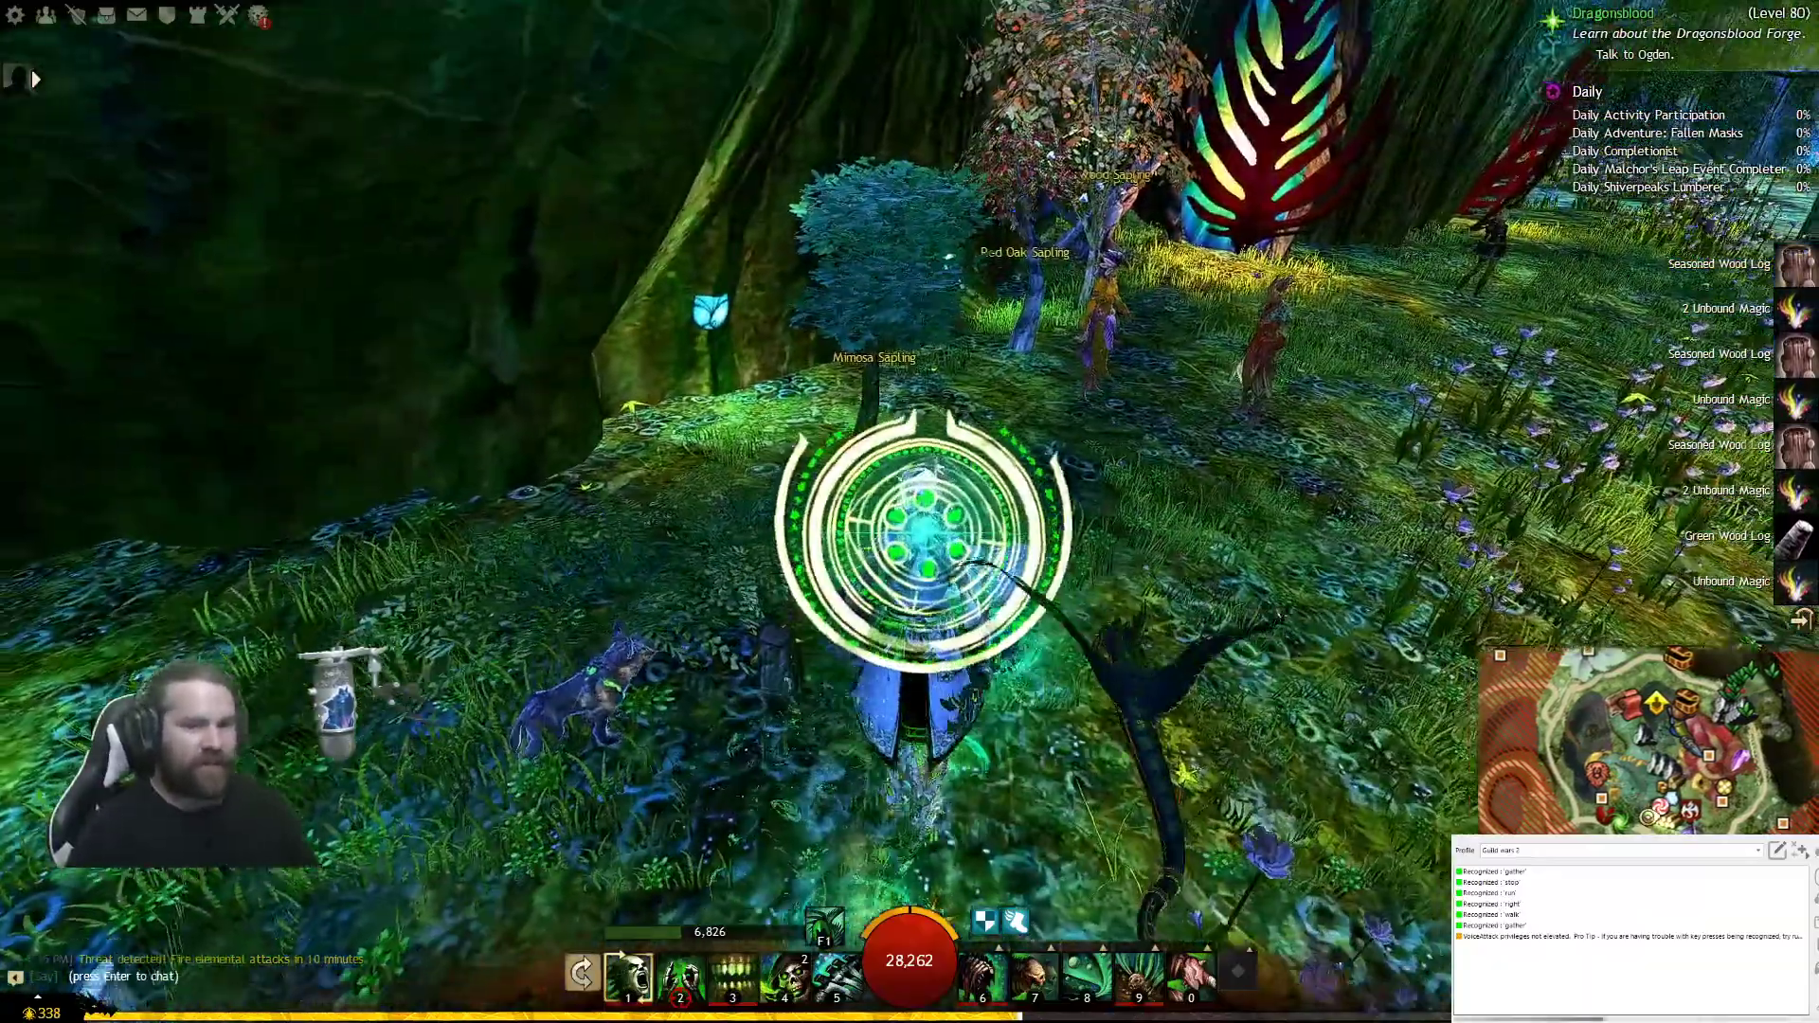
key("f")
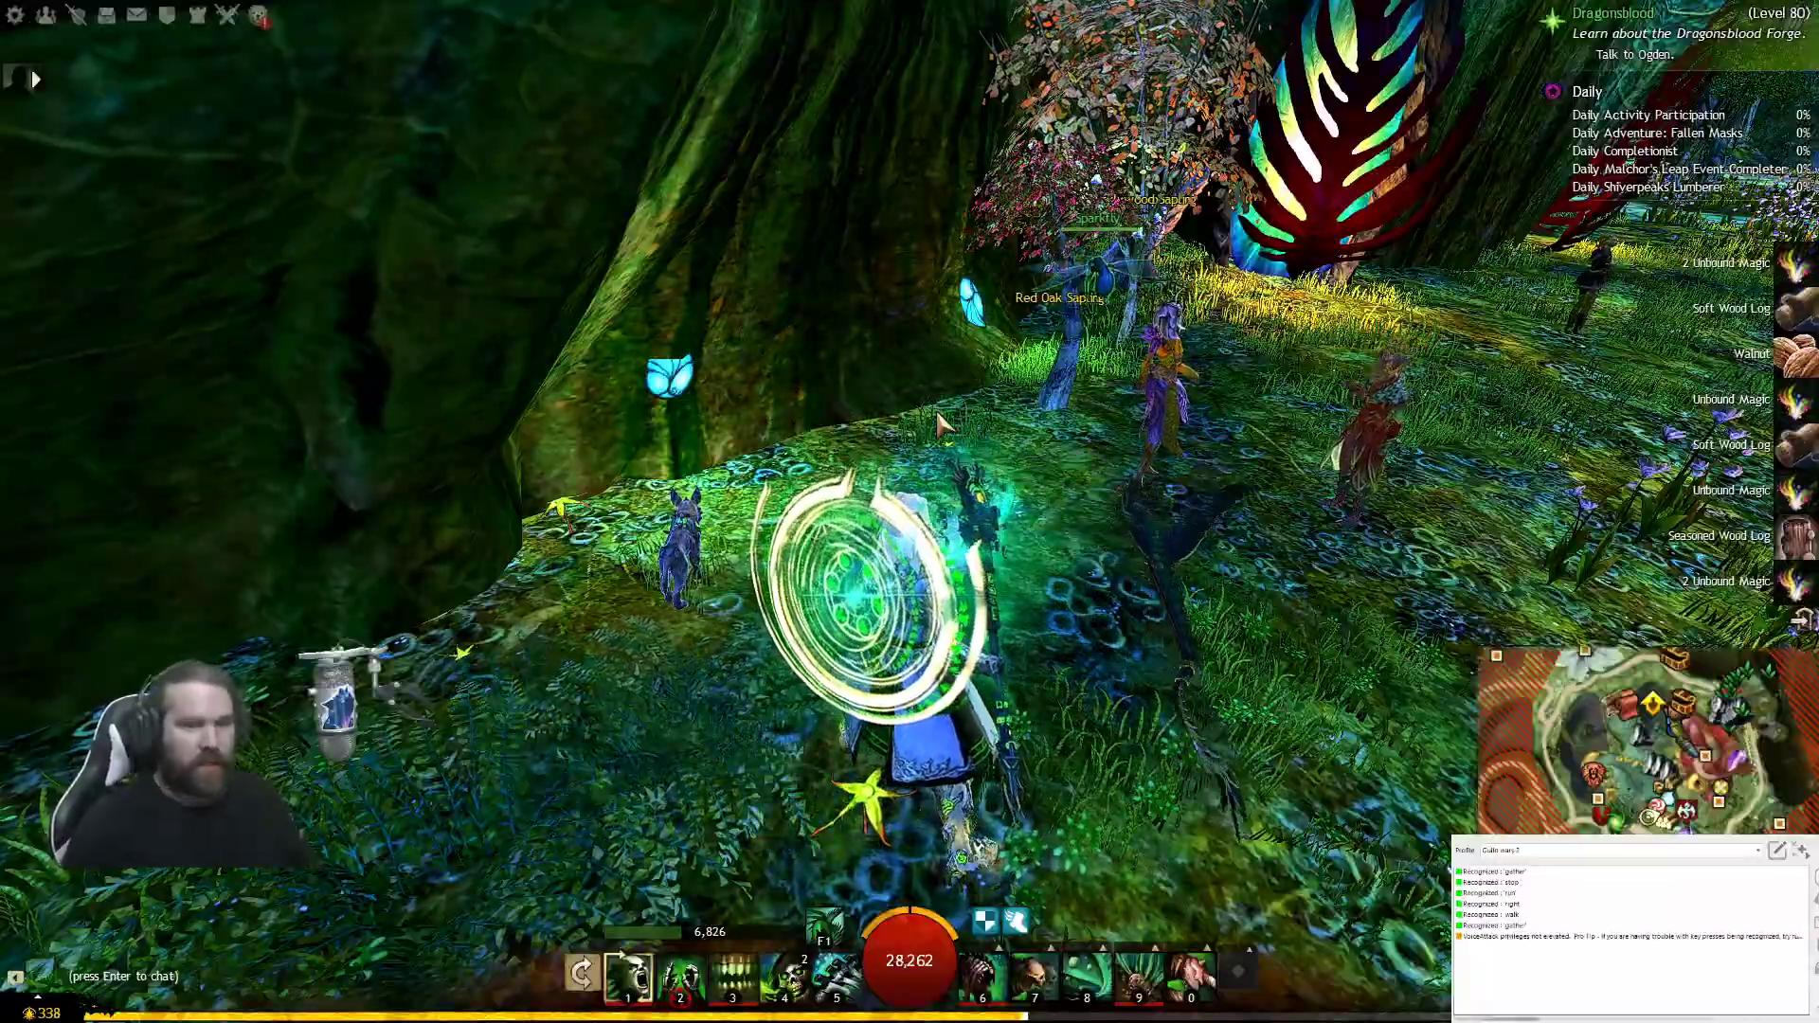
left_click_drag(933, 386, 1412, 398)
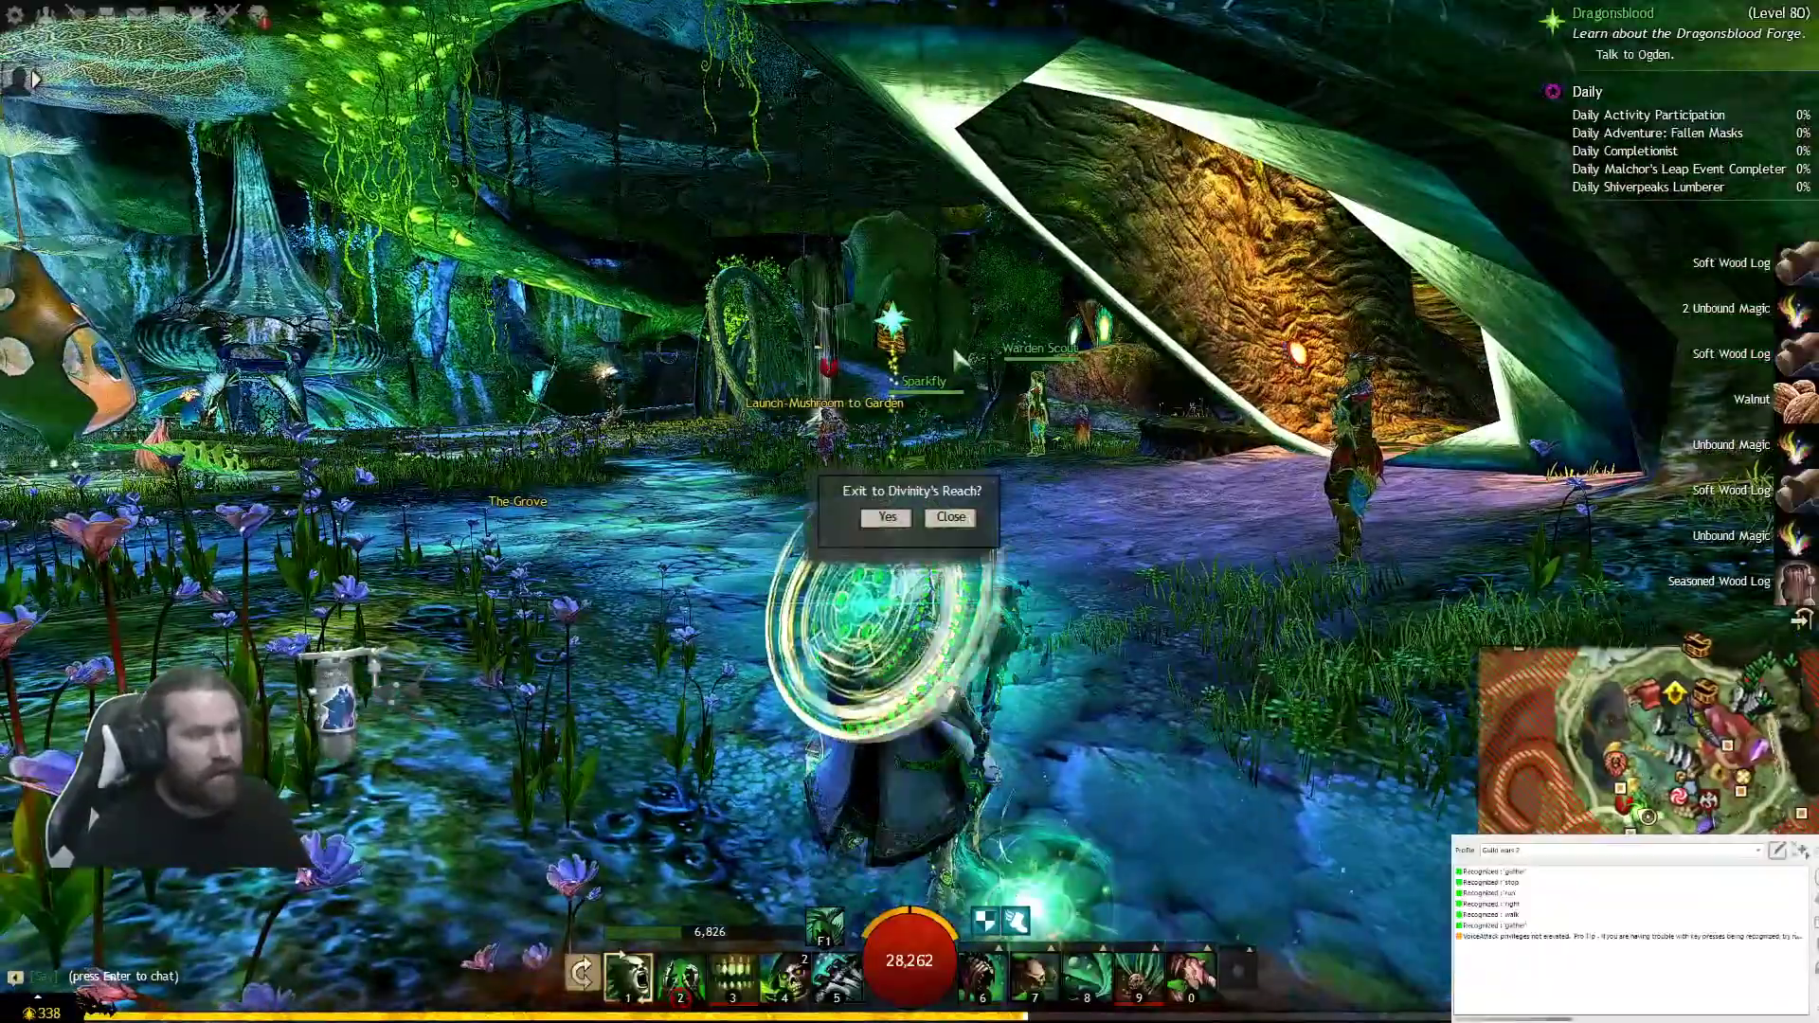
left_click_drag(671, 283, 587, 308)
left_click(959, 518)
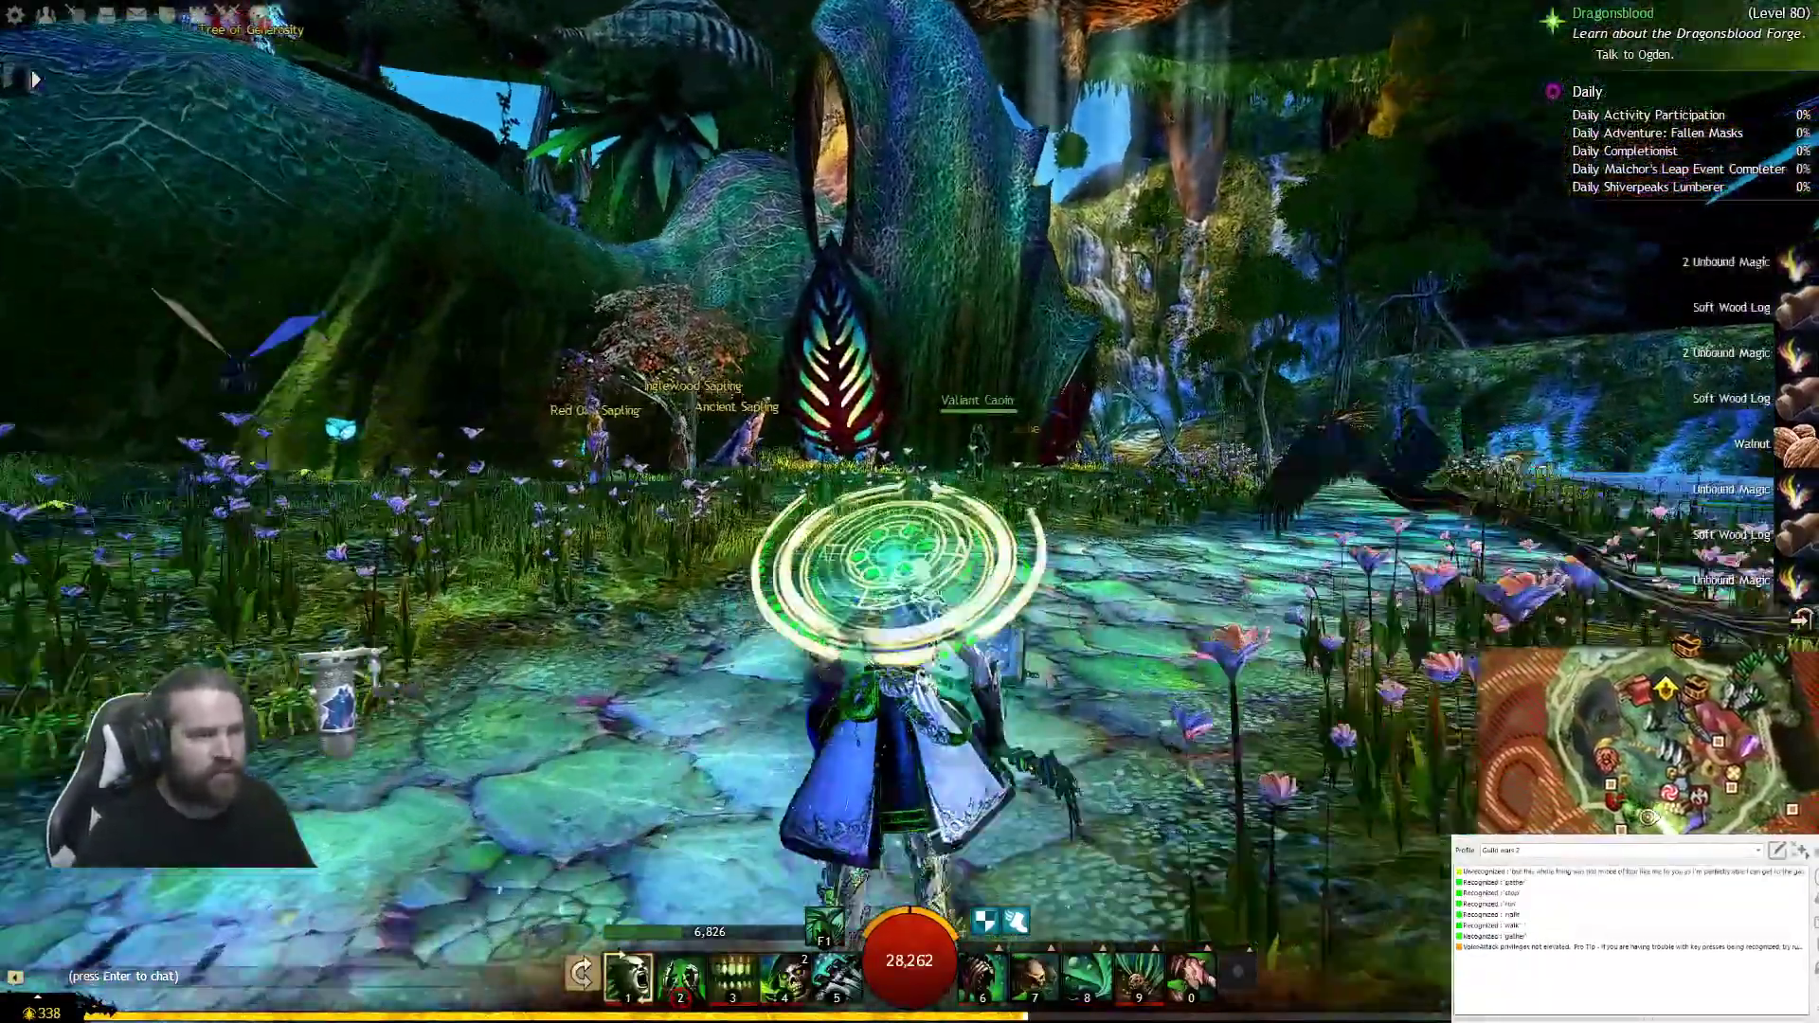
left_click_drag(776, 342, 635, 393)
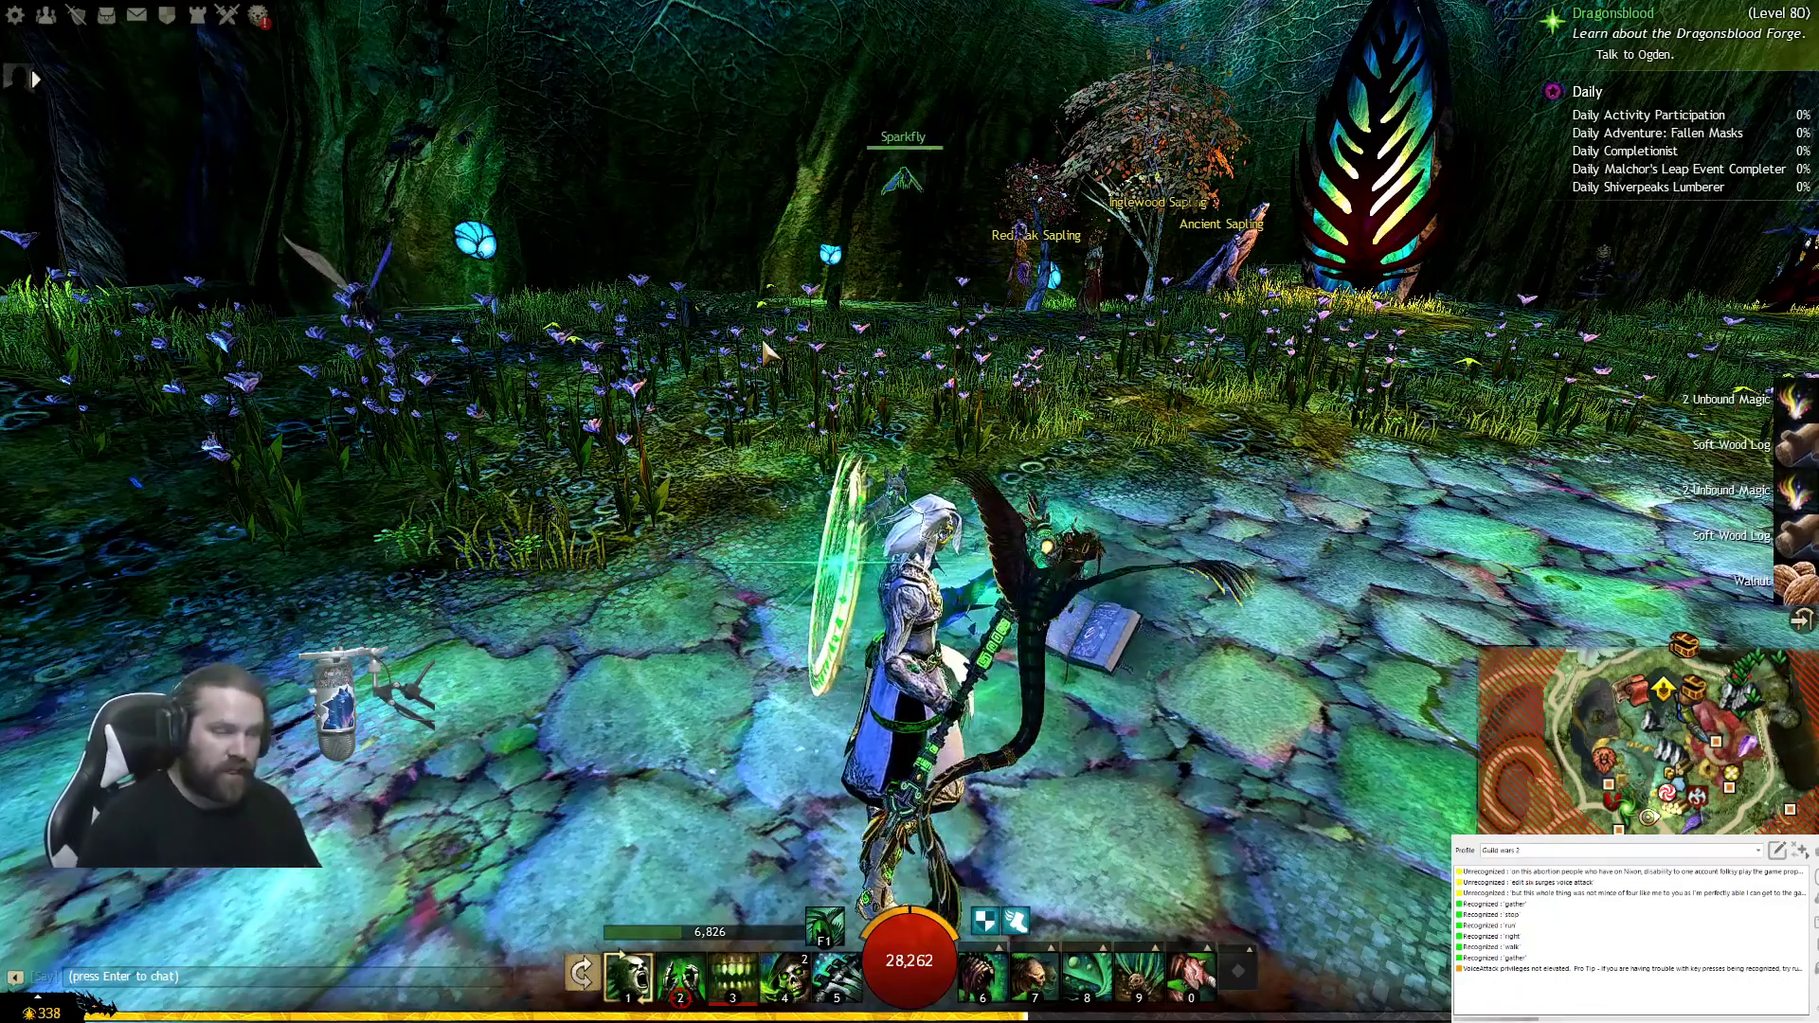
key("6")
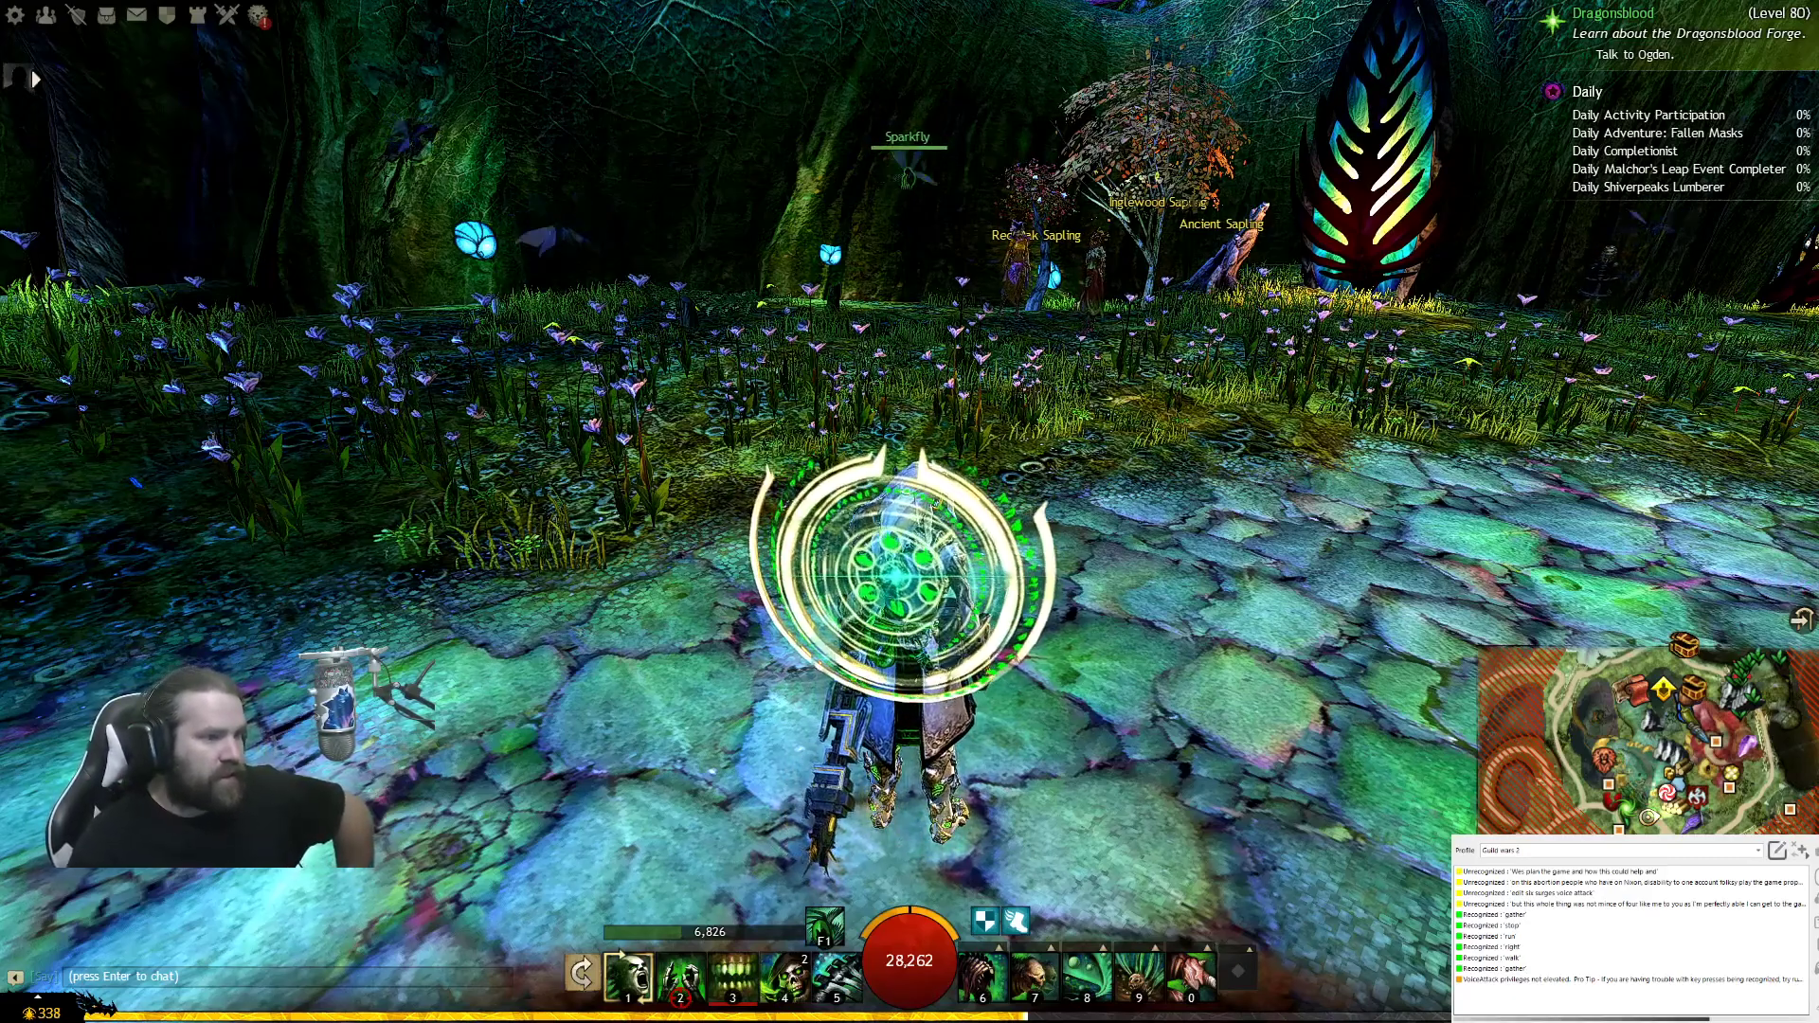
left_click(1777, 850)
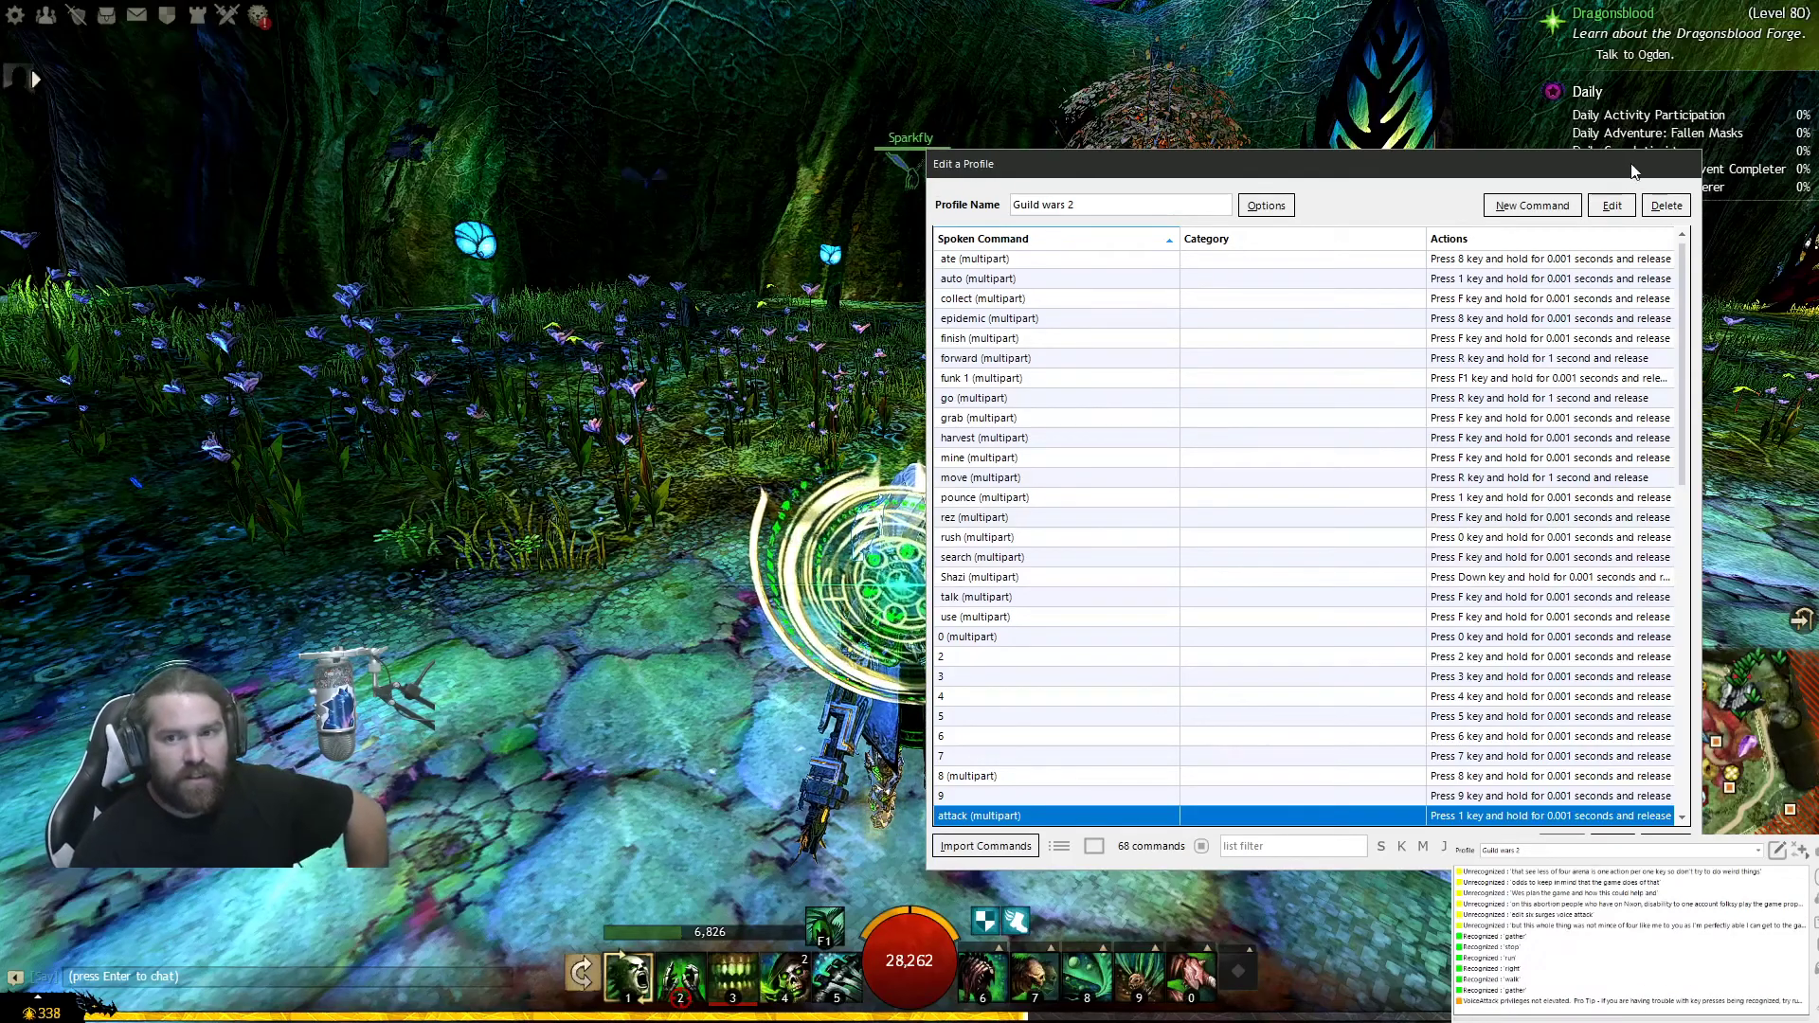
left_click(1666, 847)
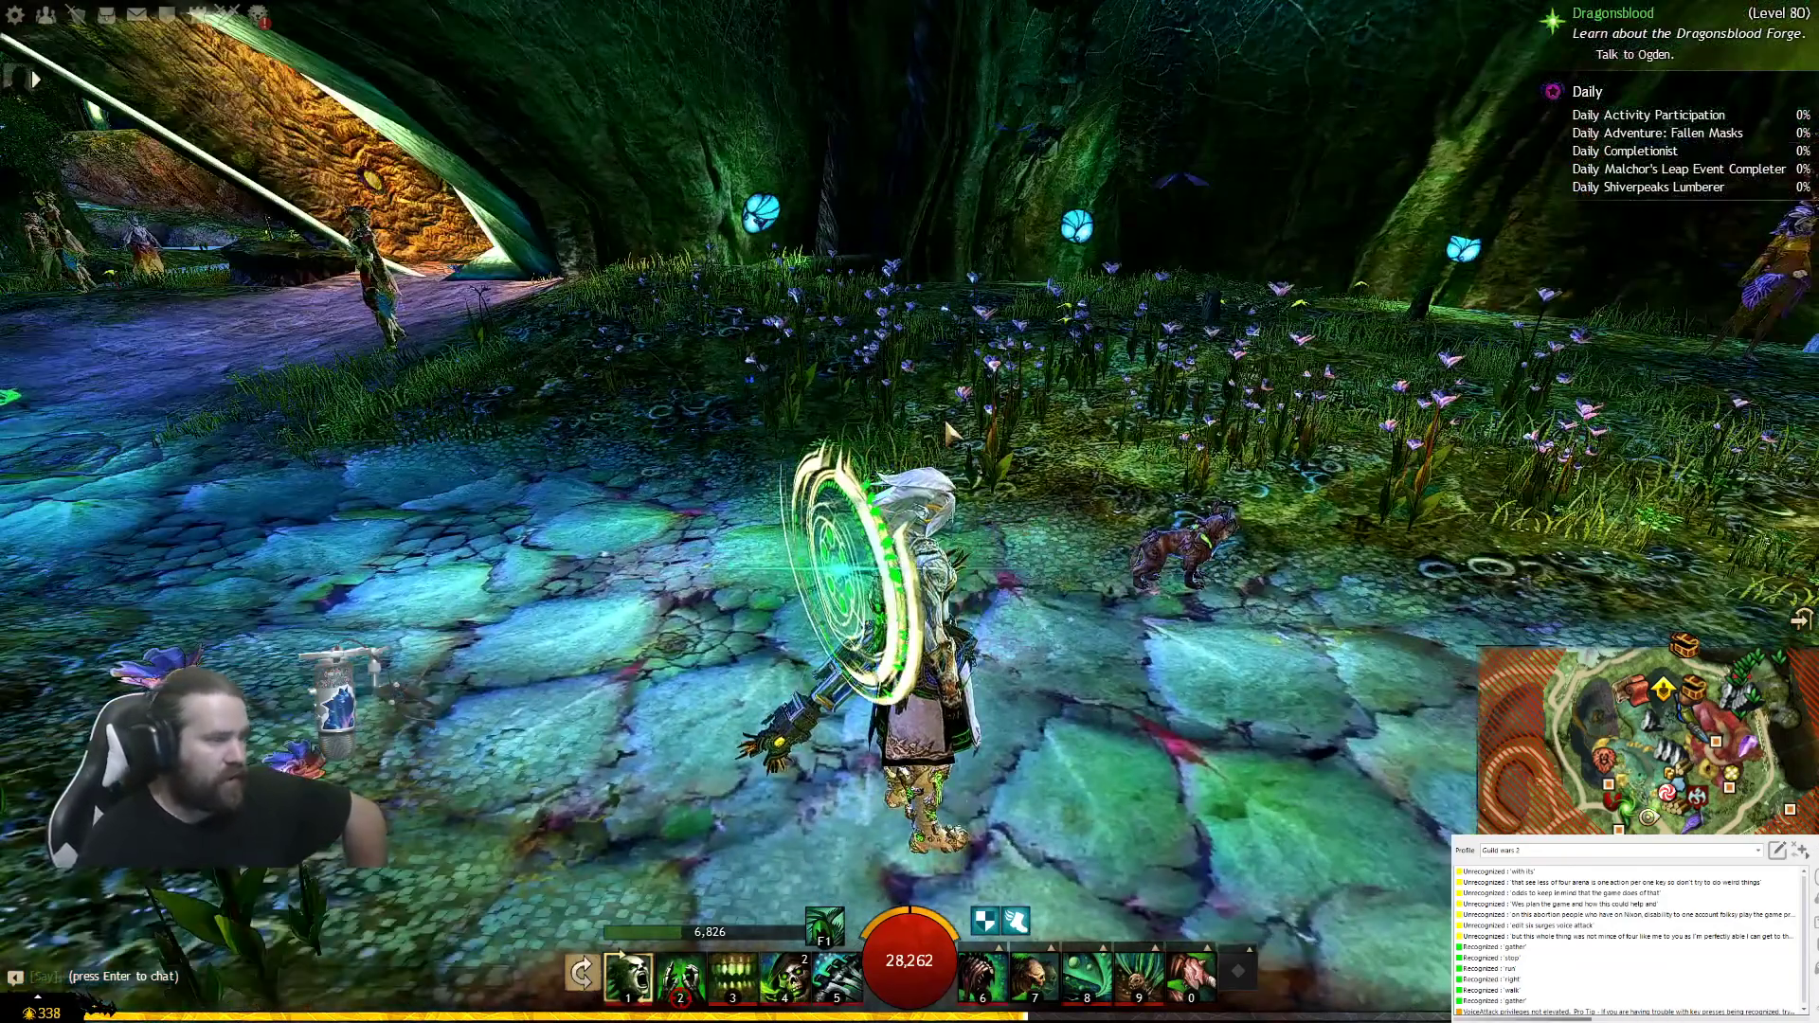
left_click_drag(948, 432, 991, 368)
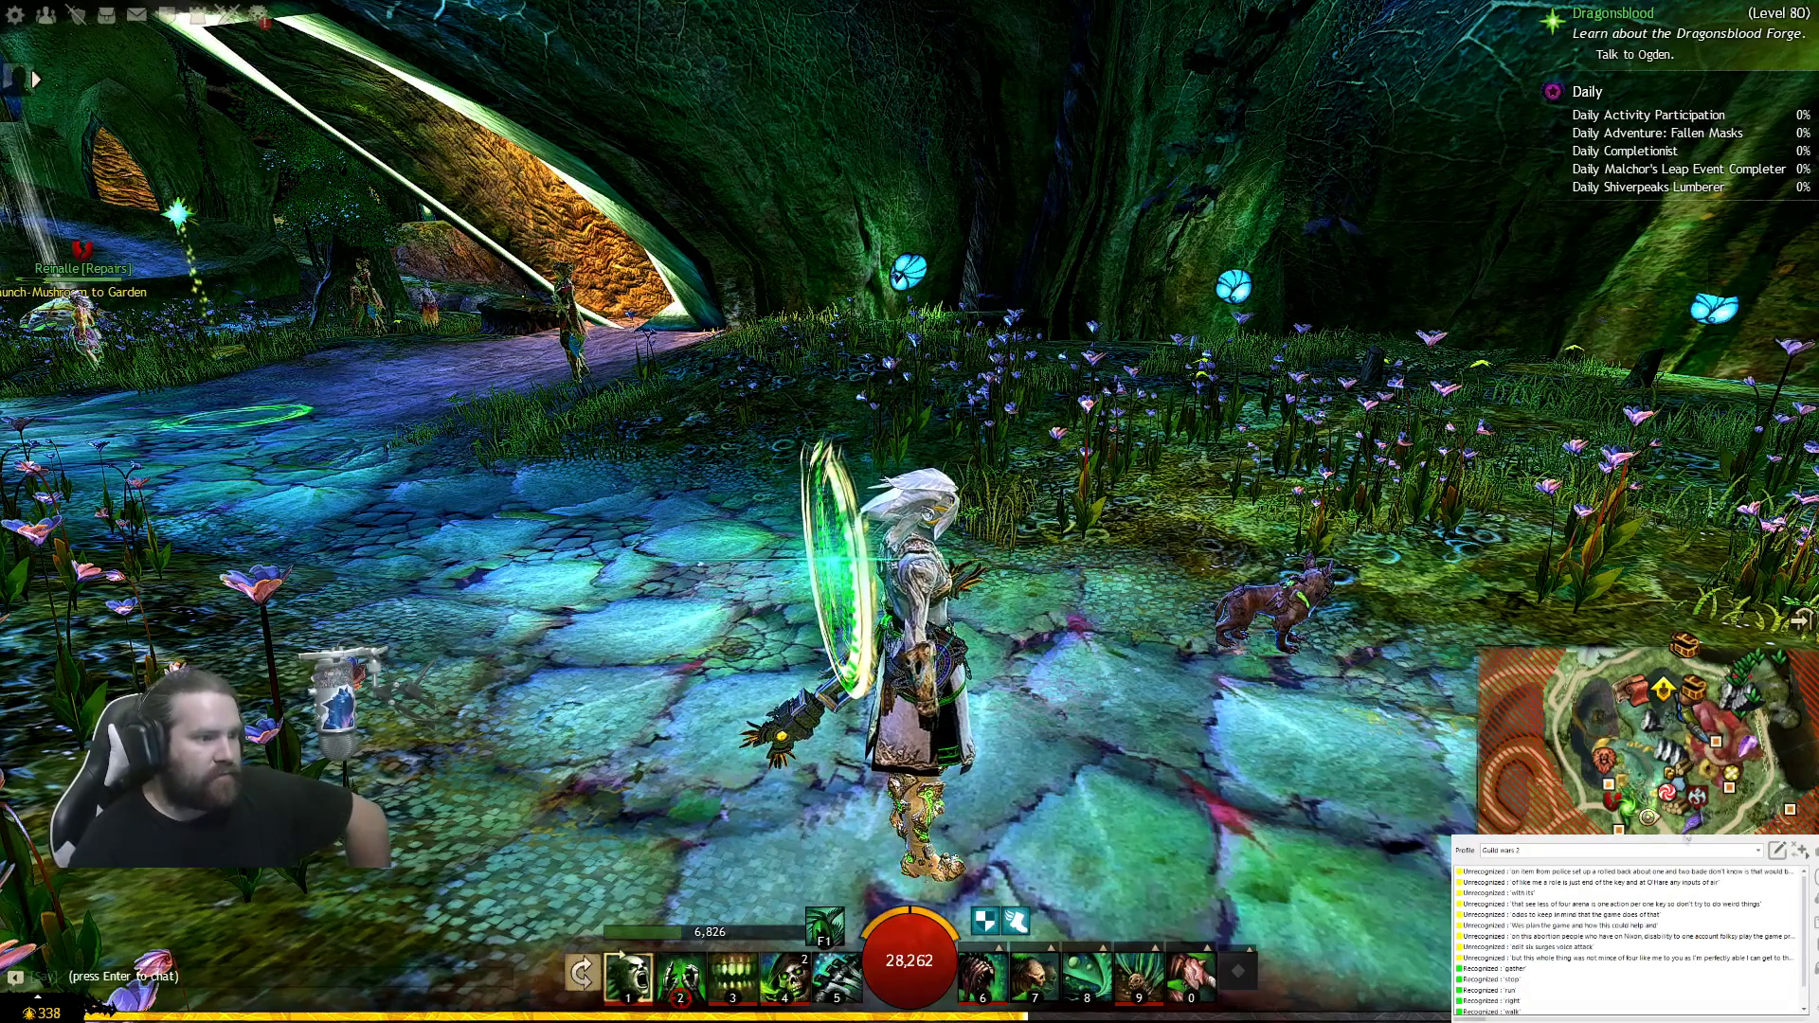
Step: Bring VoiceAttack back over the game and add a new command to the Guild wars 2 profile, spoken as "rollback"
left_click_drag(0, 431, 798, 419)
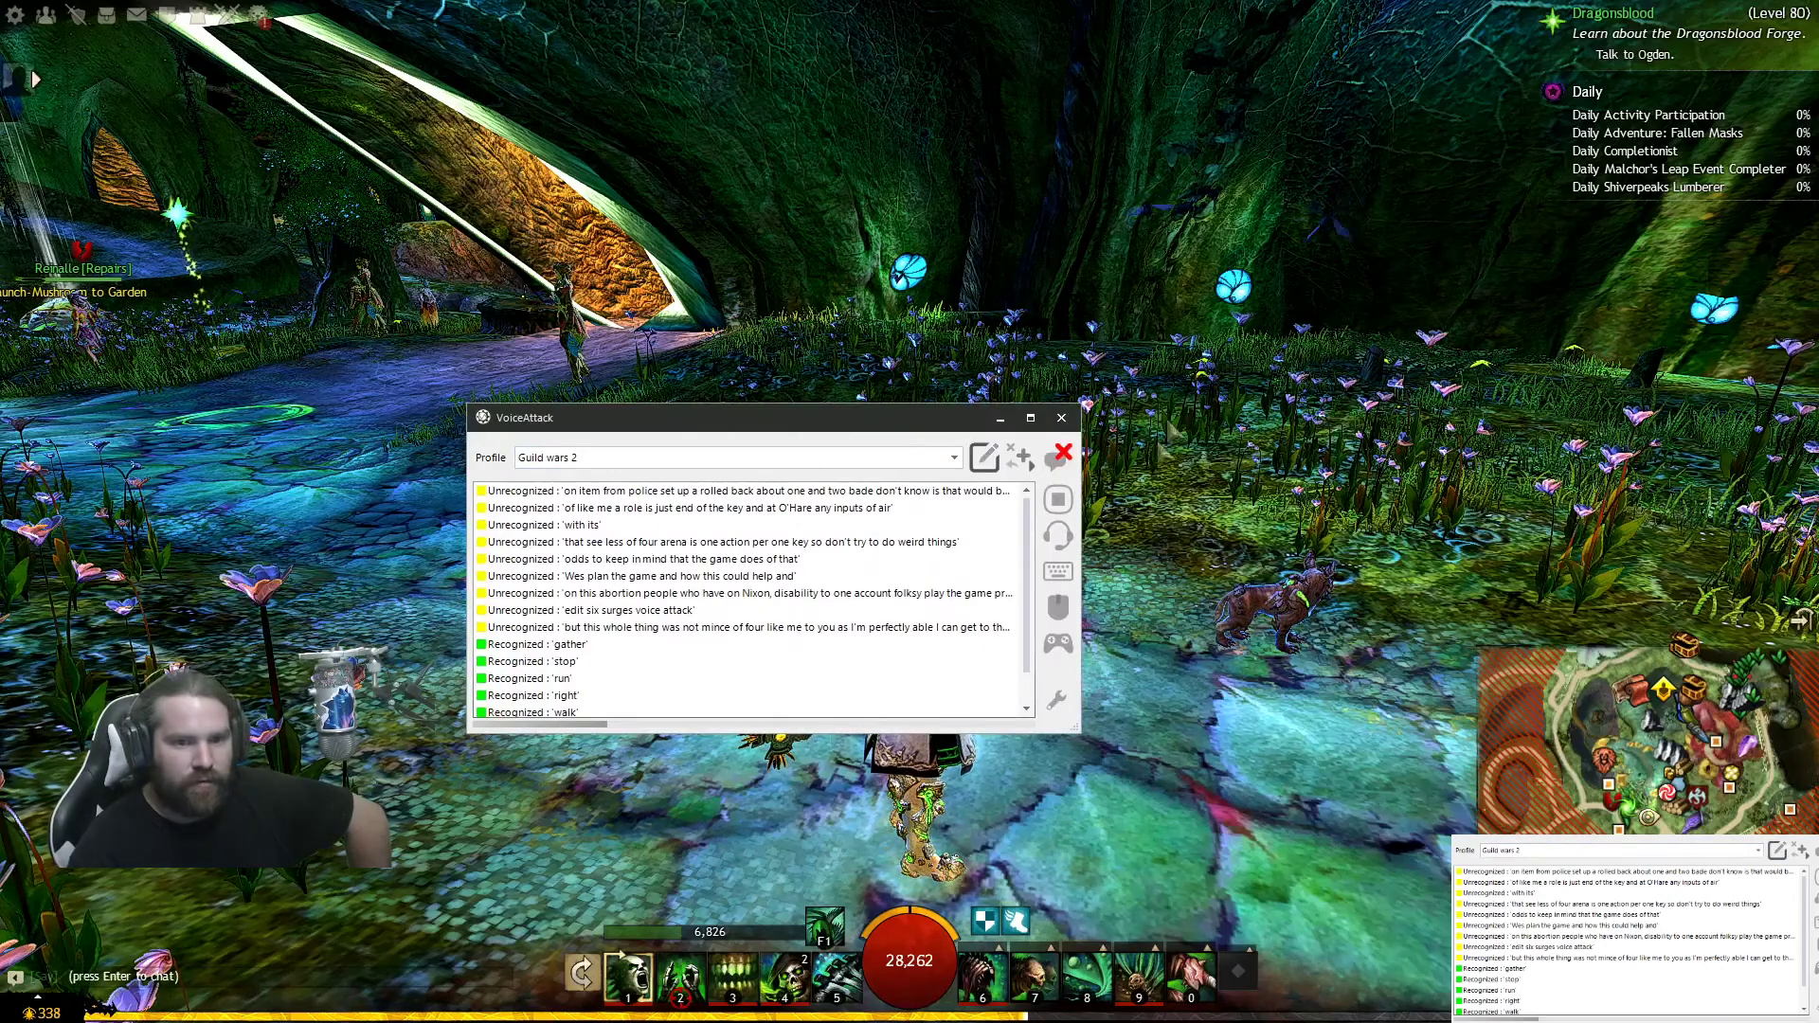
left_click(985, 459)
left_click(1537, 205)
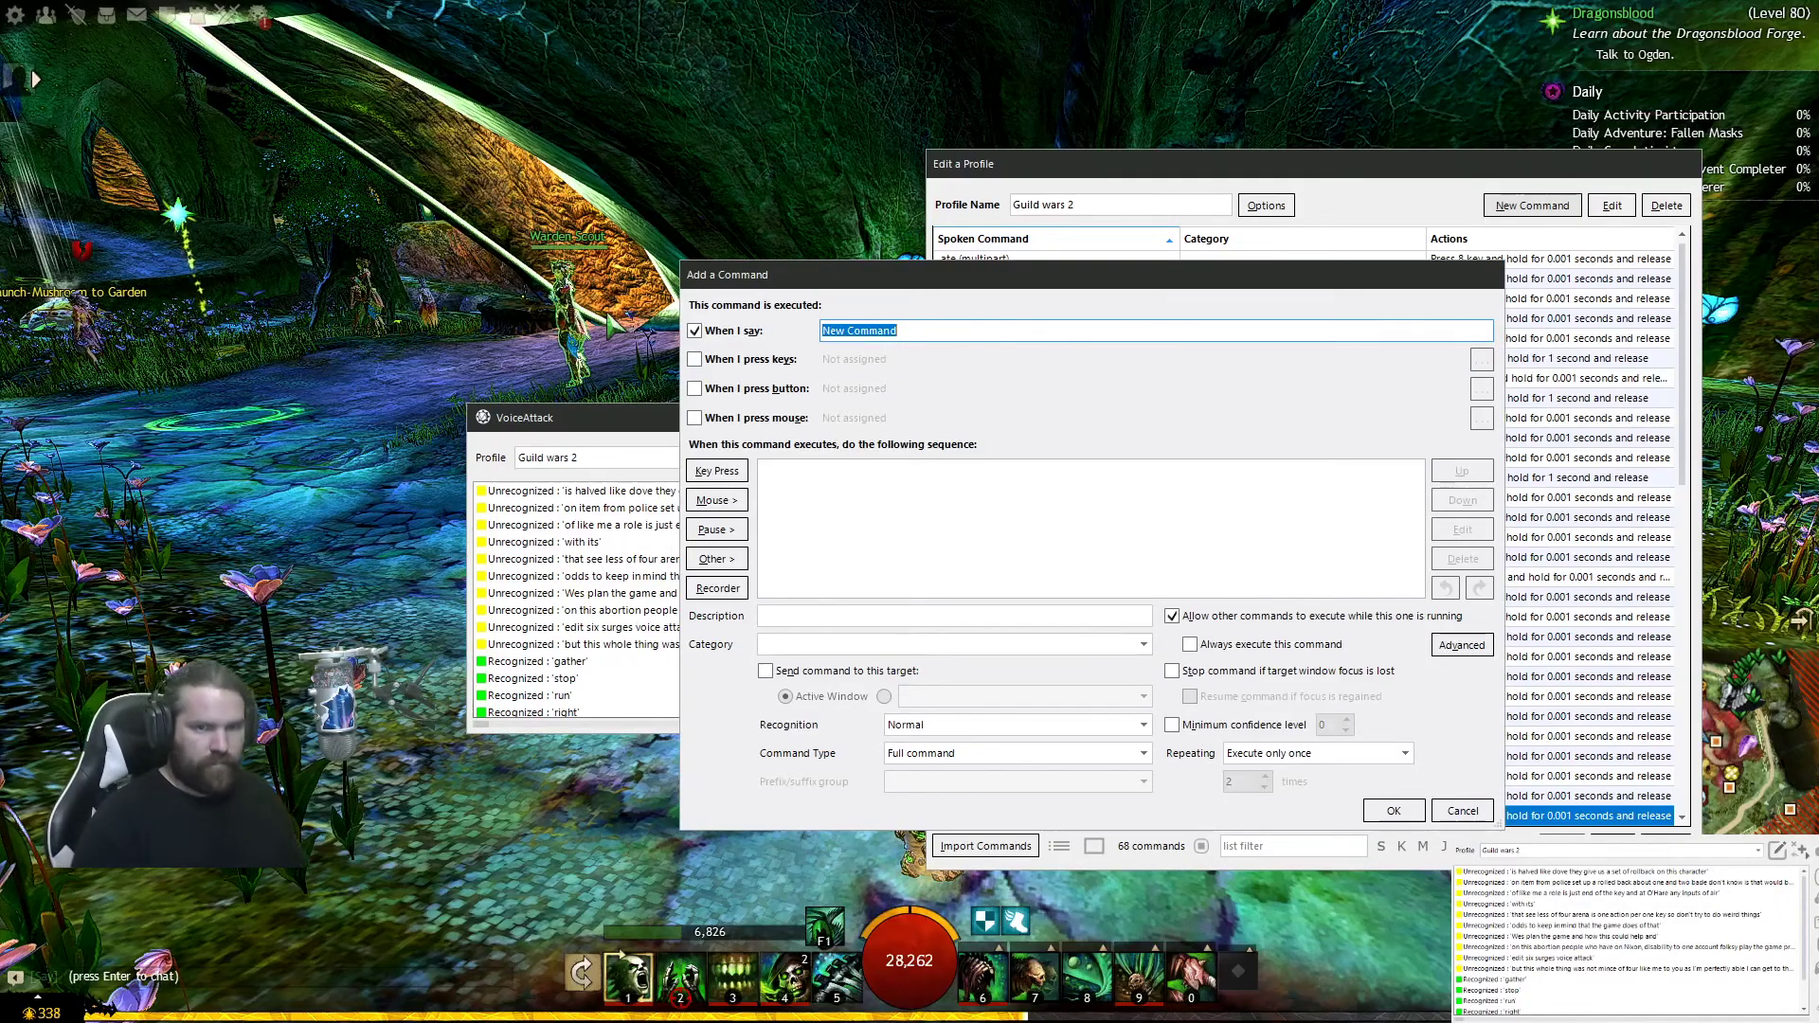
type("rool")
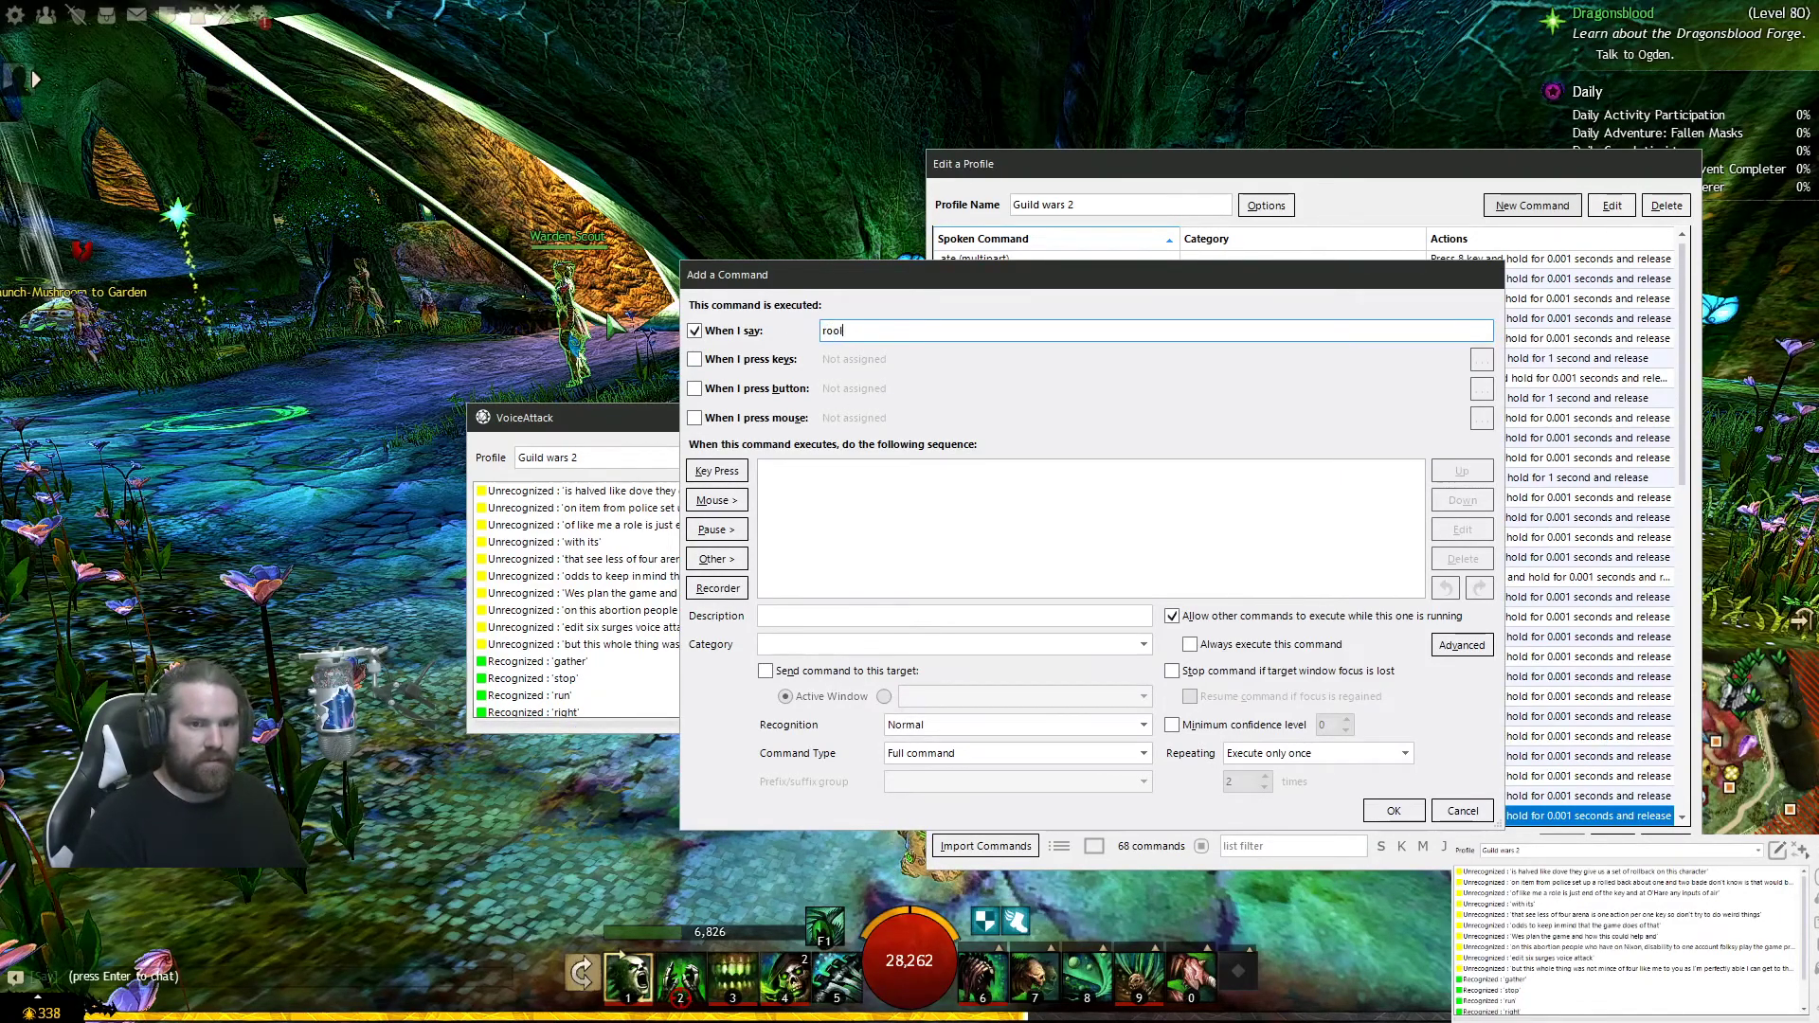
key("BackSpace")
key("BackSpace")
type("ll")
Step: Add a press and release of the S key, held for 0.050 seconds, to the rollback command's sequence
left_click(719, 470)
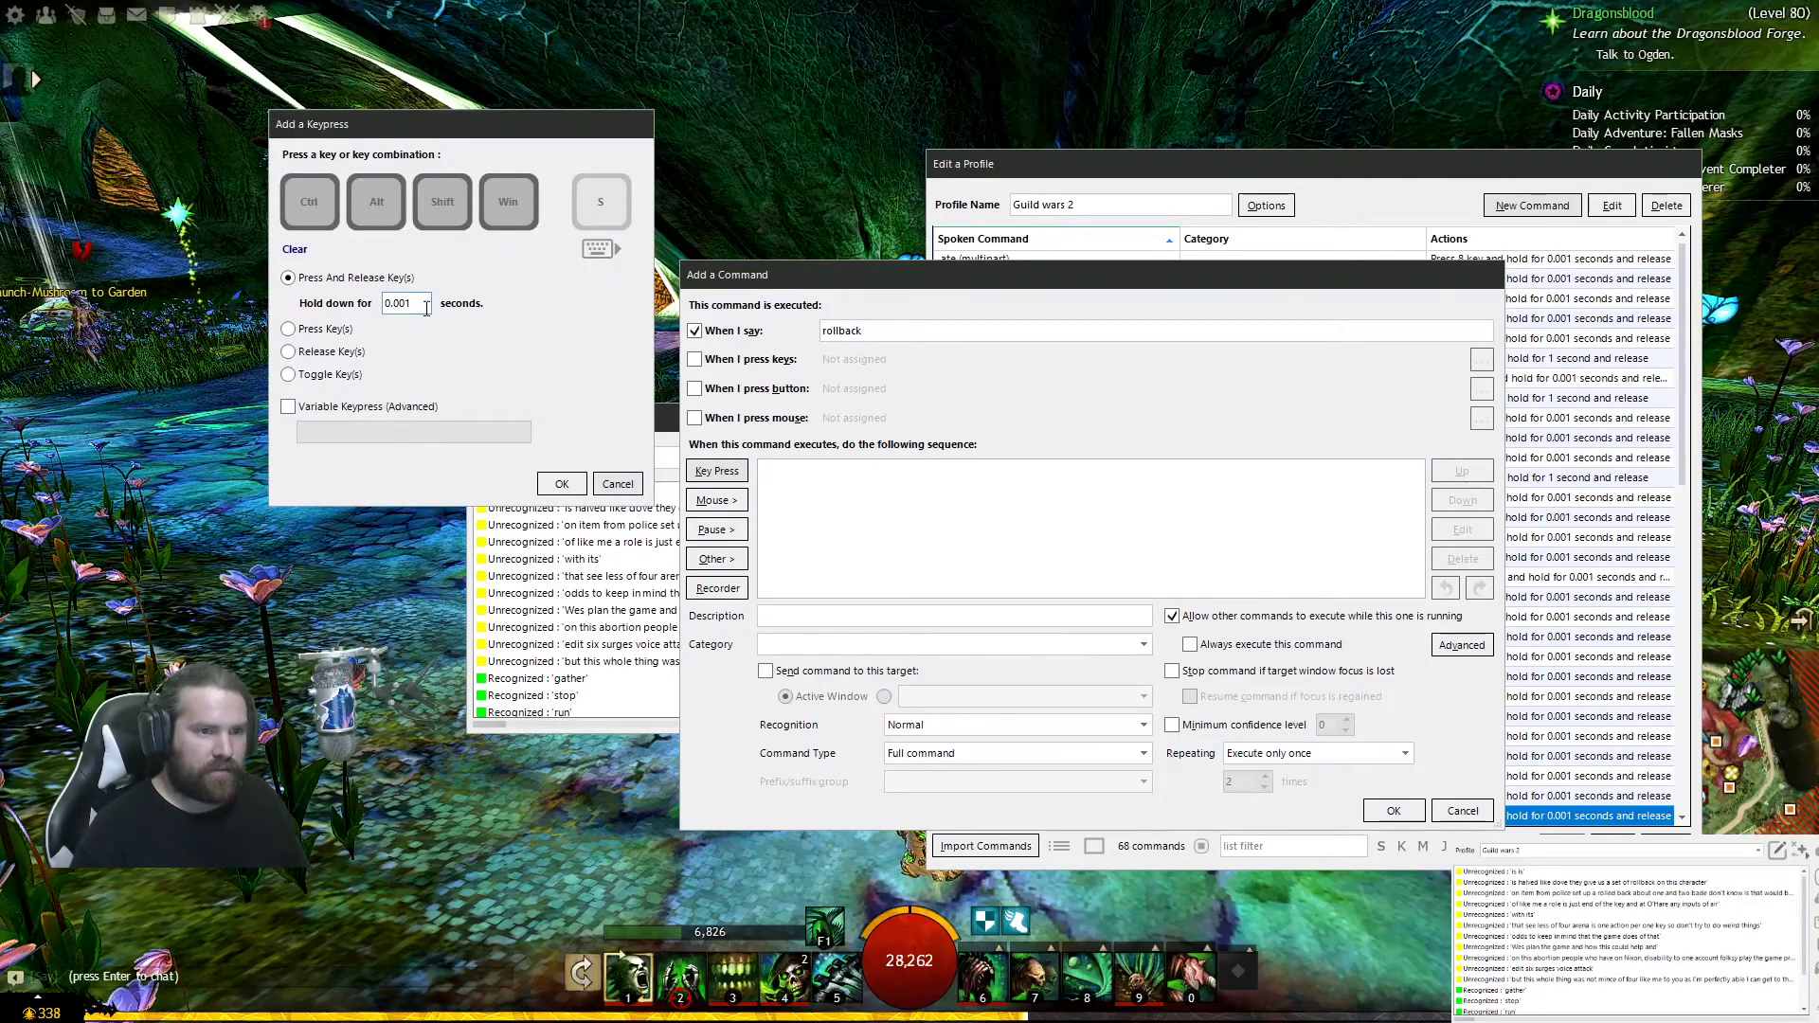
key("BackSpace")
key("BackSpace")
type("50")
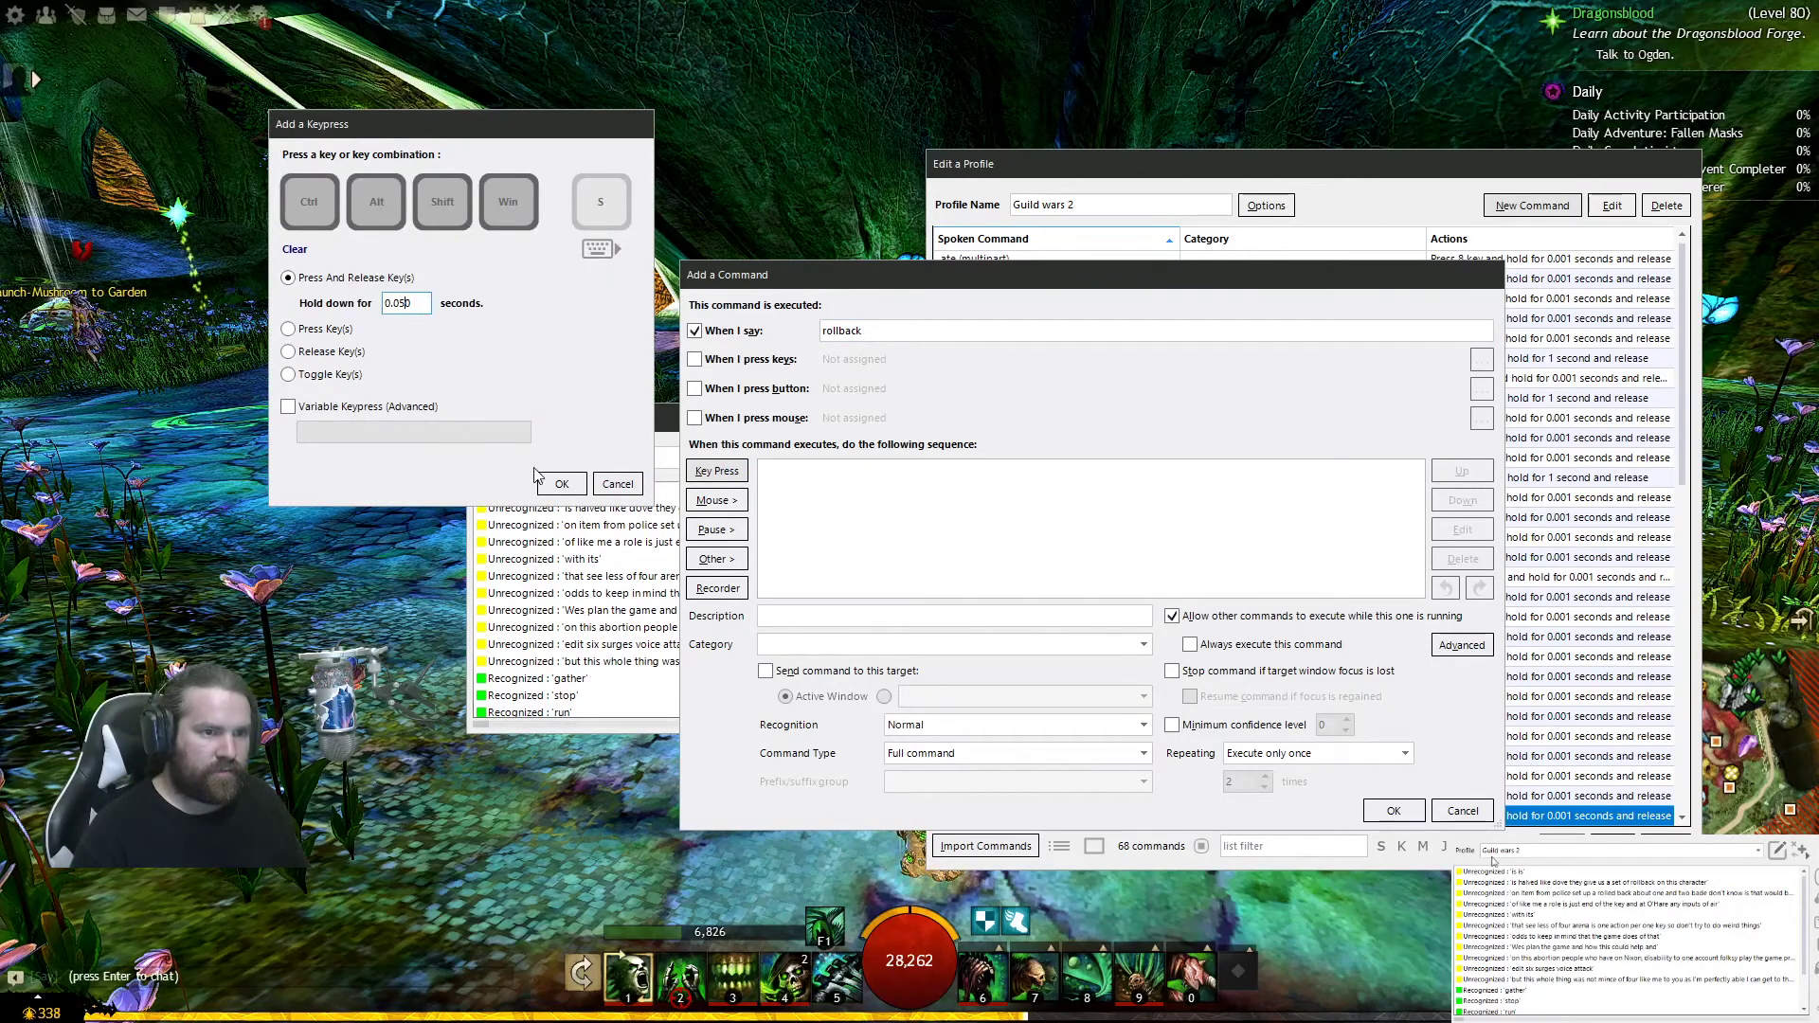
left_click(561, 484)
Step: Add a V key press held for 0.001 seconds after the S key press and save the rollback command
left_click(722, 472)
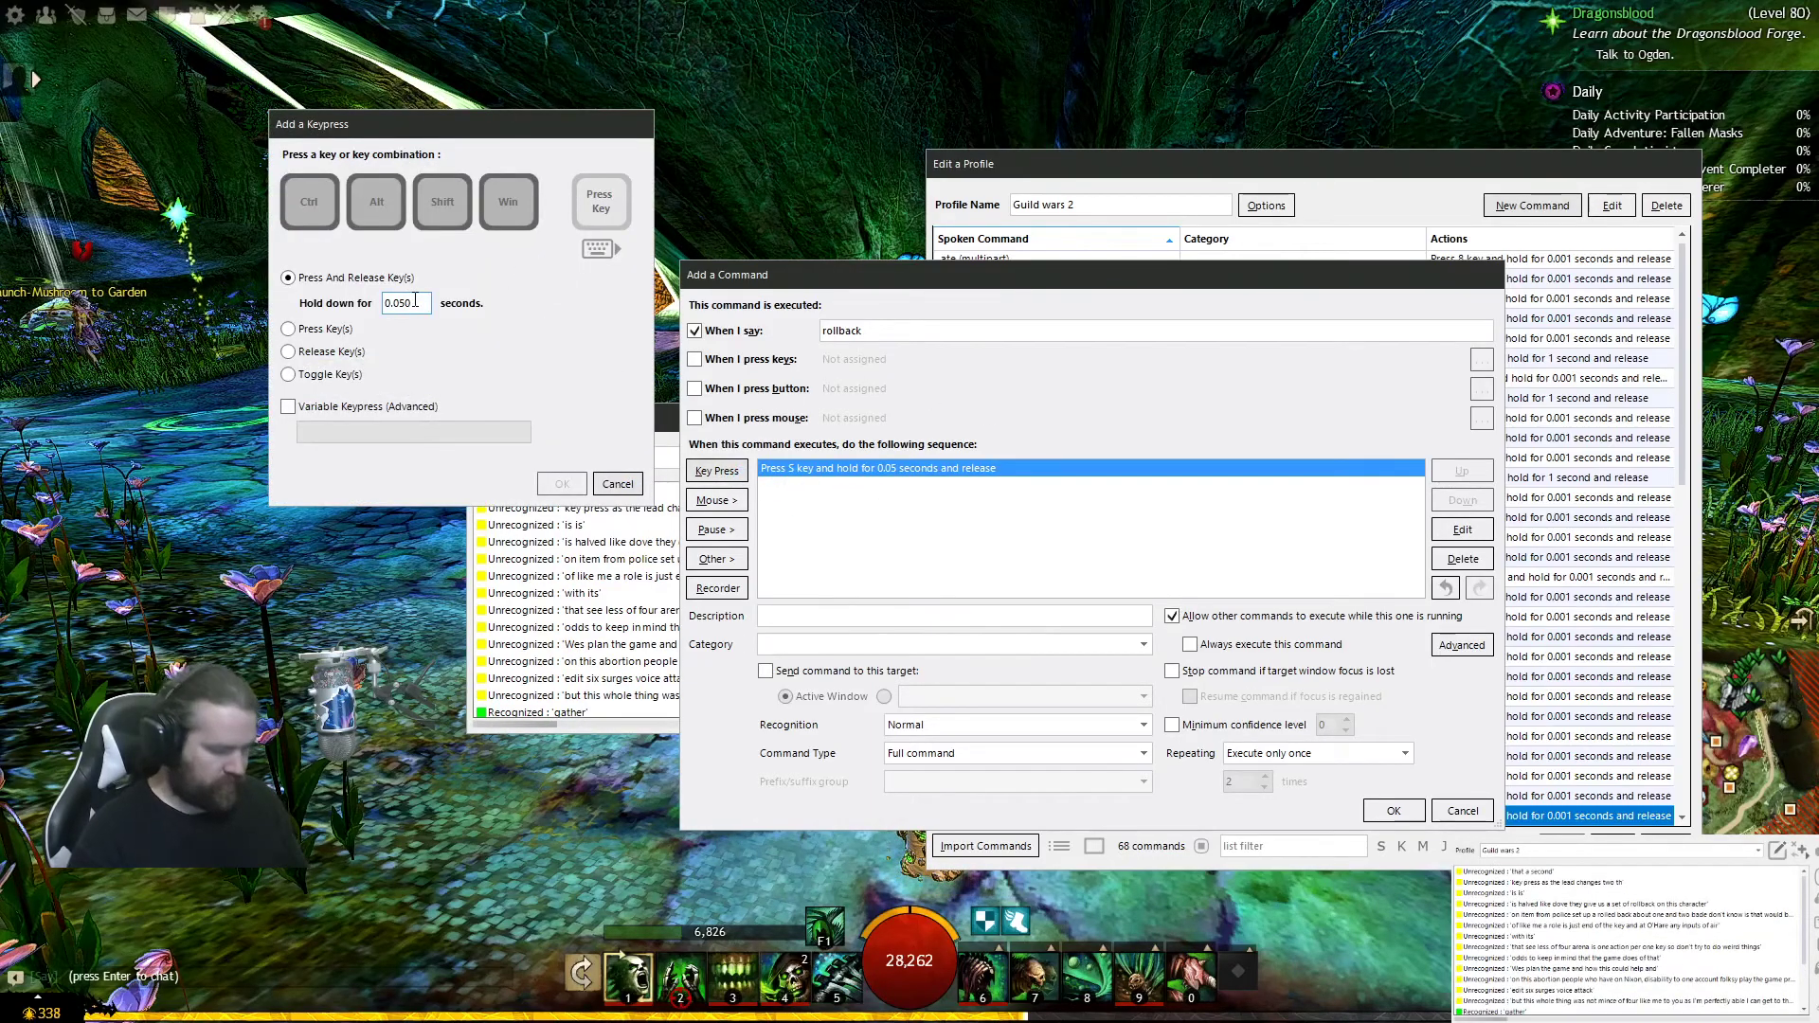
key("v")
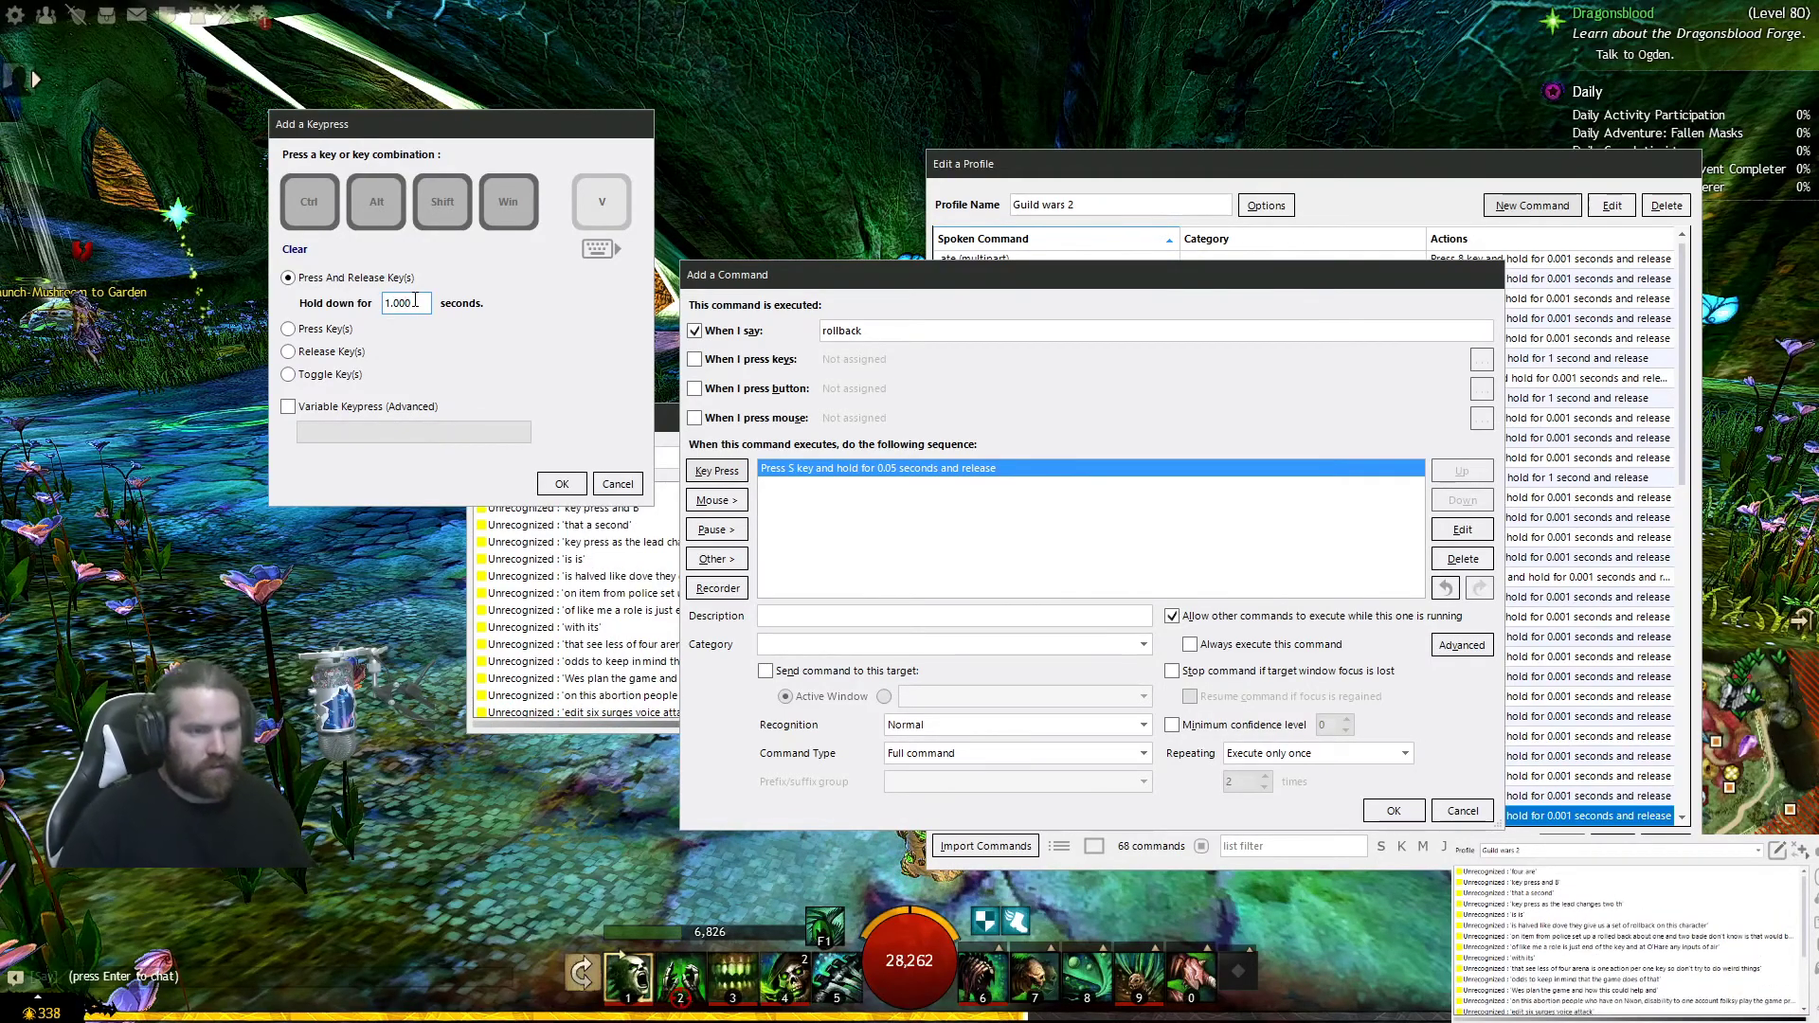
key("BackSpace")
type("0")
key("Right")
key("Right")
key("Right")
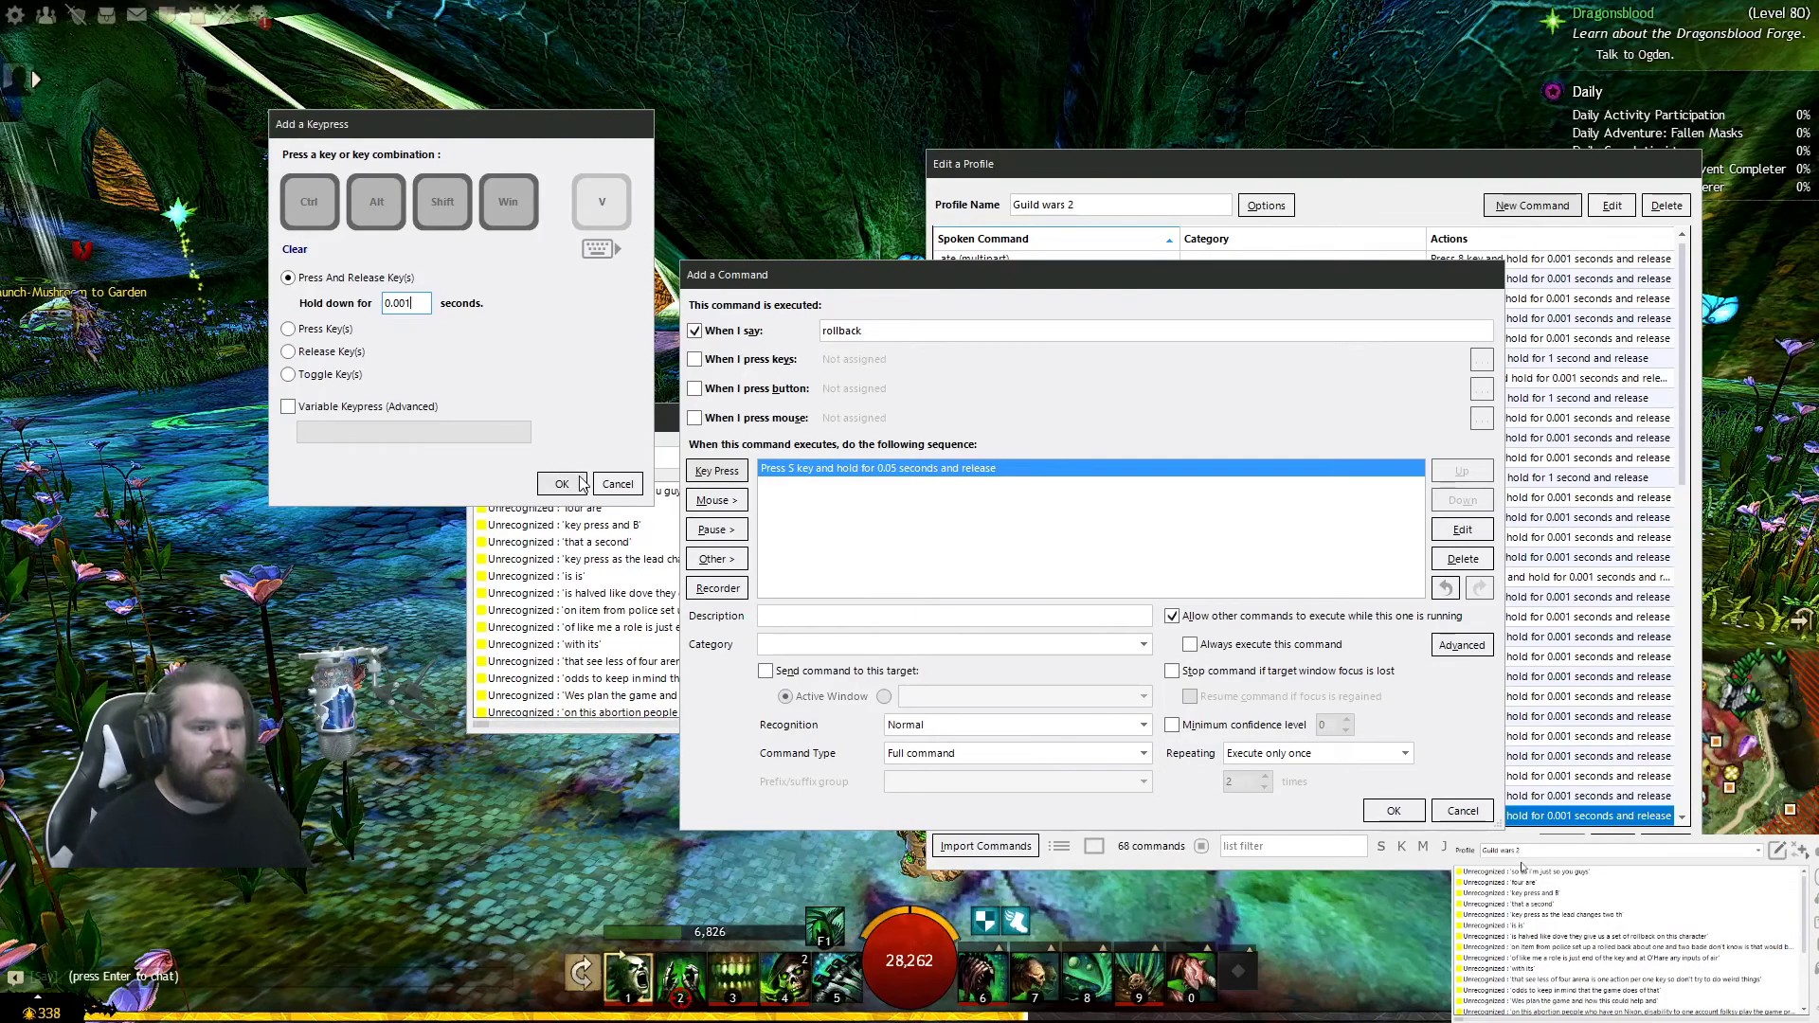
key("Return")
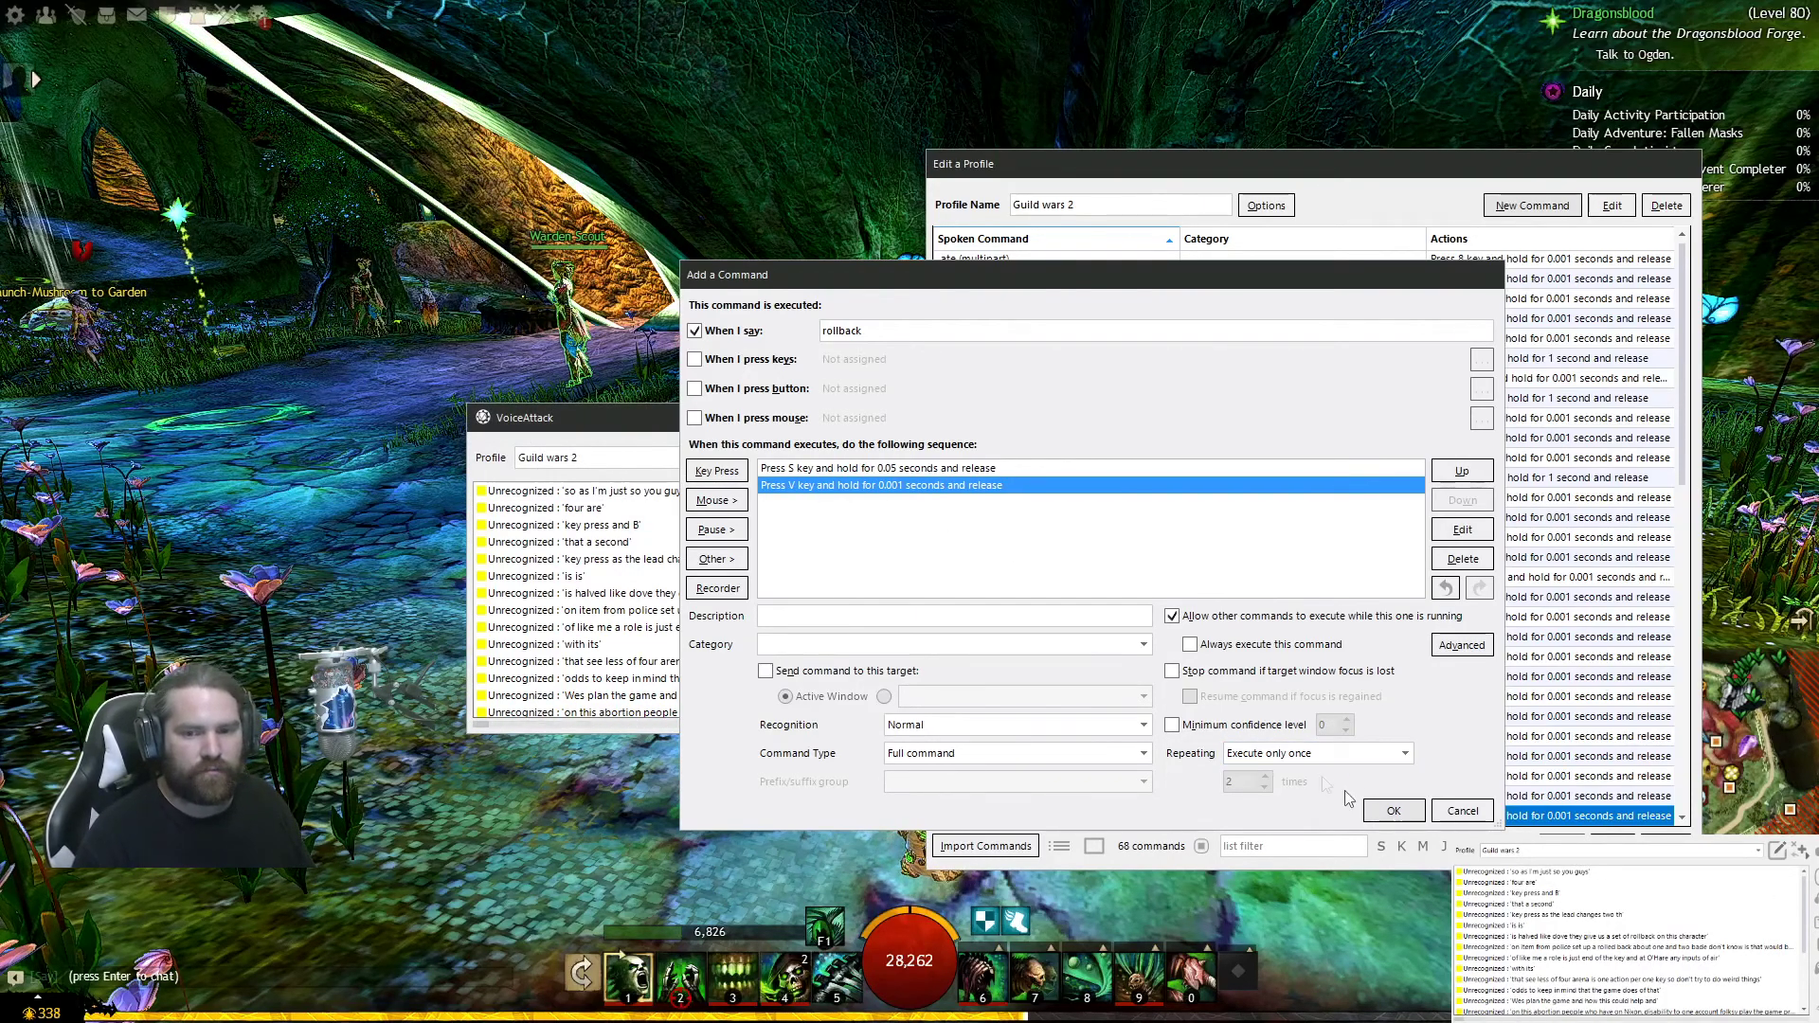
left_click(1392, 810)
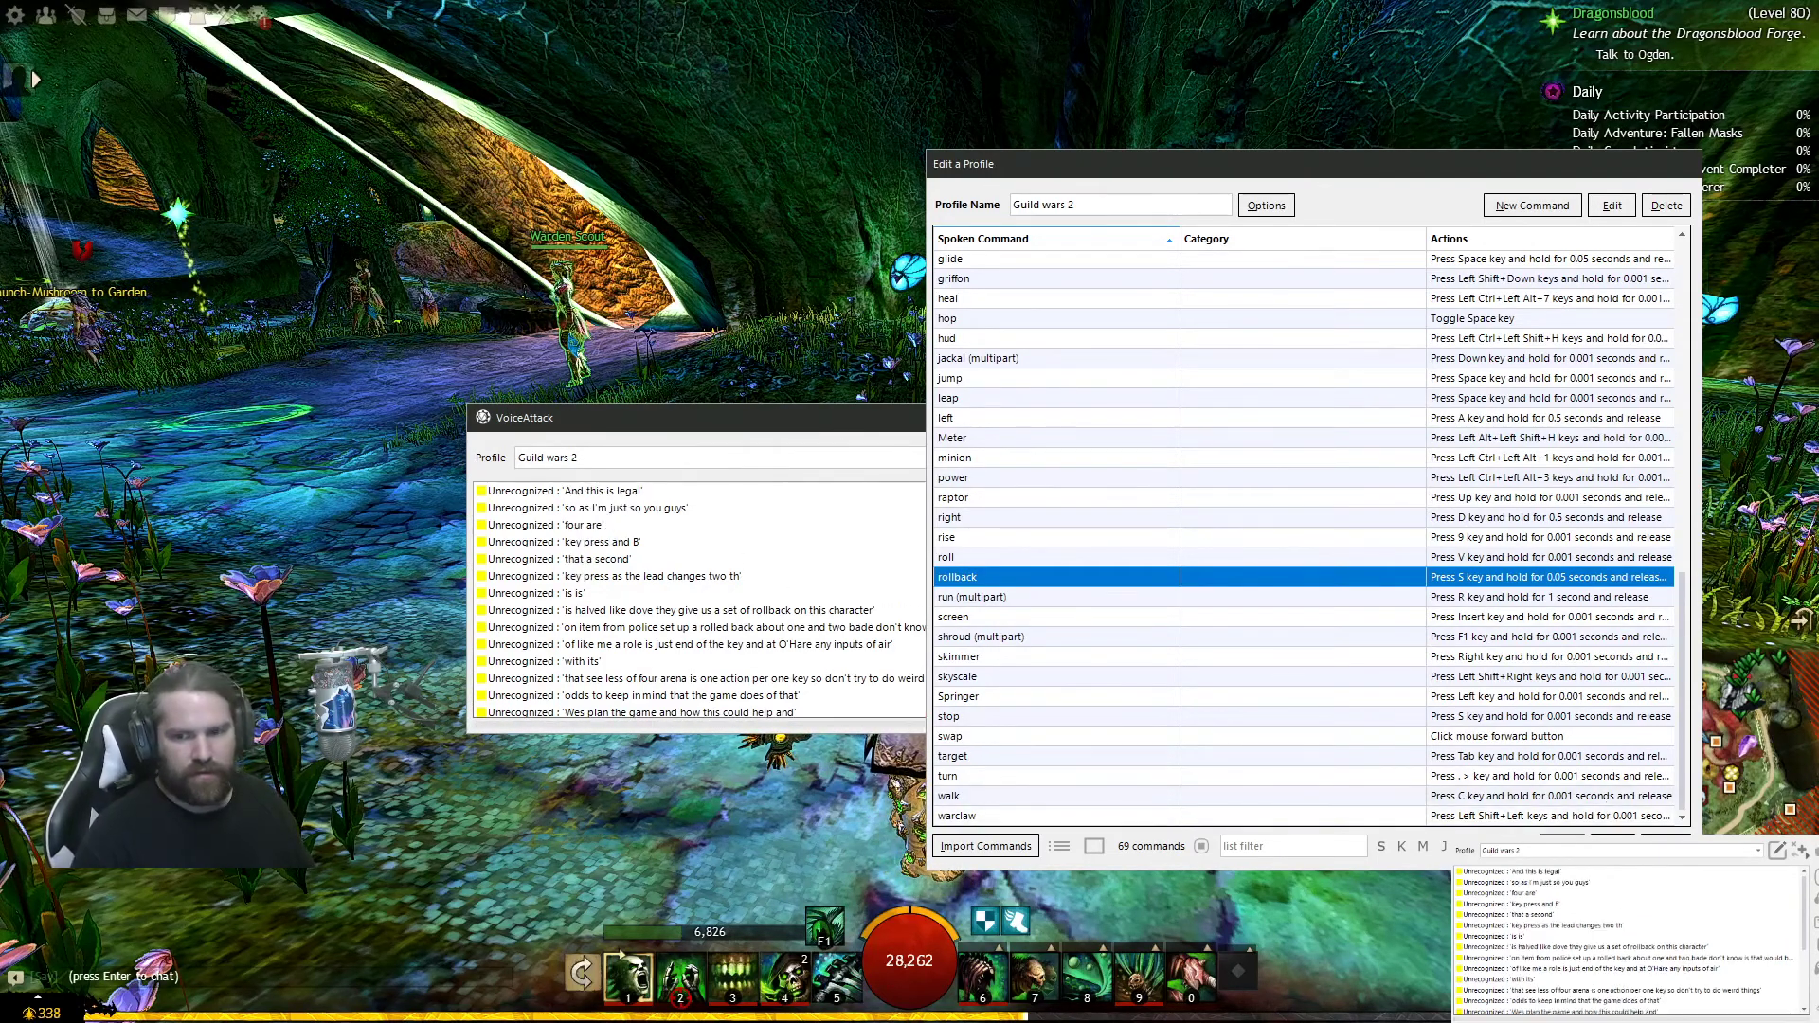
Step: Save the profile, clear VoiceAttack off the game and test the rollback command on the character
left_click(1563, 846)
left_click_drag(867, 425, 0, 531)
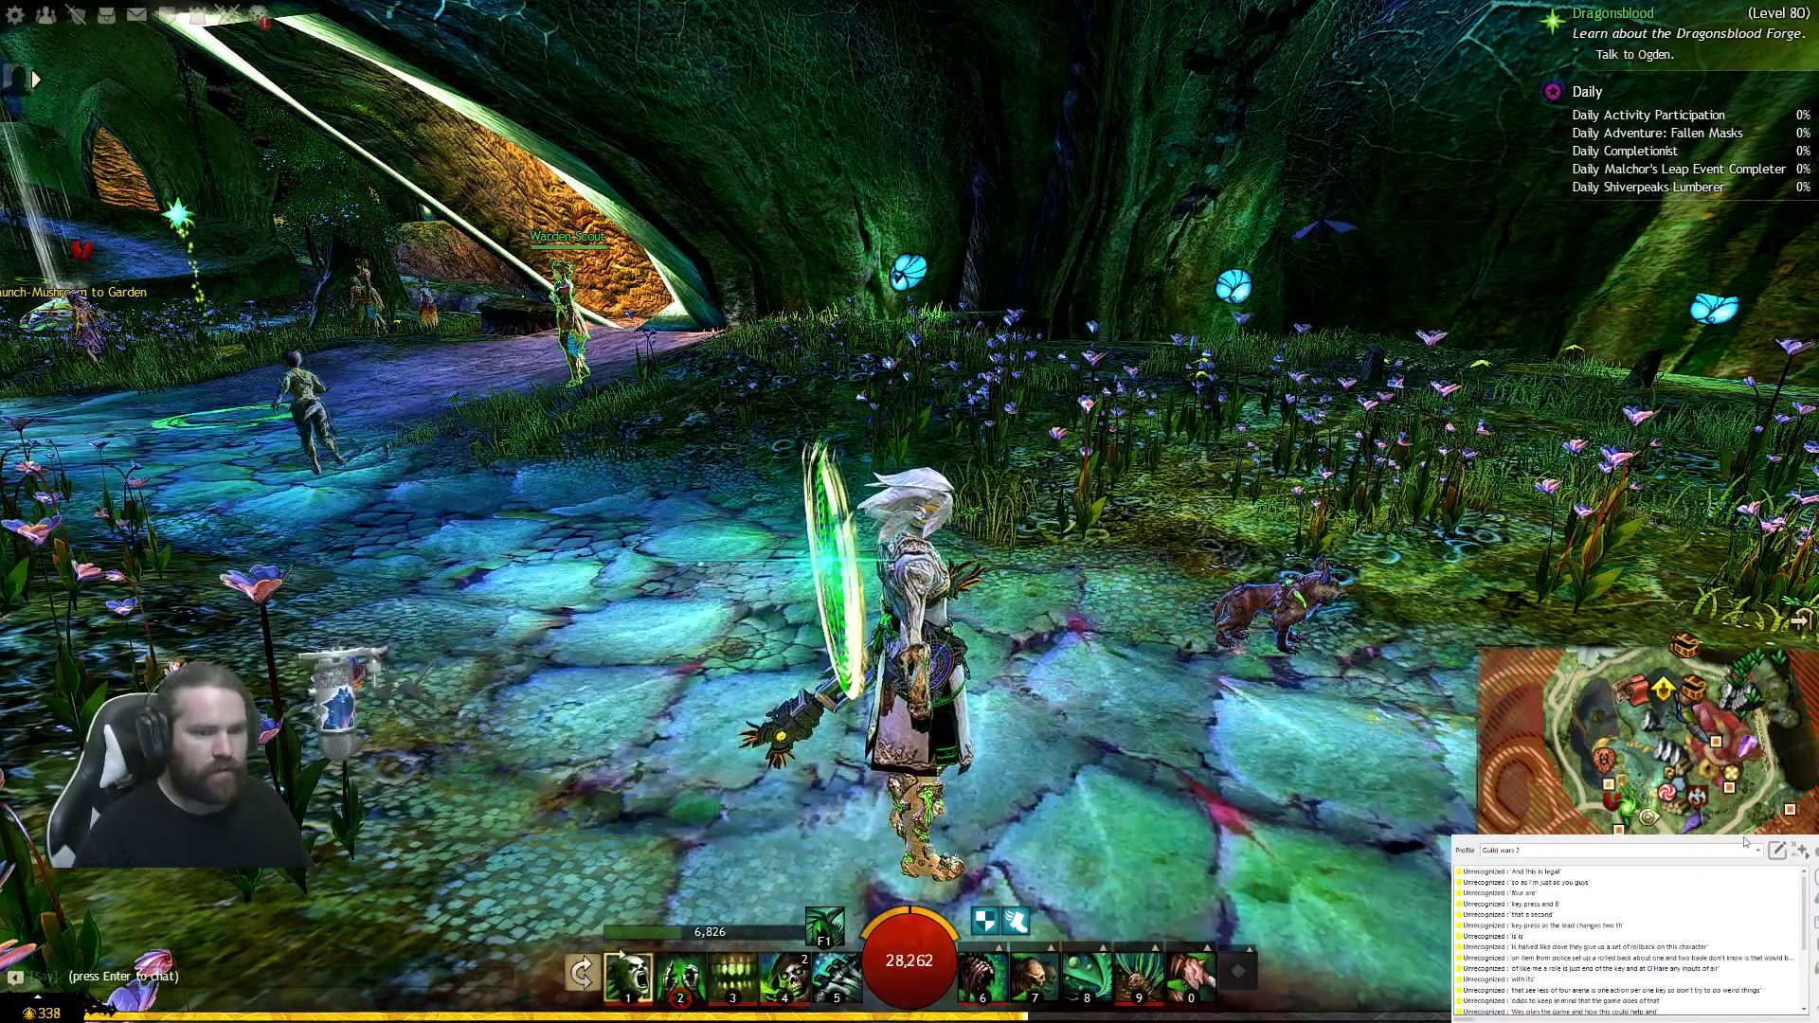
key("v")
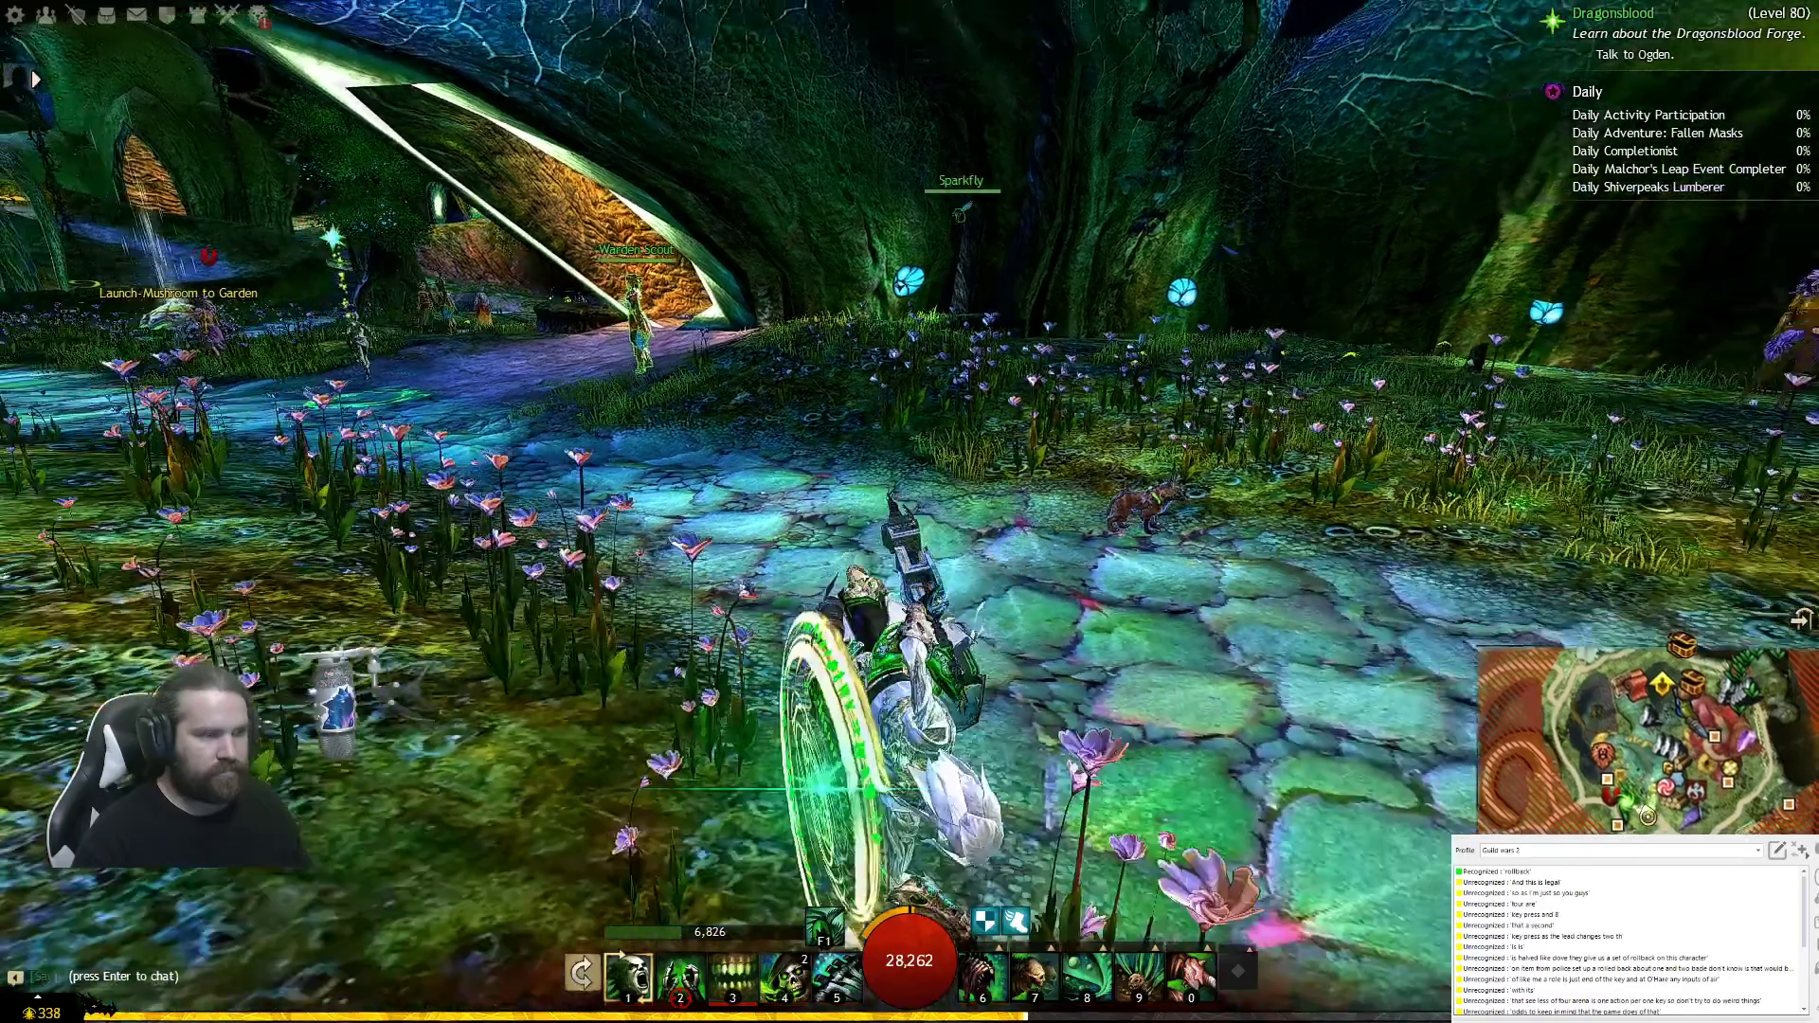